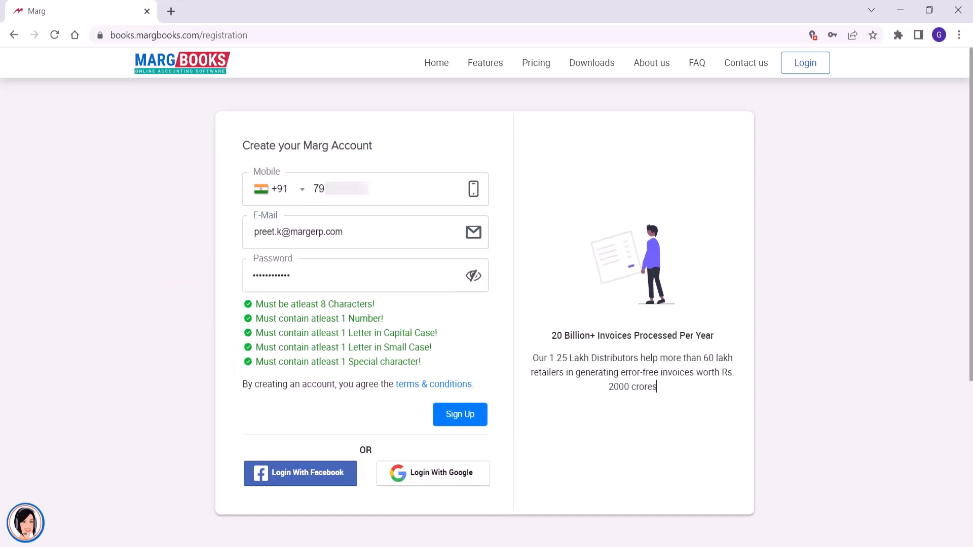
- Submit the Marg account registration form and verify the sign-up with the one-time verification code
left_click(460, 416)
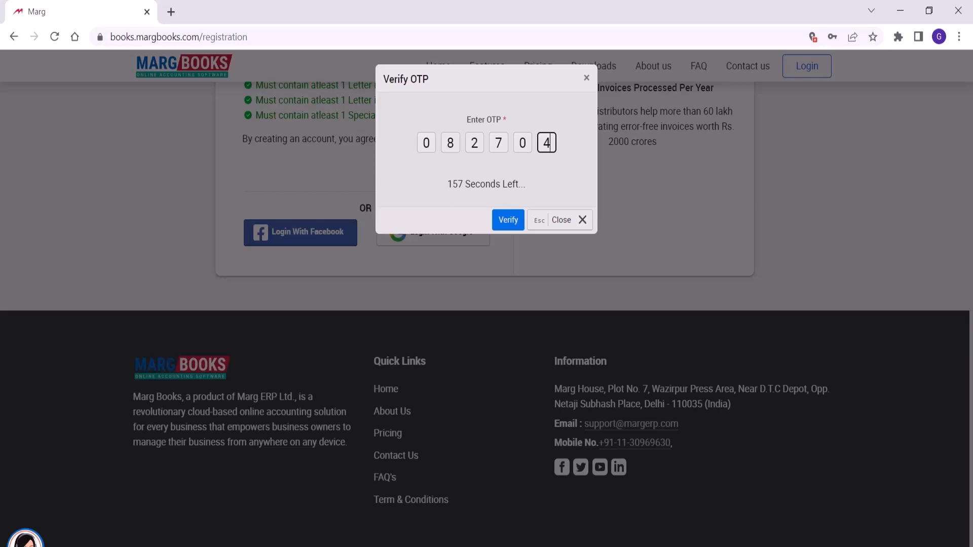
left_click(508, 227)
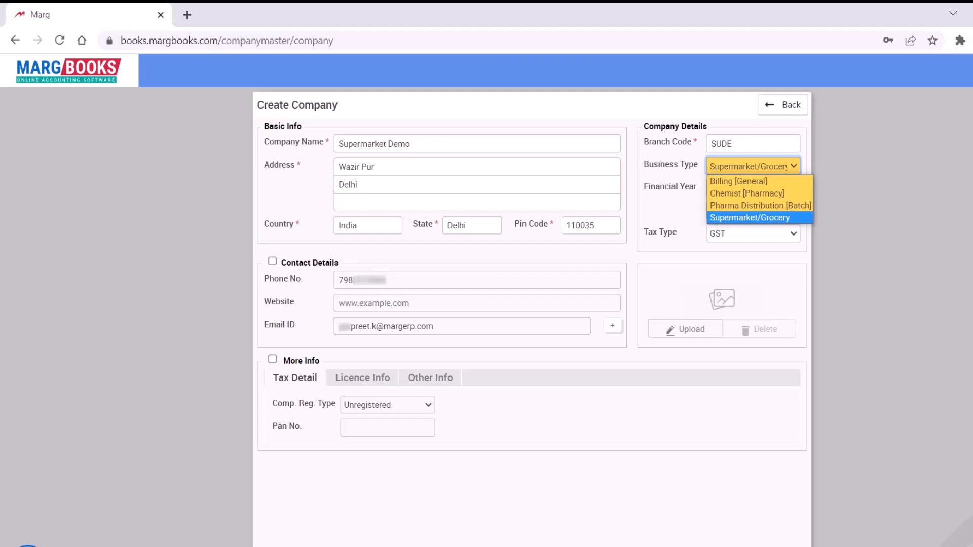
- Set the new company's business type to Supermarket/Grocery
left_click(750, 218)
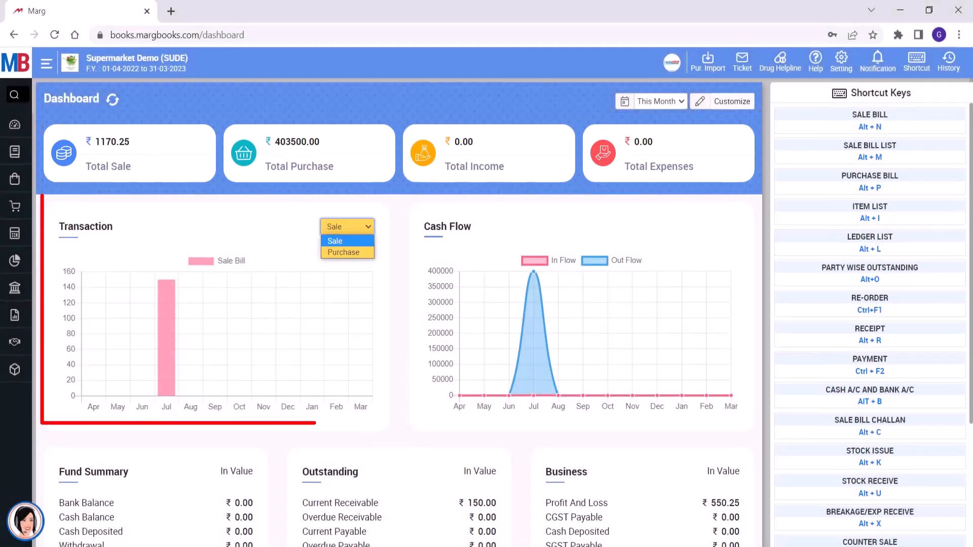
- Switch the dashboard's Transaction chart to Purchase, review the summaries, and open the company profile
key("Down")
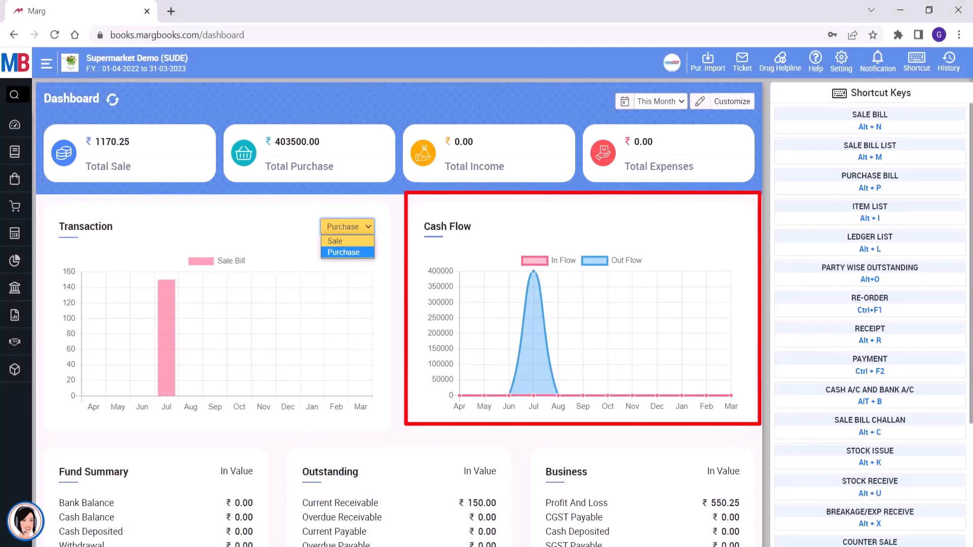
scroll(401, 304, "down", 4)
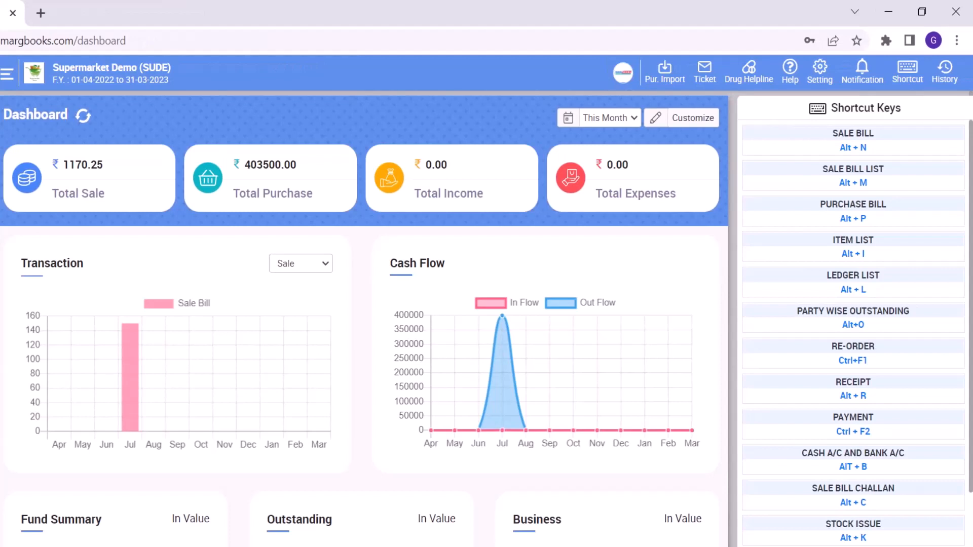
left_click(623, 73)
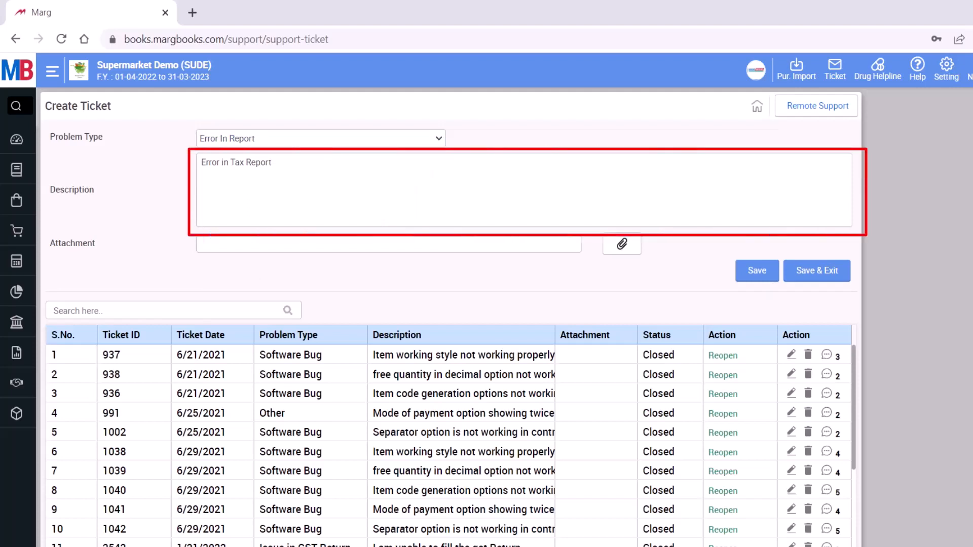
- Save a support ticket with problem type Error In Report and description "Error in Tax Report", and return to the dashboard
left_click(751, 271)
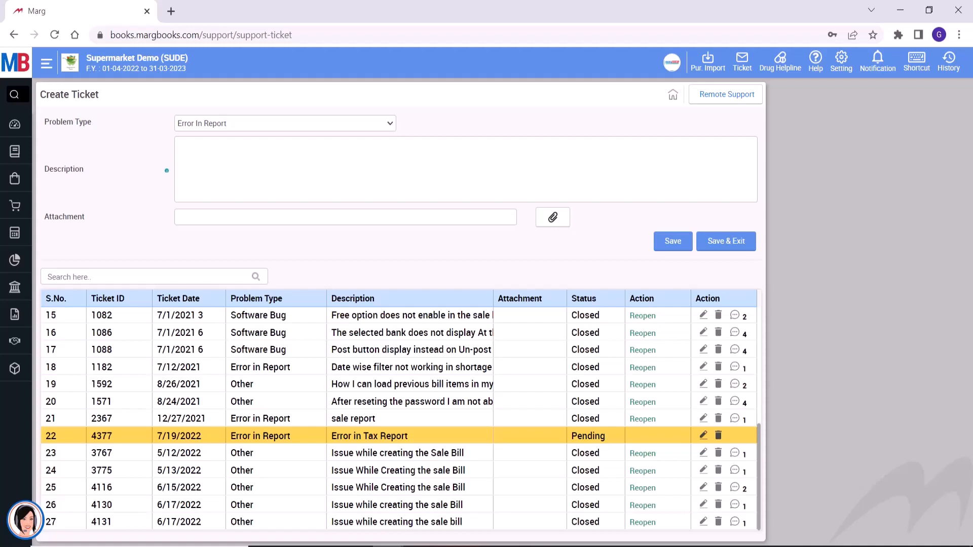
key("Escape")
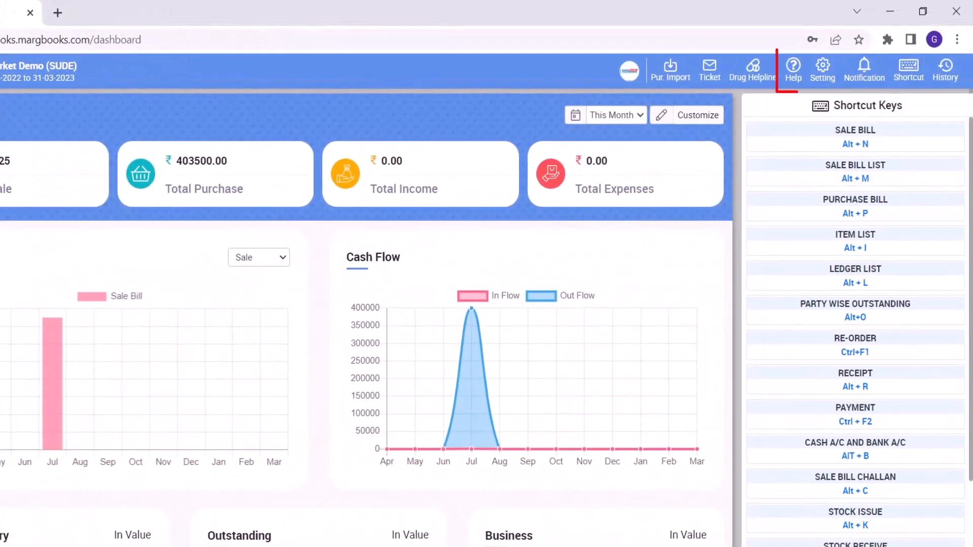
- Open the help resources and examine the "Process of Sale Bill in Marg Books" article and the Marg Books Educational video playlist
left_click(798, 84)
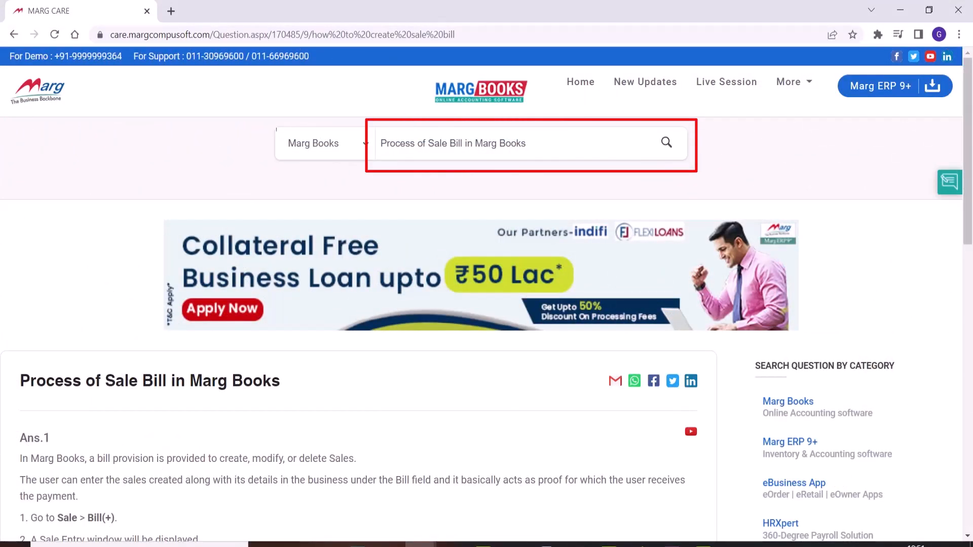
scroll(487, 304, "down", 5)
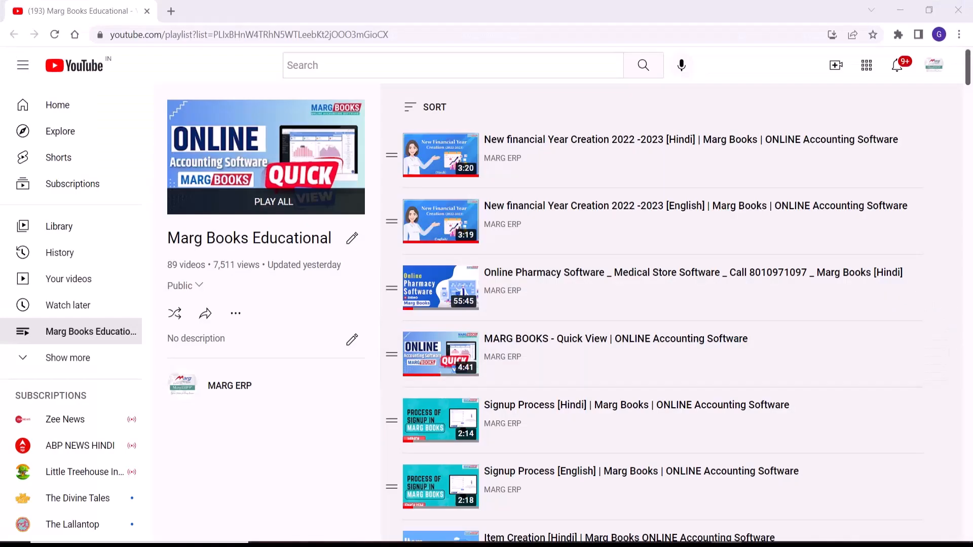
scroll(653, 312, "down", 6)
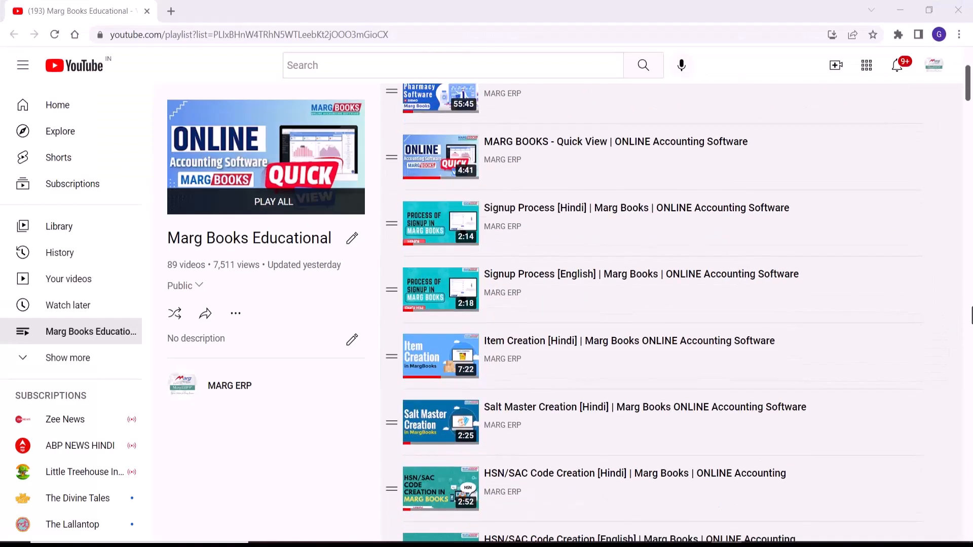
scroll(652, 312, "down", 1)
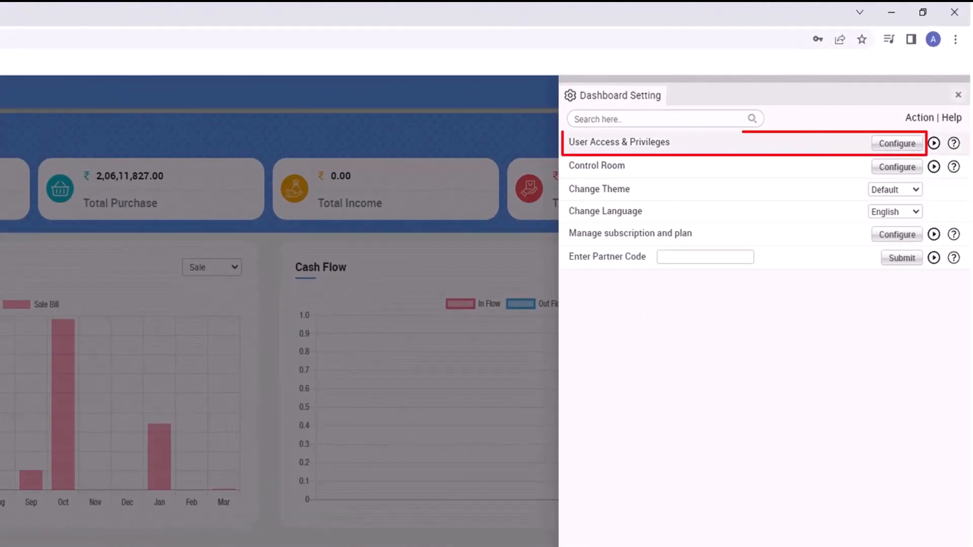
- Open the User Access & Privileges configuration and view the dashboard's theme and language choices
left_click(896, 145)
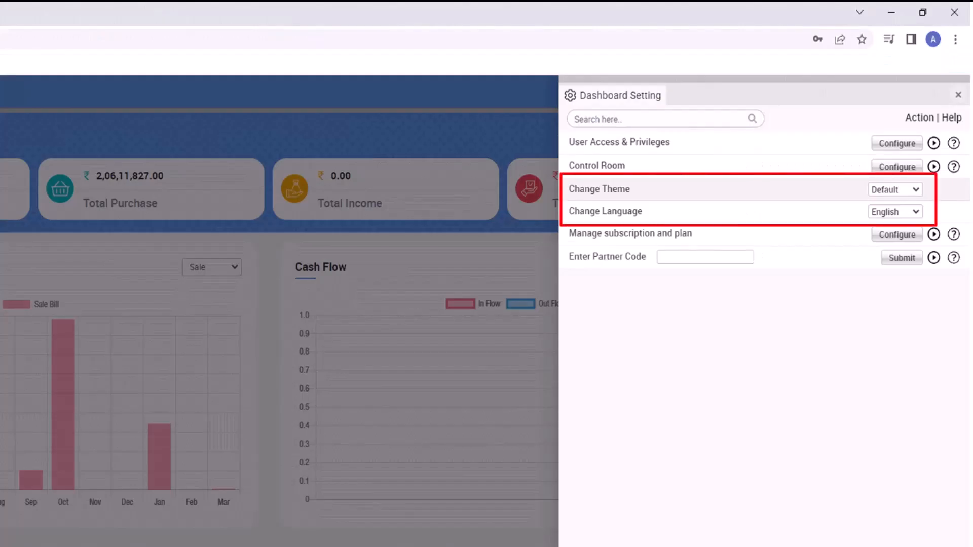
left_click(896, 190)
left_click(896, 212)
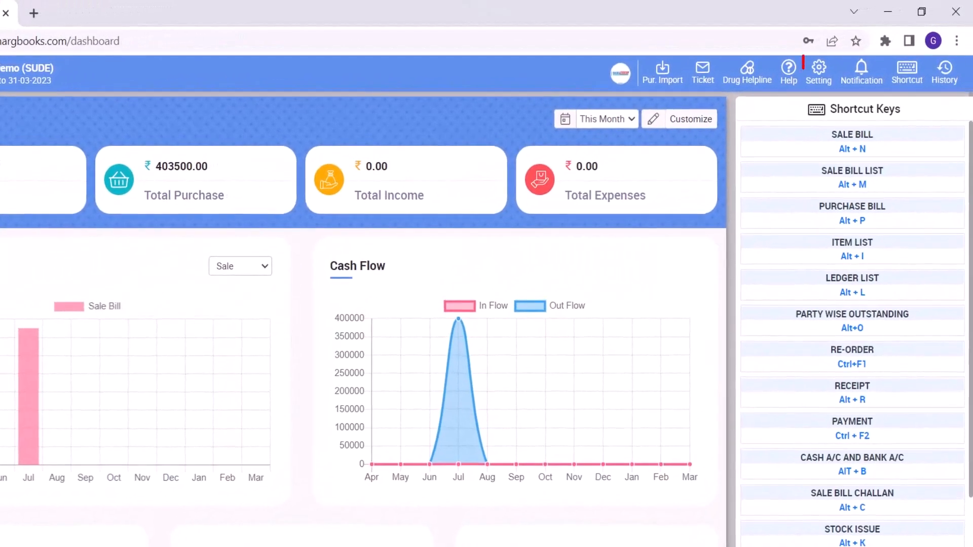
- Create the role Operator A in the user roles list and grant it full rights on Ledger Master, including Export
left_click(818, 71)
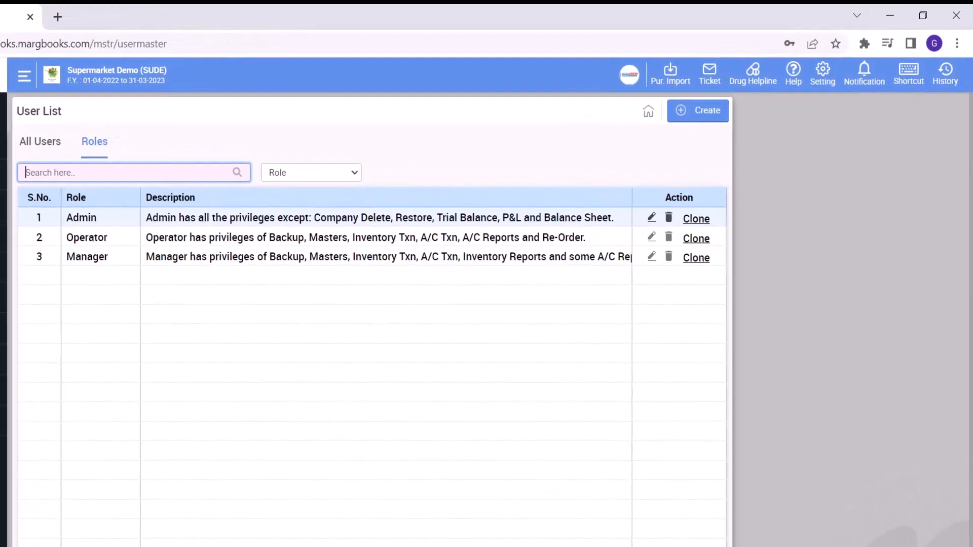
left_click(697, 115)
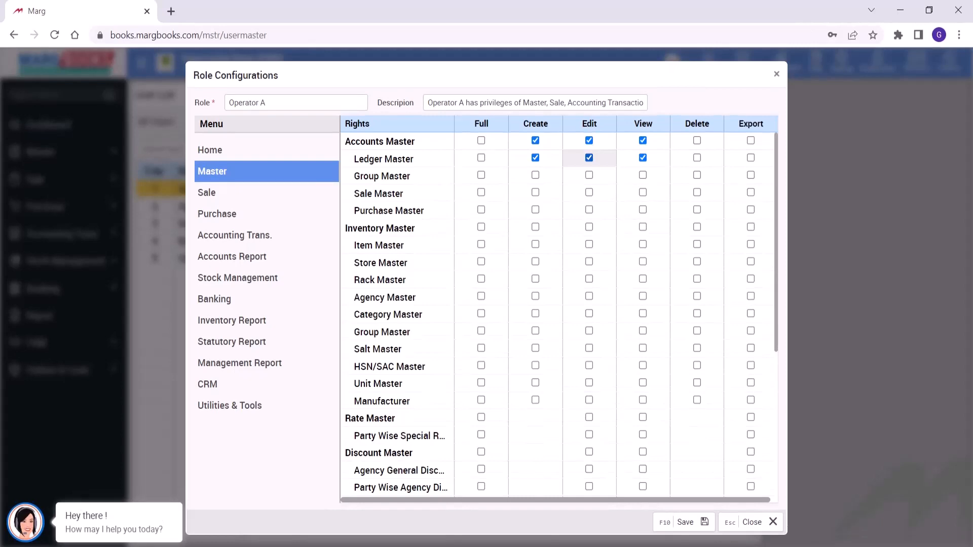
left_click(751, 158)
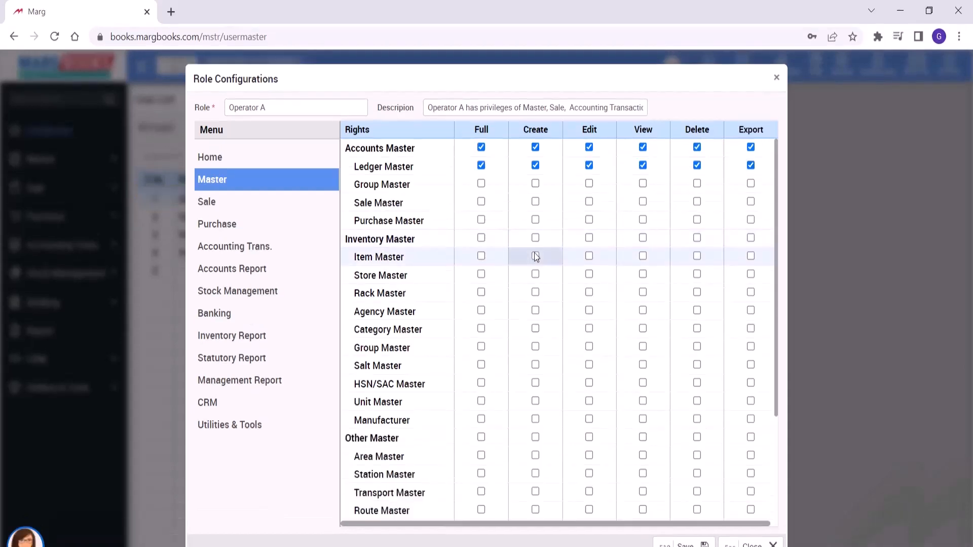
- Grant Operator A the Create, Edit and View rights on Item Master, leaving Delete unselected
left_click(534, 256)
left_click(589, 256)
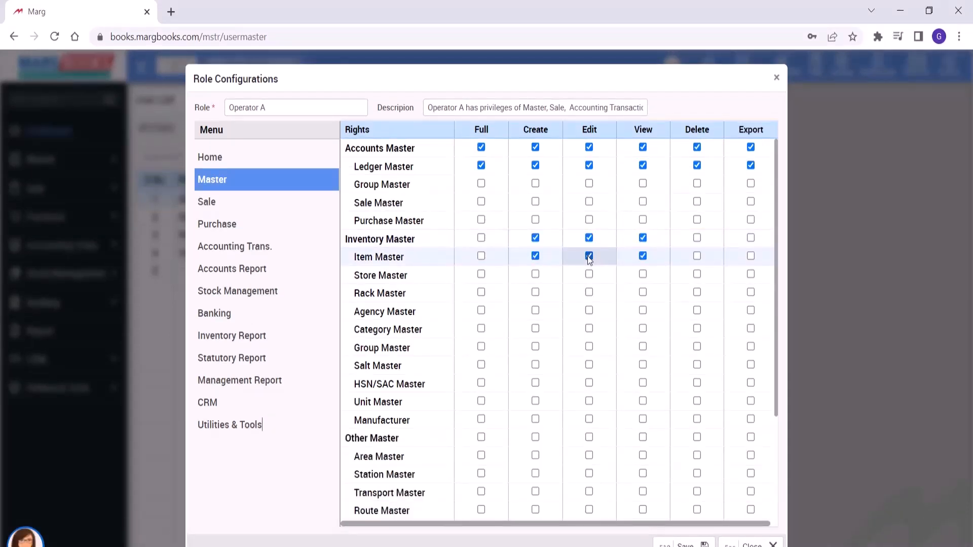
left_click(697, 256)
left_click(697, 256)
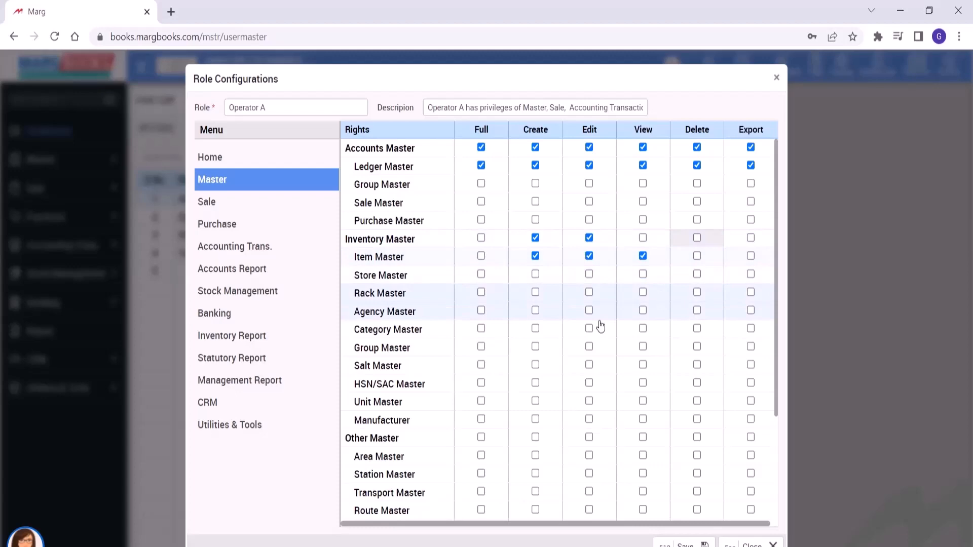
- Grant Create, Edit and View rights on HSN/SAC Master, and open the role's Sale and Accounts Report rights
left_click(537, 384)
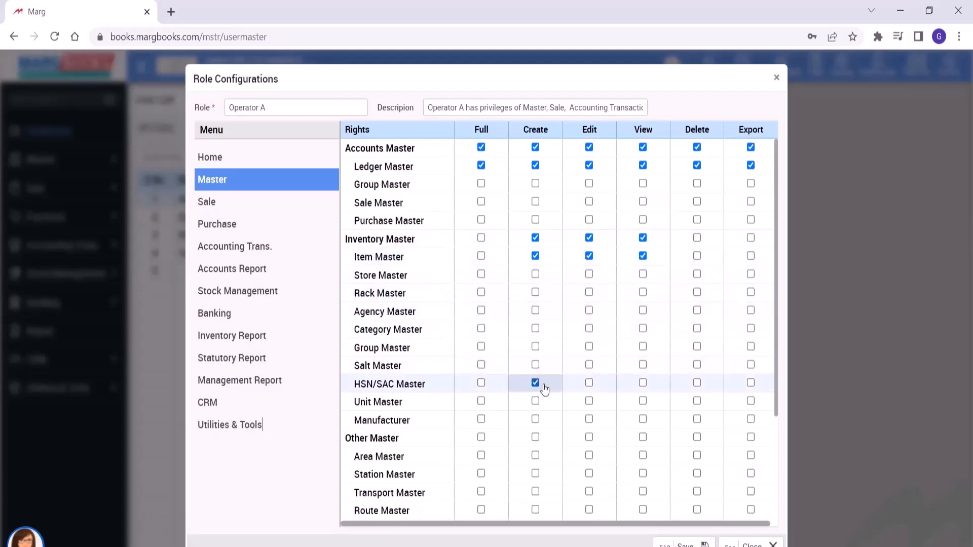
left_click(589, 384)
left_click(643, 383)
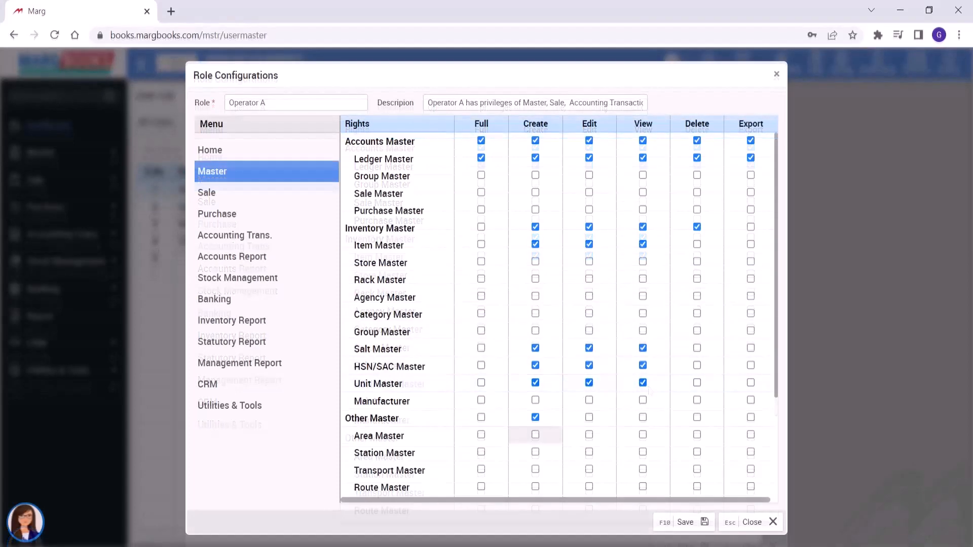
left_click(207, 193)
left_click(233, 257)
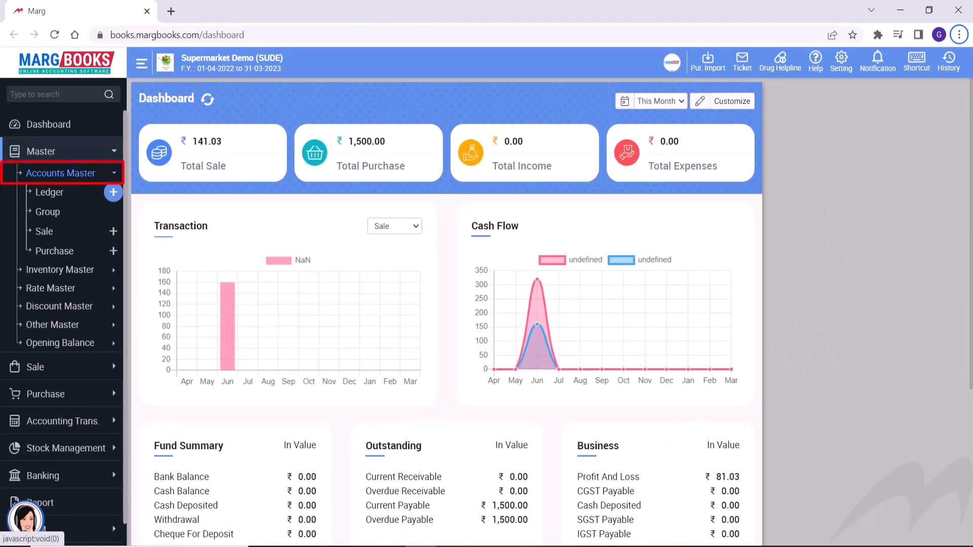
- Start a new ledger, enter the party's name as the ledger name, and assign it to the Sundry Creditors account group
left_click(113, 192)
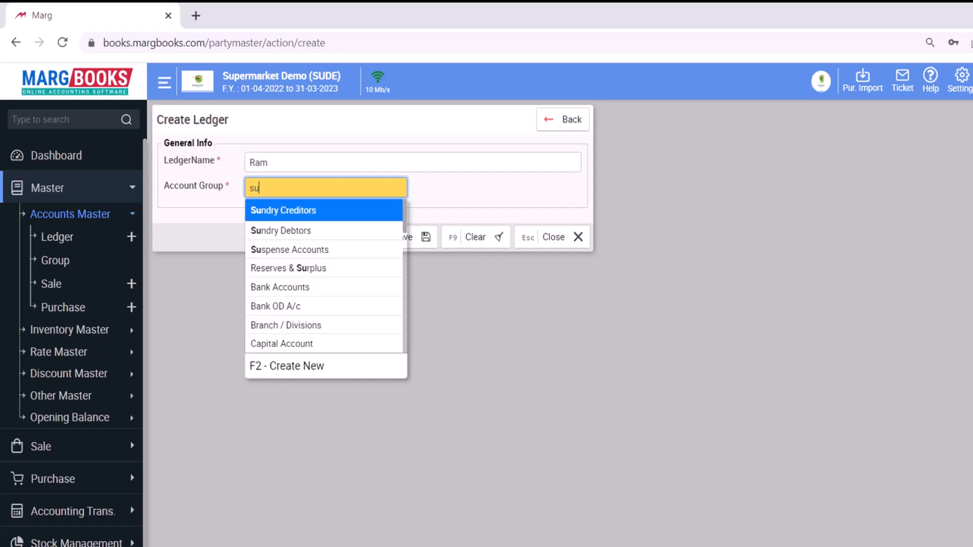
key("Return")
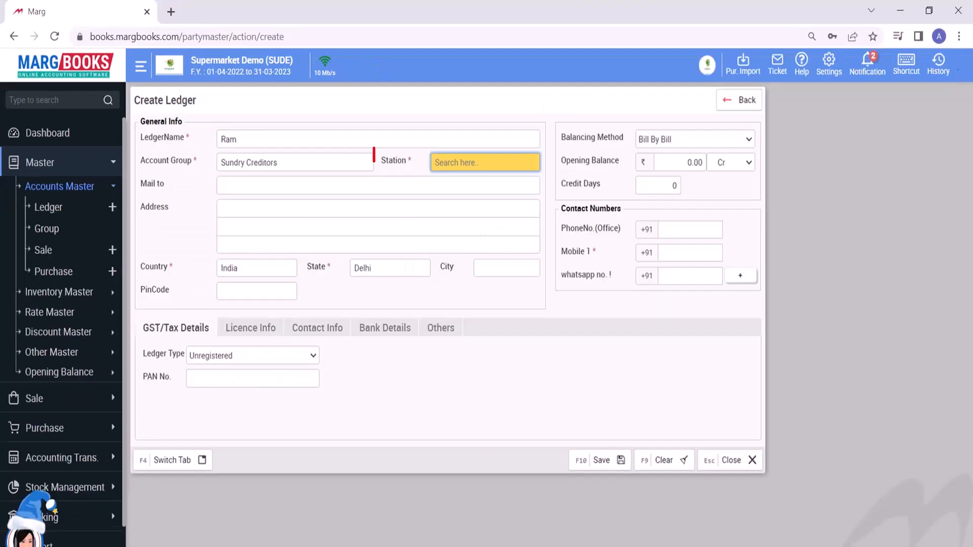
- Create and save a new station named Rohini for the ledger
key("space")
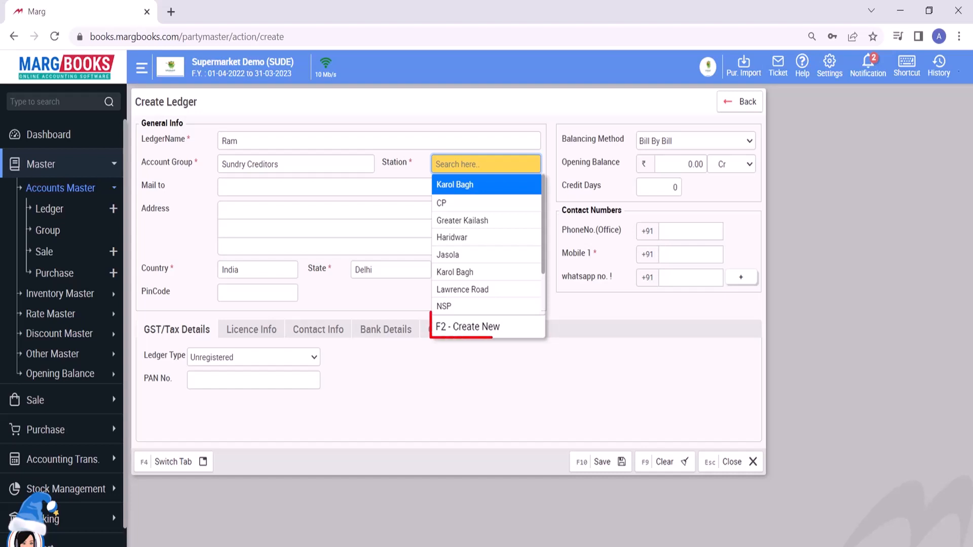
key("F2")
type("Rohini")
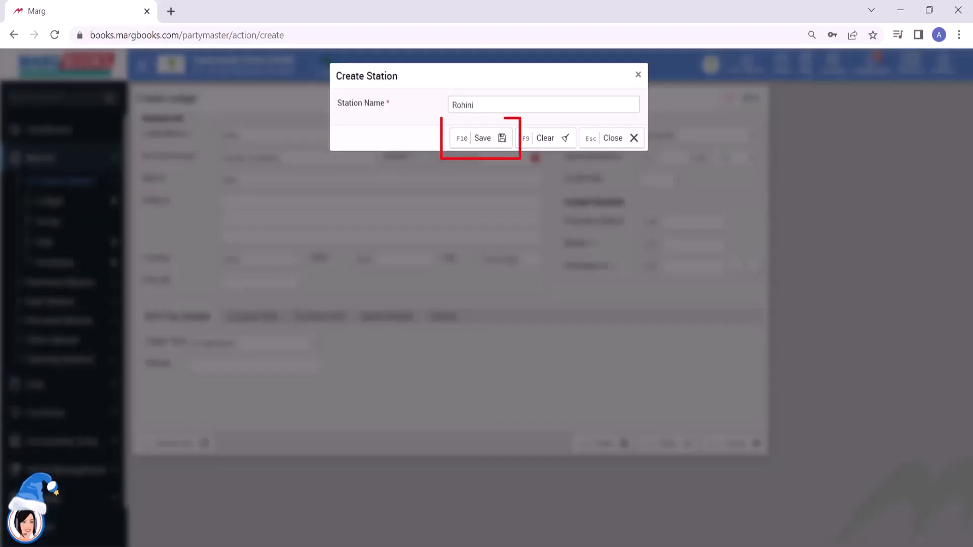
left_click(486, 145)
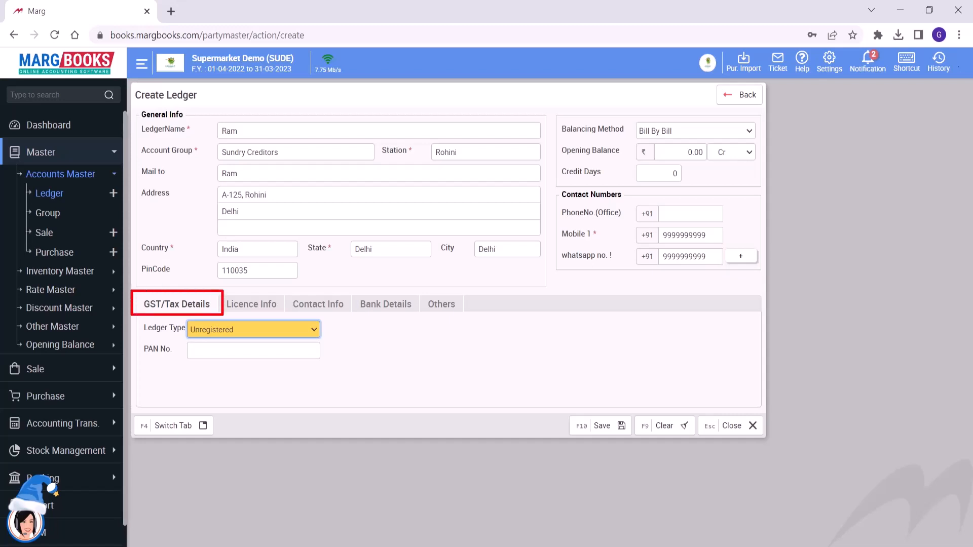
- Set the ledger type to Registered, fill in the GSTIN and PAN number, and save the ledger
key("alt+Down")
key("Up")
key("Up")
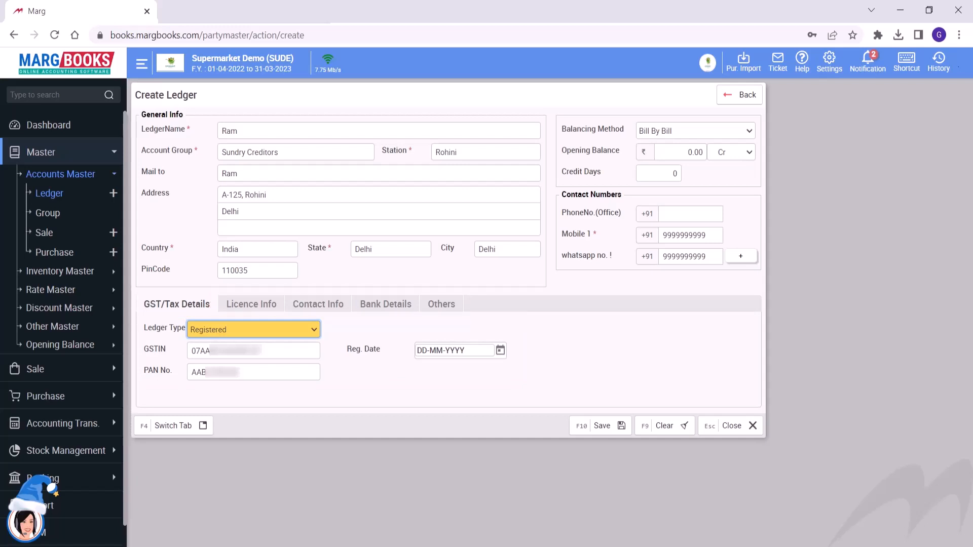
left_click(608, 431)
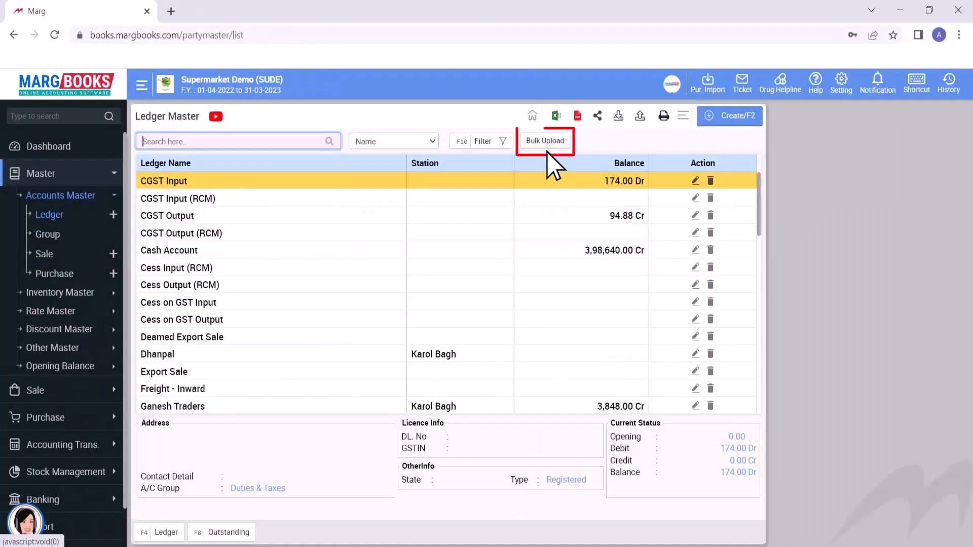
- Download the sample Excel format for bulk ledger upload and open Ledger Template.xlsx
left_click(545, 142)
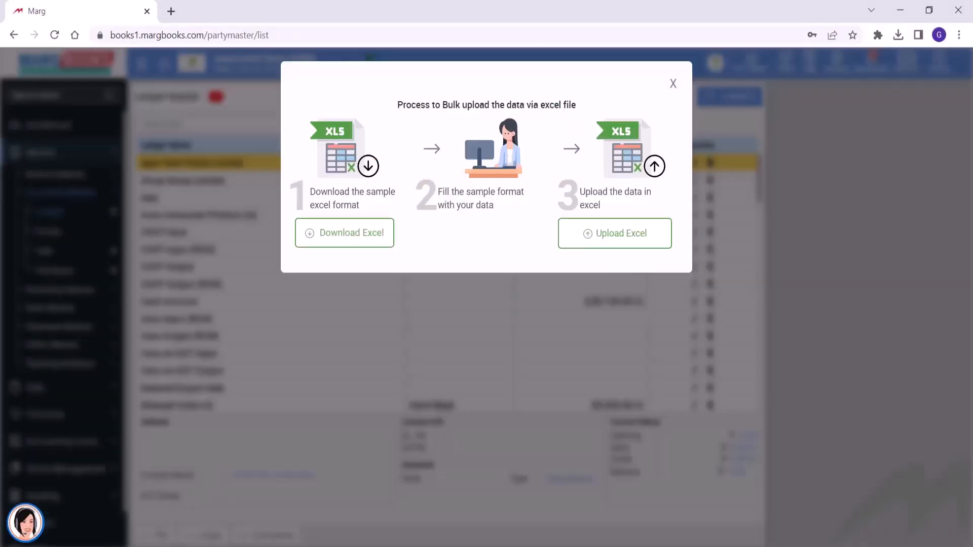
left_click(340, 231)
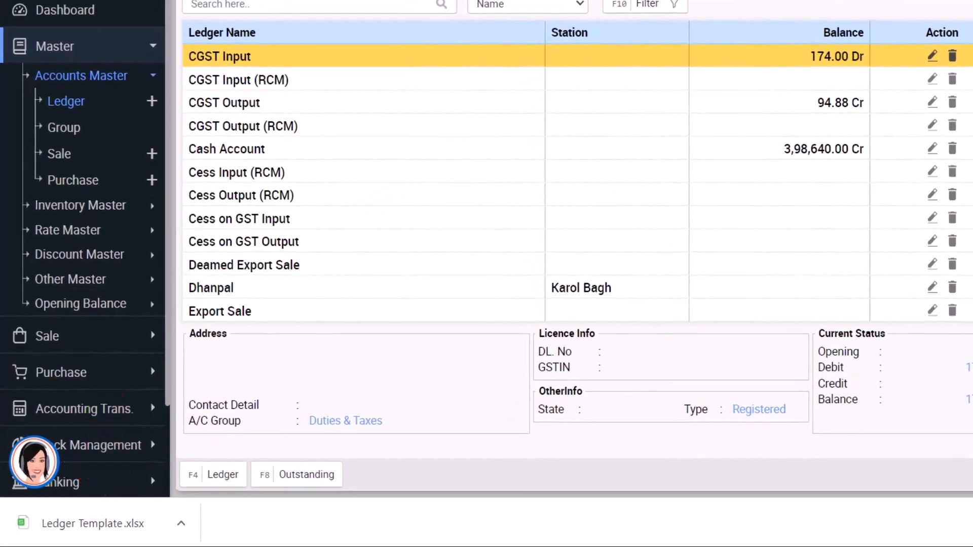
left_click(181, 523)
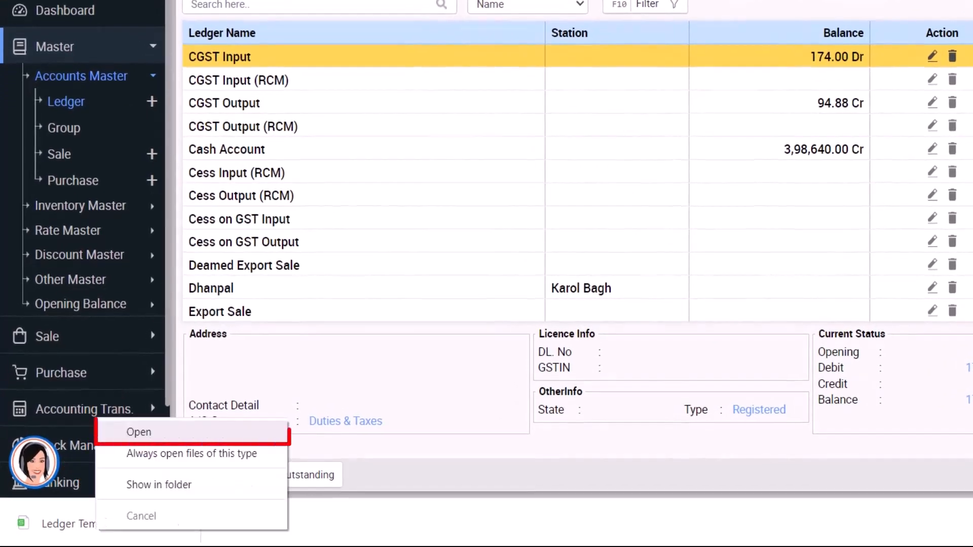
left_click(137, 431)
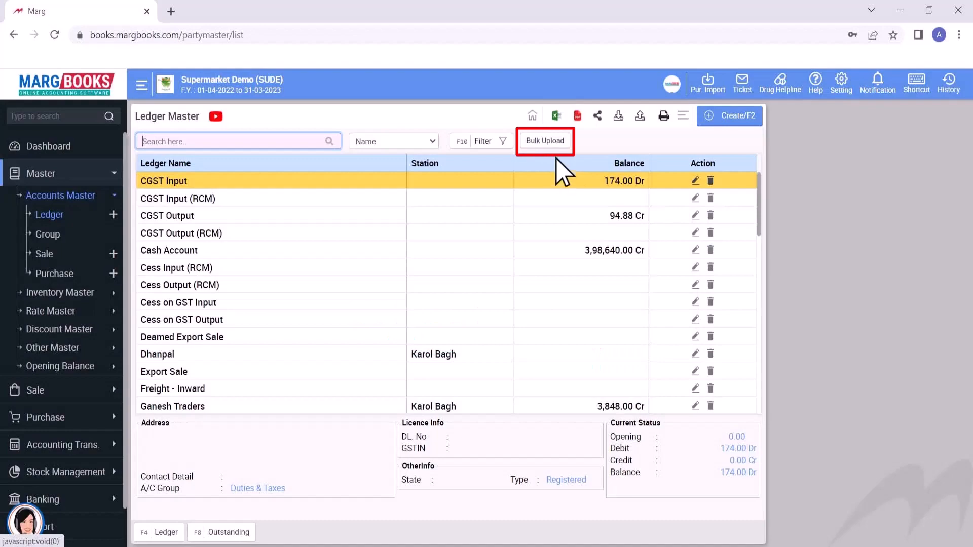
- Reopen the bulk ledger upload, search the ledger list for "ra", and open the Radhika Agency ledger for editing
left_click(546, 142)
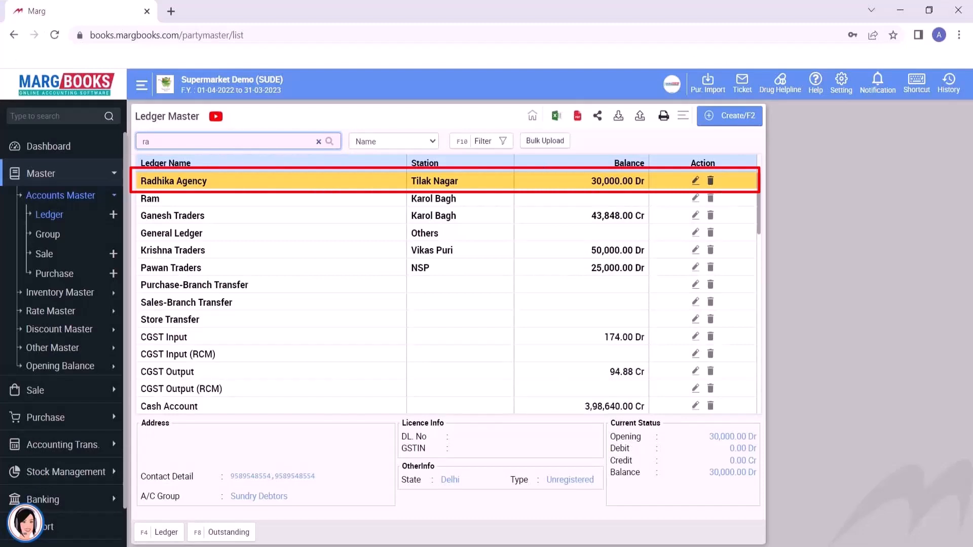
left_click(696, 181)
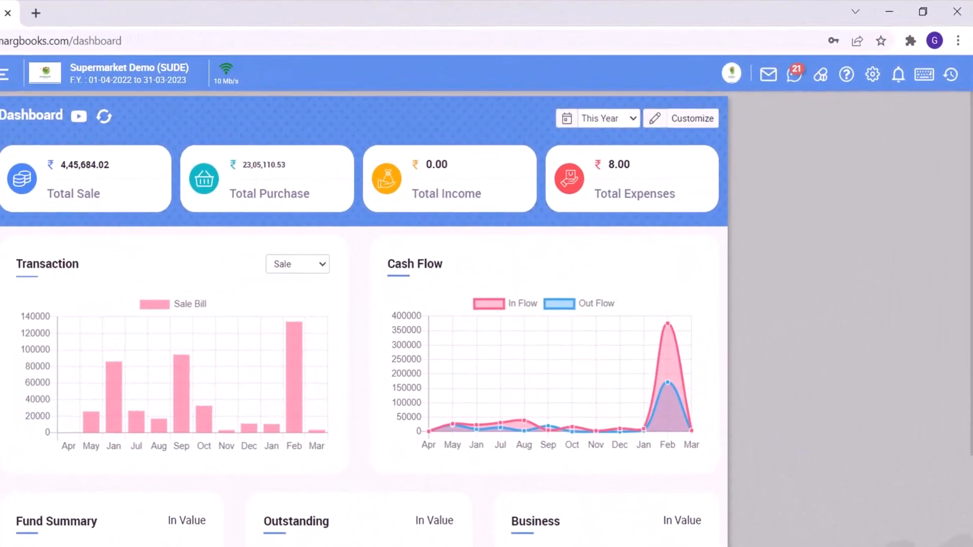
- Open the Barcode Management configuration in the Control Room and set Barcode Required to Master wise
left_click(887, 65)
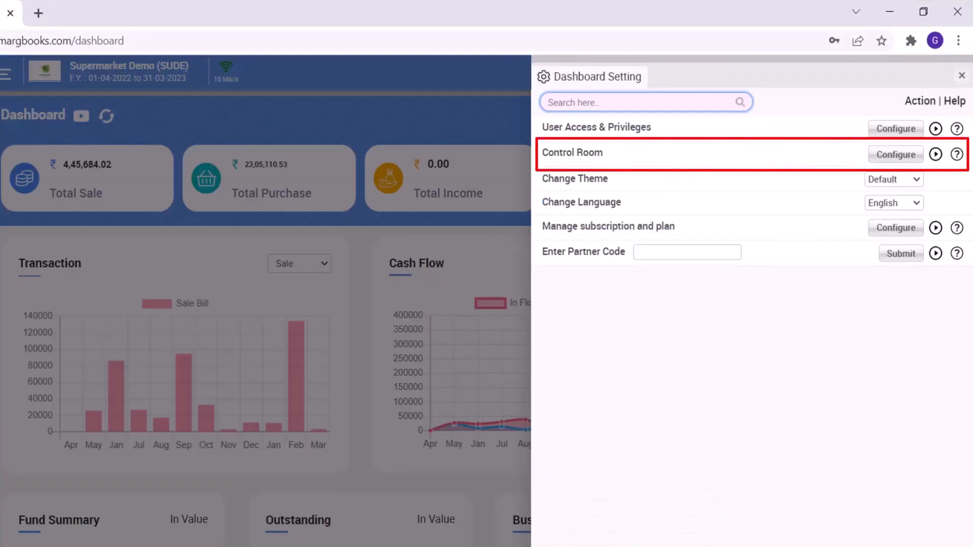
left_click(890, 161)
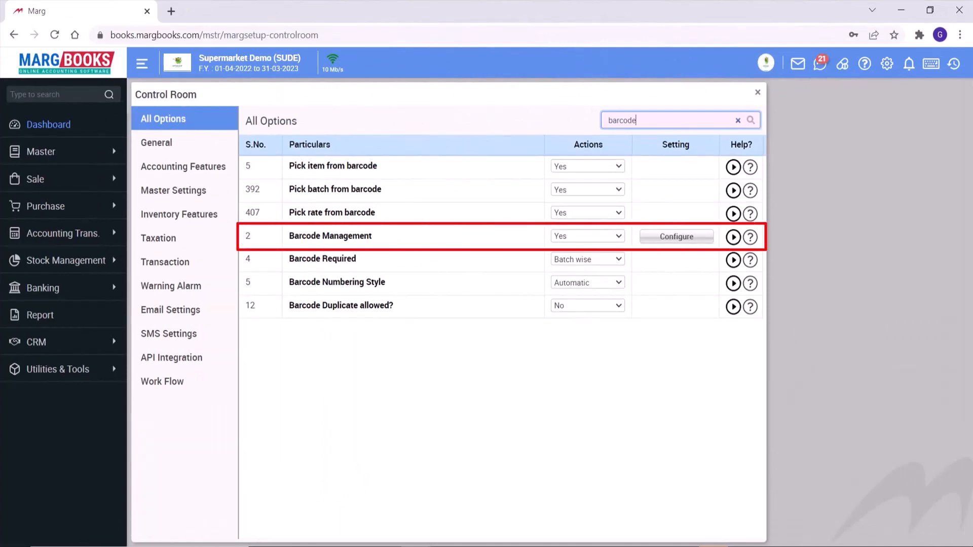
left_click(699, 238)
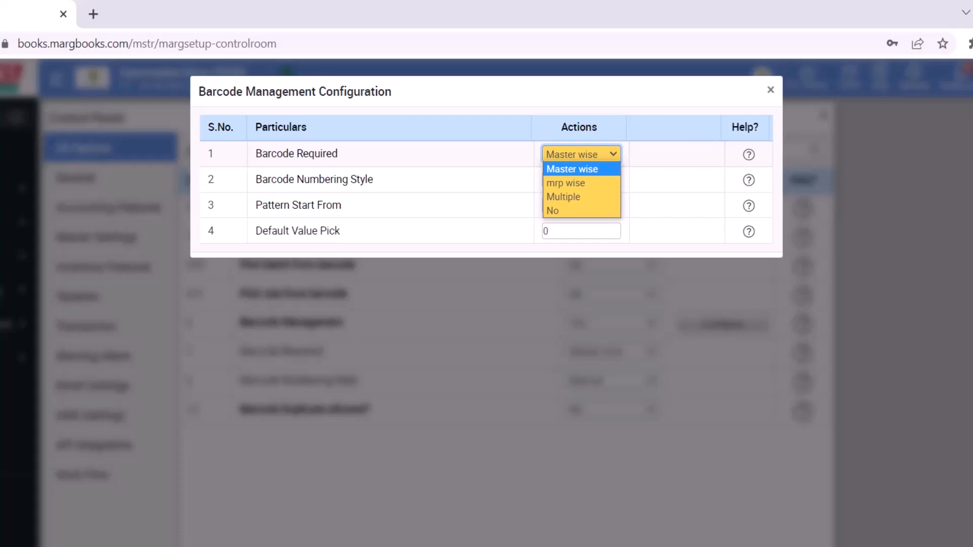
key("Down")
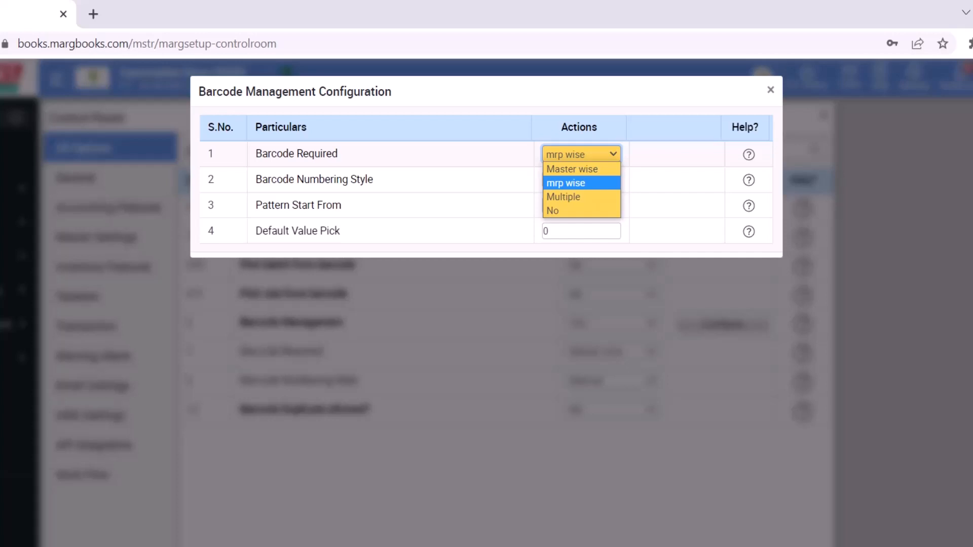
key("Down")
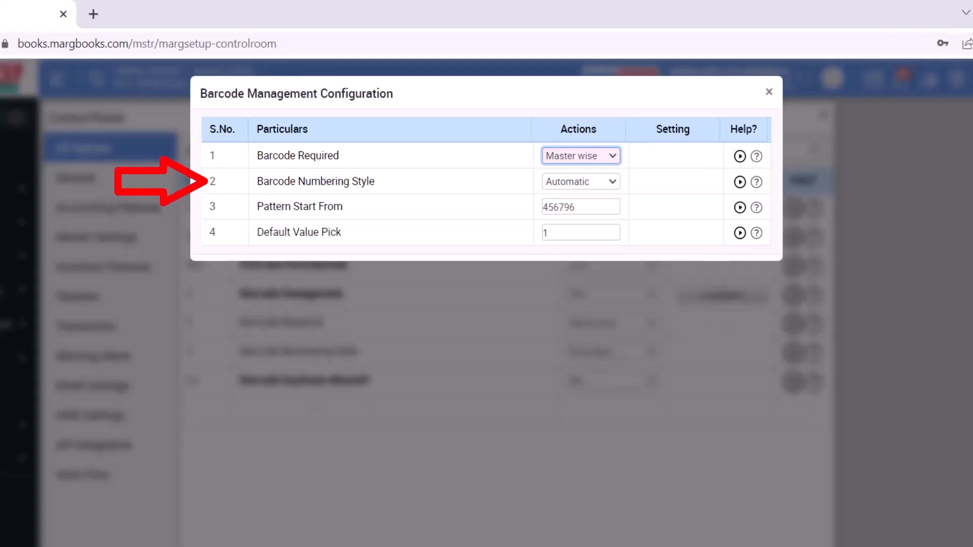
- Set Barcode Numbering Style to Automatic, Pattern Start From to 456796 and Default Value Pick to 1, and close the barcode configuration
left_click(581, 181)
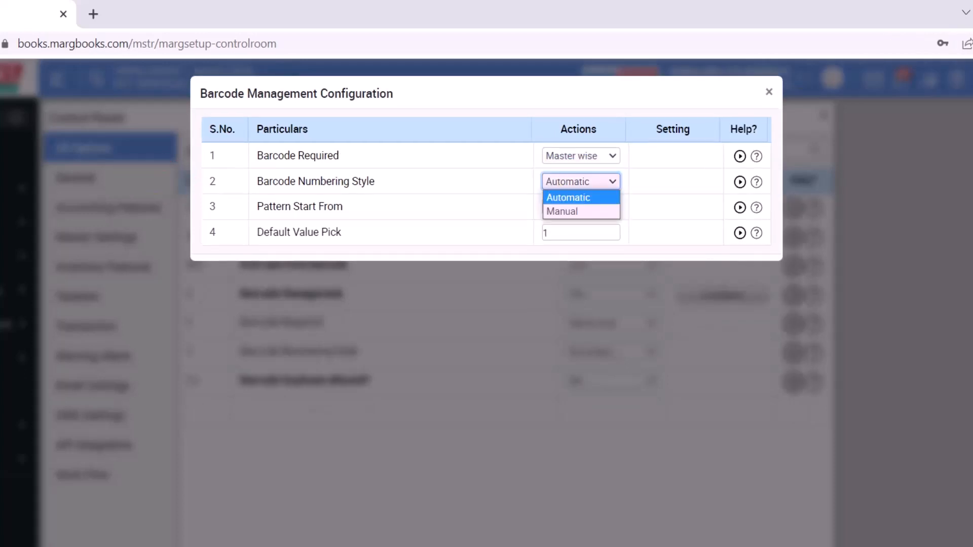
key("Down")
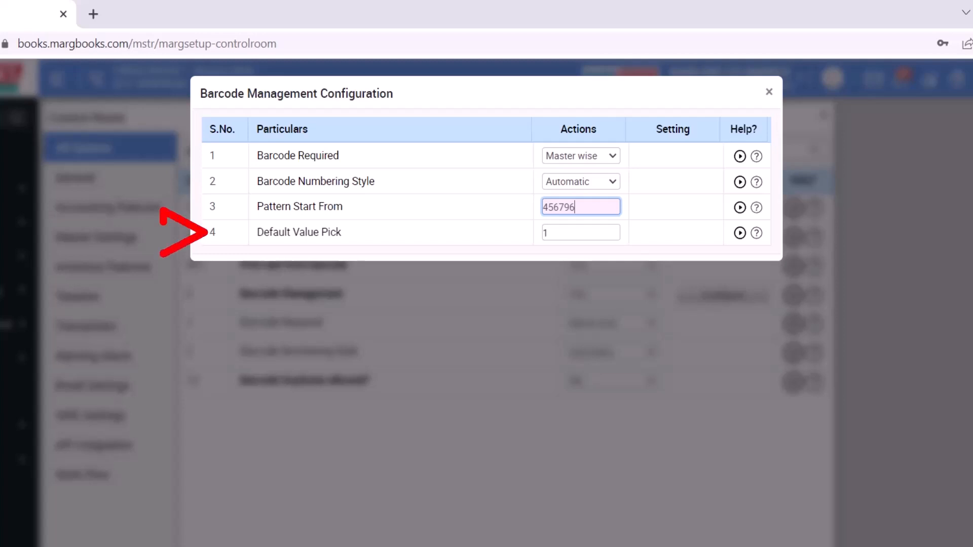
left_click(578, 233)
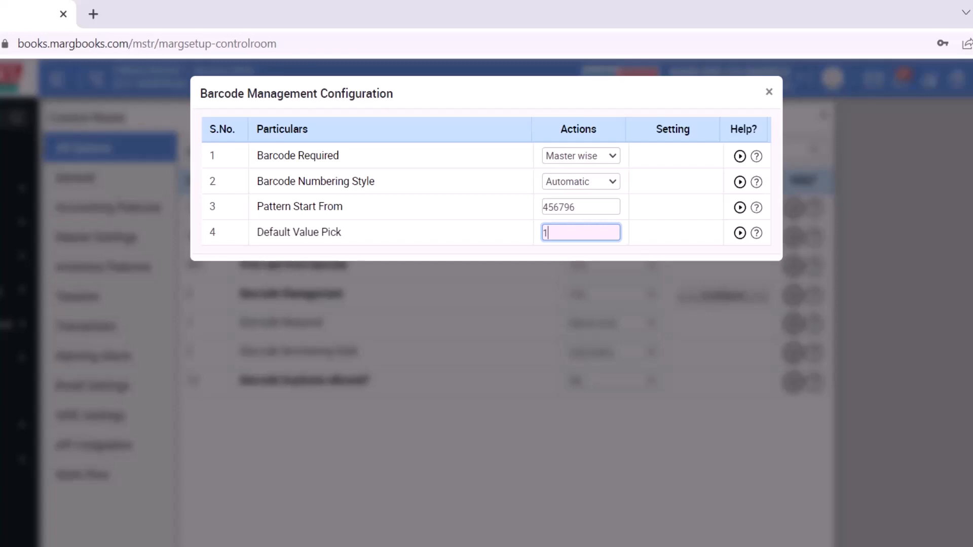
key("Escape")
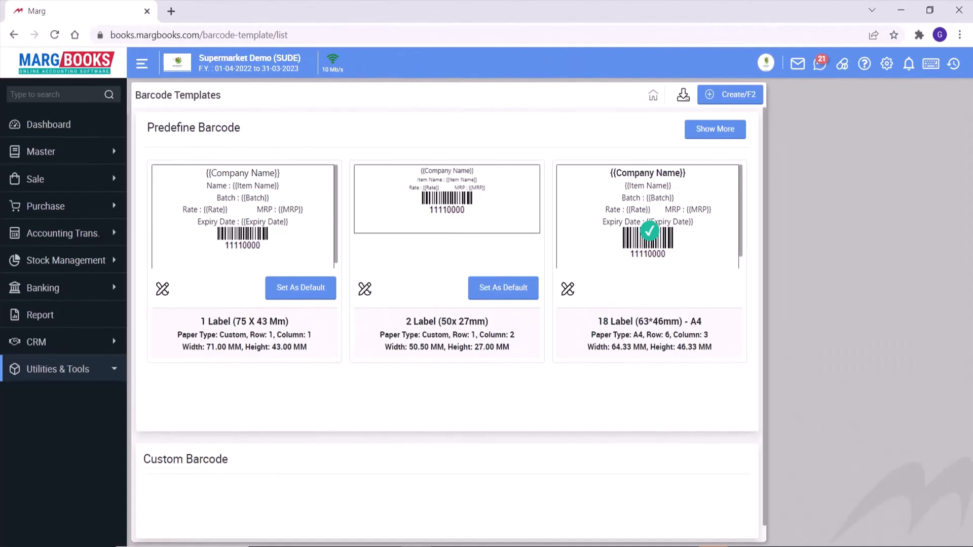
- Show all predefined barcode templates, set 2 Label (50x 27mm) as the default, and preview that template
left_click(714, 133)
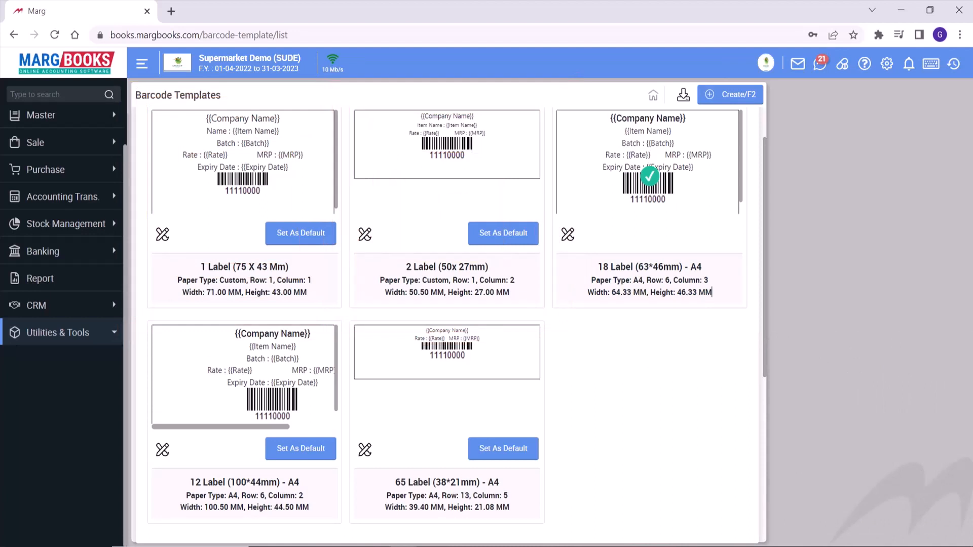
left_click(503, 233)
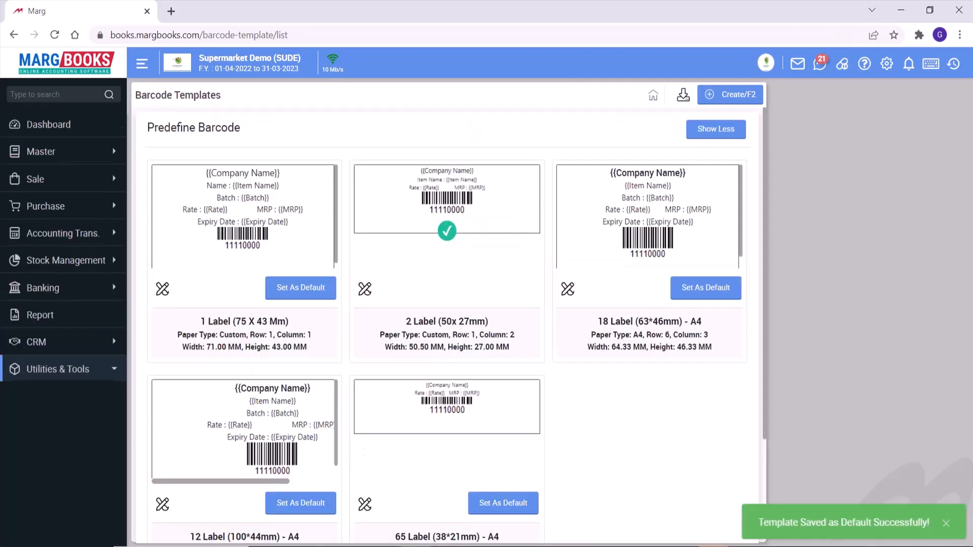
mouse_move(528, 177)
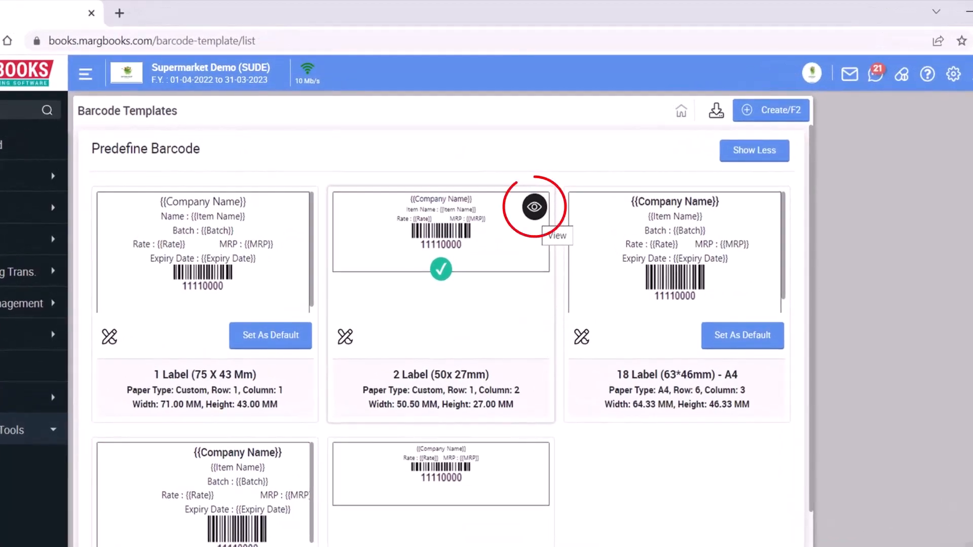
left_click(535, 207)
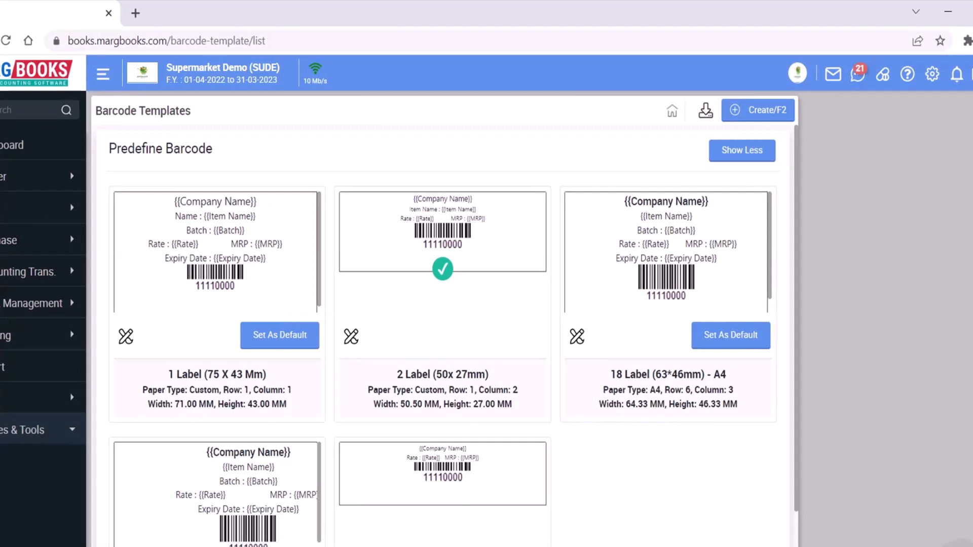
- Create a new barcode template and try the A3, A4 and A5 paper types in its page and label settings
left_click(754, 117)
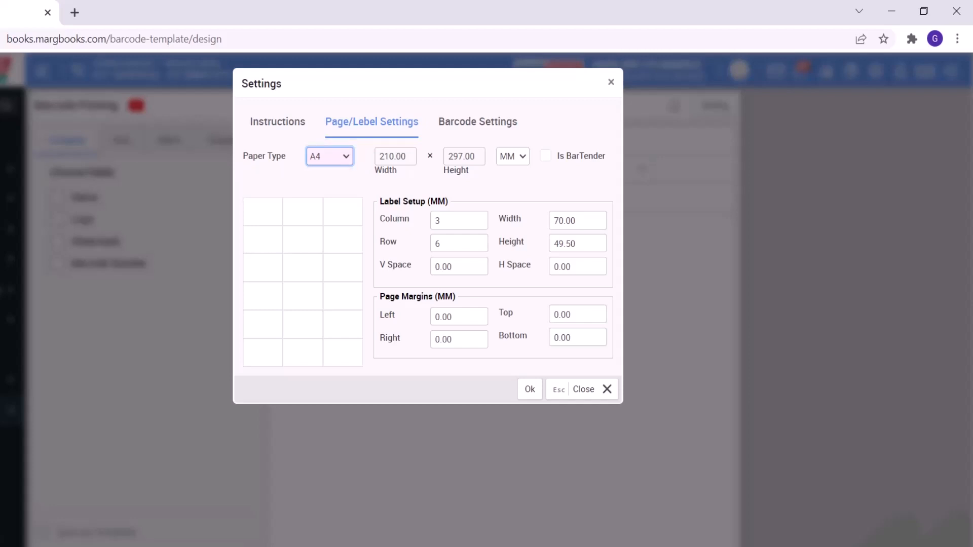
left_click(342, 156)
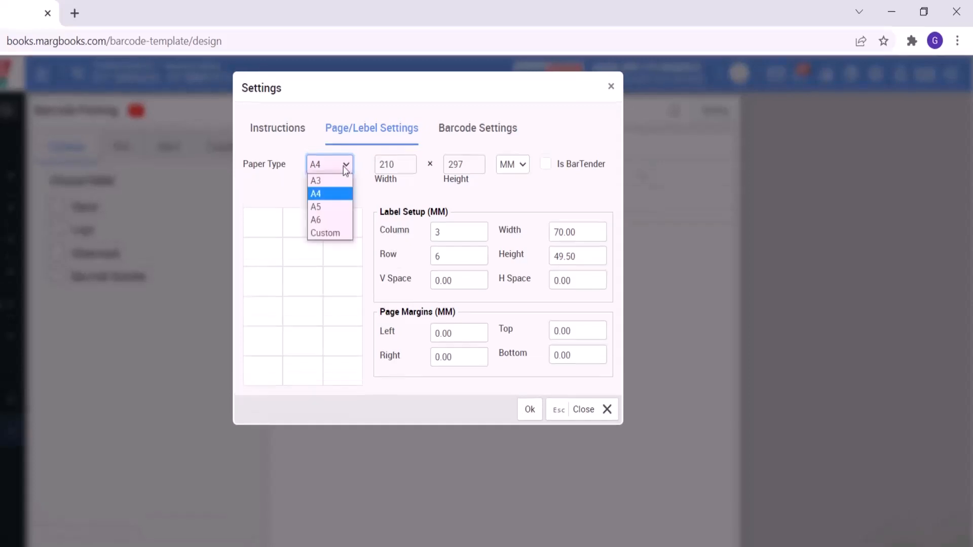
left_click(339, 172)
left_click(340, 158)
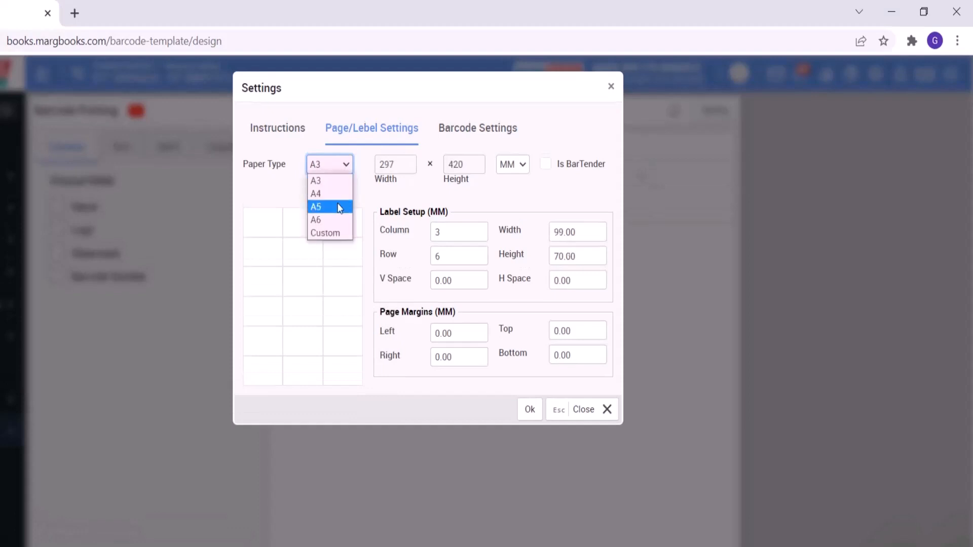
left_click(339, 195)
left_click(337, 165)
left_click(338, 207)
left_click(340, 165)
left_click(340, 195)
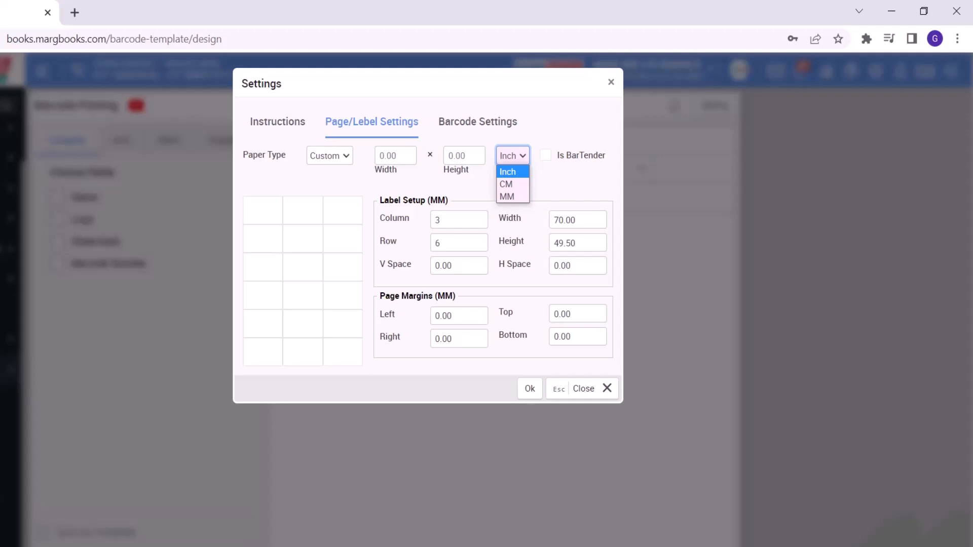
- Set a Custom 78 × 38 MM page with 2 columns and 1 row of labels, turn on Is BarTender, and accept the template settings
key("Down")
key("Down")
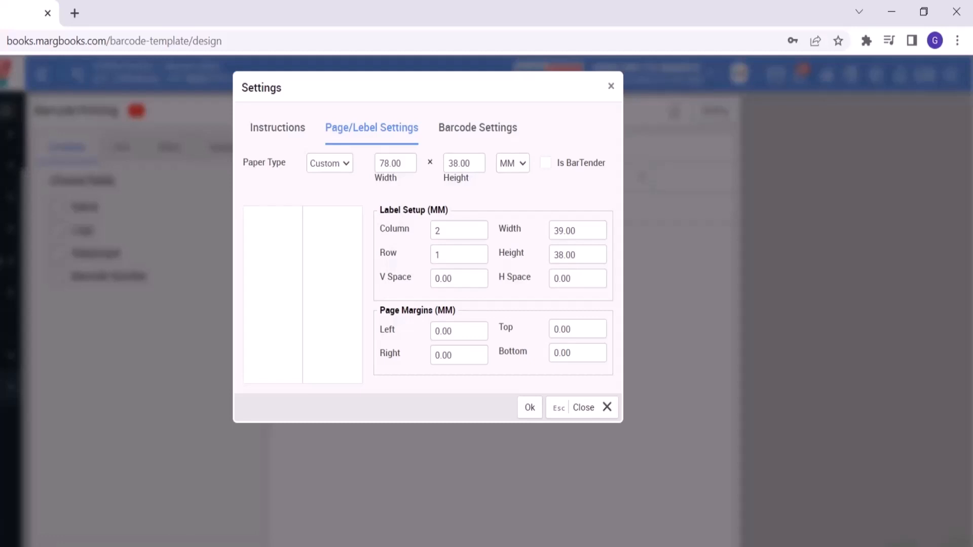
left_click(545, 163)
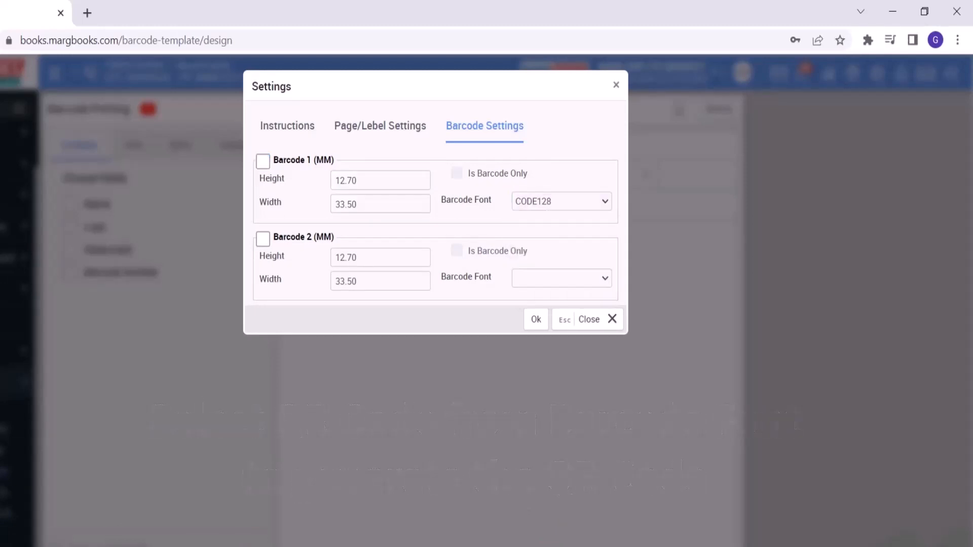
left_click(537, 323)
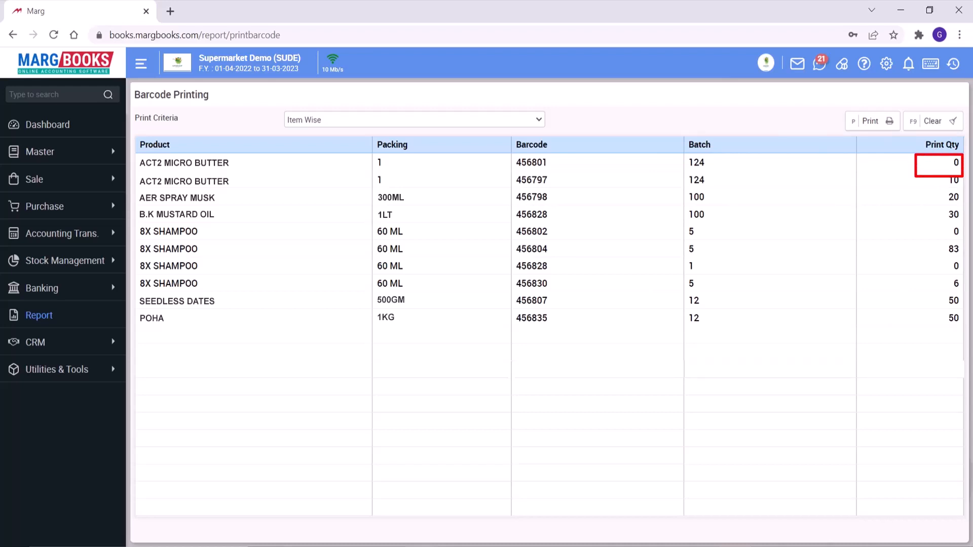
- Set the print quantity of the ACT2 MICRO BUTTER item with barcode 456801 to 5 in item-wise Barcode Printing
type("5")
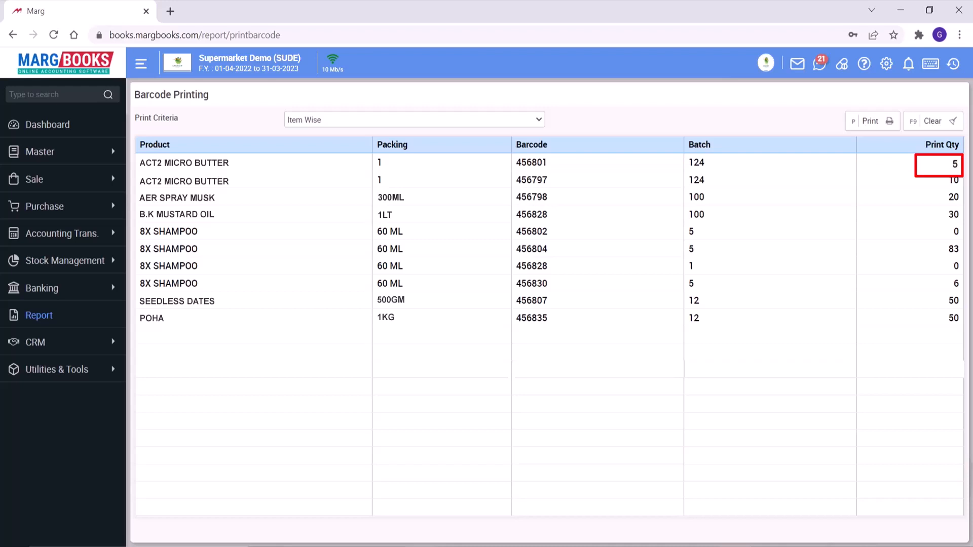
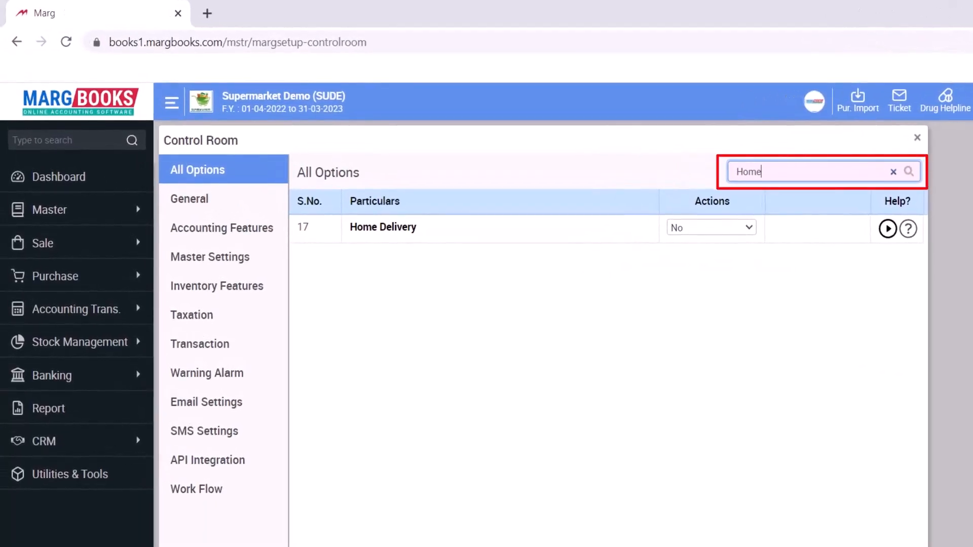
- Find the Home Delivery and M.R. options in the Control Room and set Home Delivery and M.R Required In Sale? to Yes
left_click(712, 227)
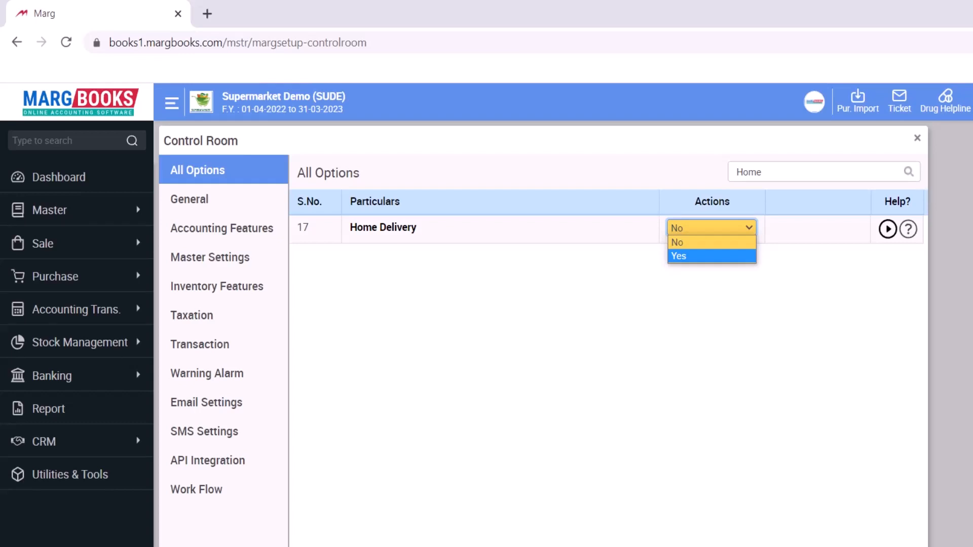
key("Return")
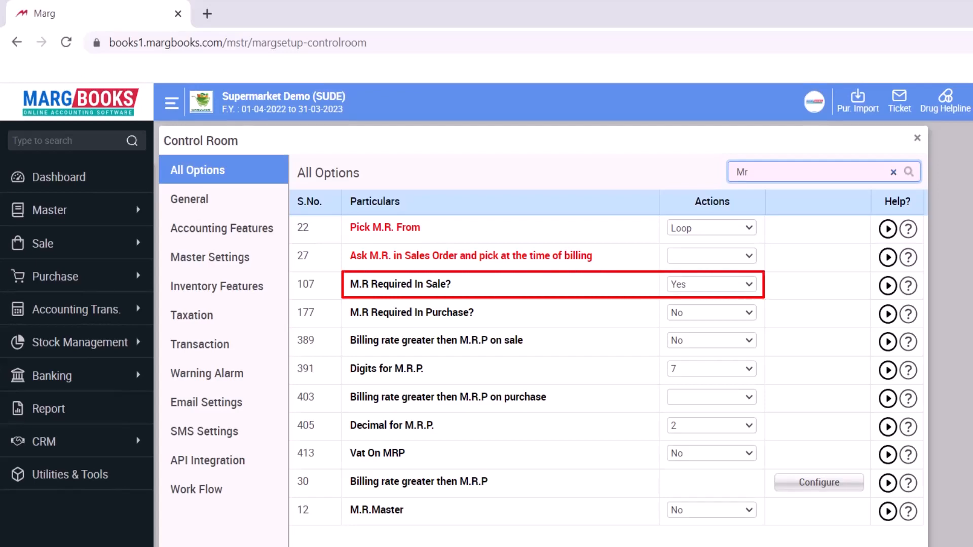
left_click(712, 285)
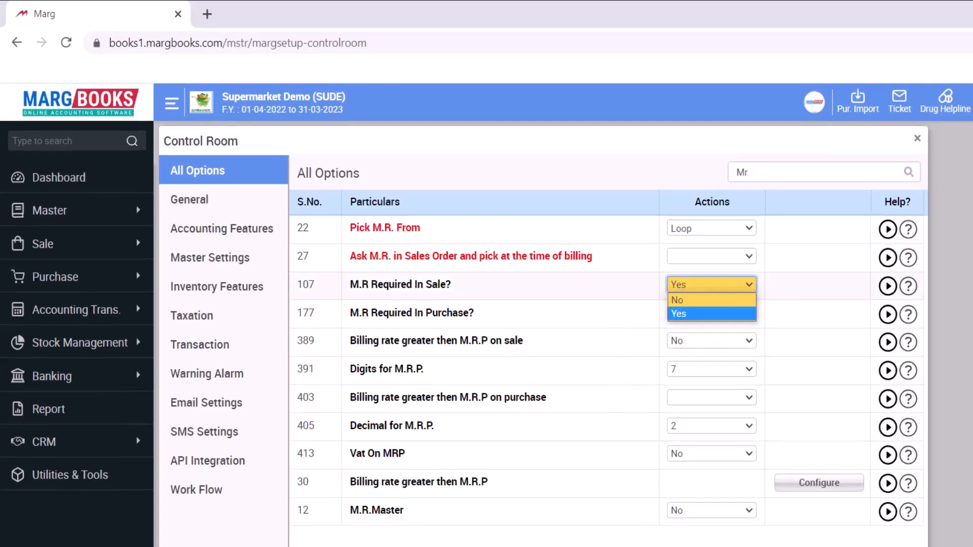
- Set M.R.Master to Yes, rename its label to Delivery Boy, and save the Control Room changes
left_click(712, 511)
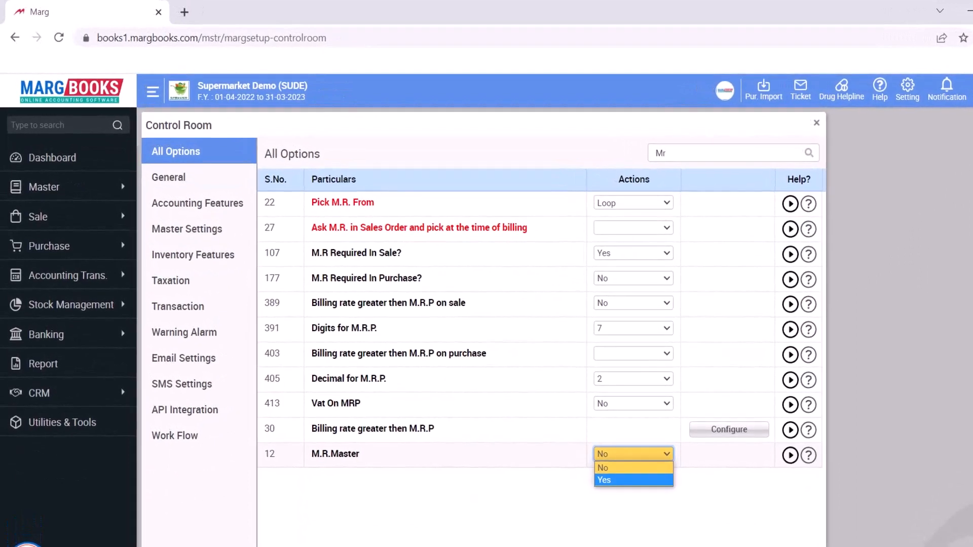
key("Return")
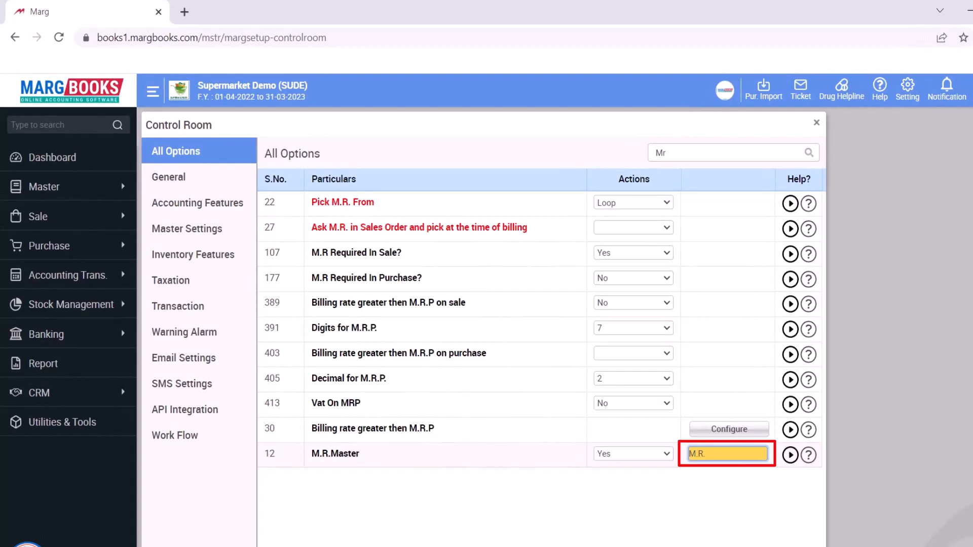
type("Delivery Boy")
key("Escape")
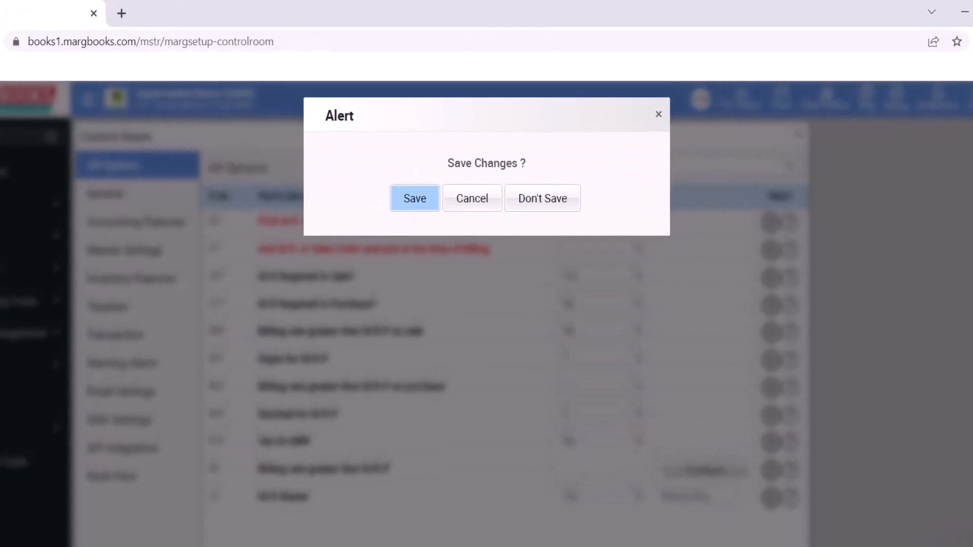
key("Return")
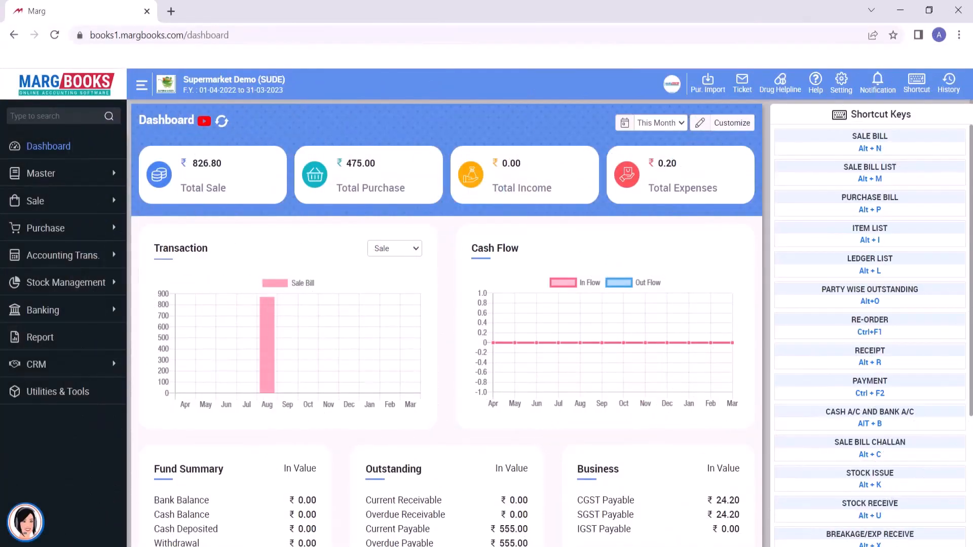
- Create and save a home-delivery sale bill for Gitanjali Agency with 6 100%APPLE JUIC240M and 4 125ML COOKIES N CREAM CUP, choosing a delivery boy
key("alt+n")
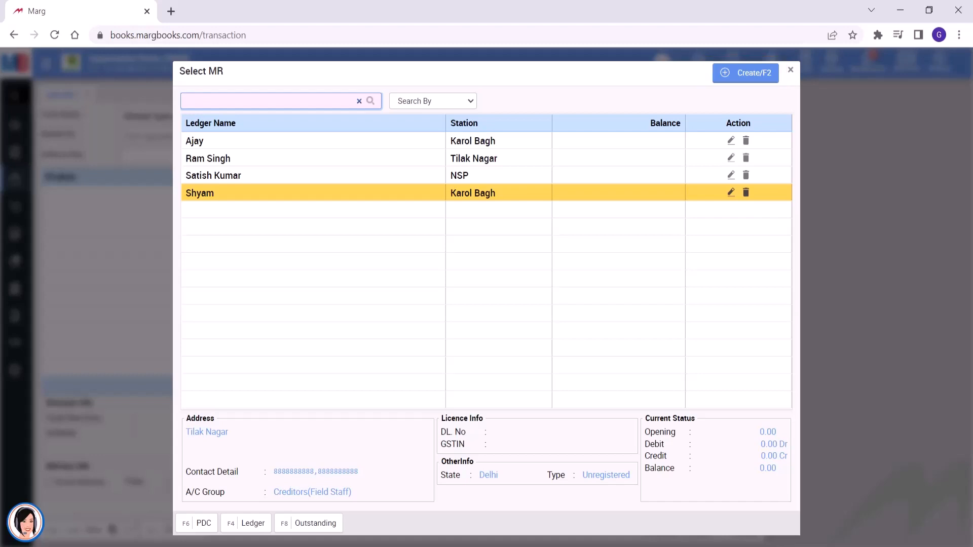
key("Return")
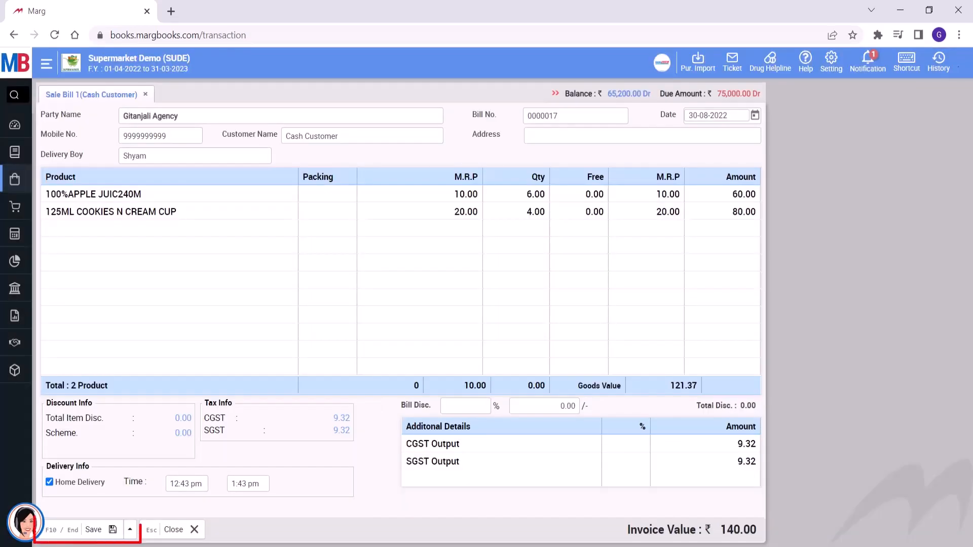
key("F10")
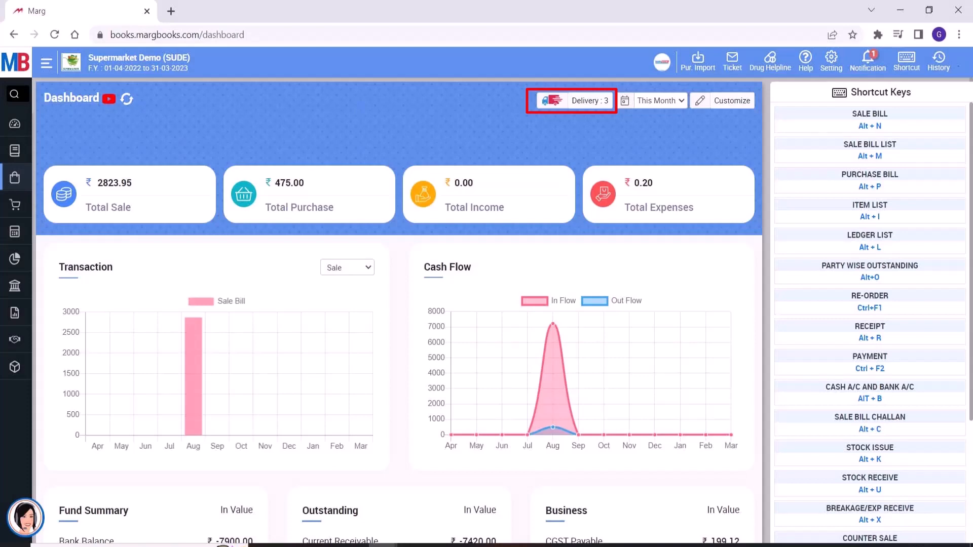
- Open the home delivery list and assign the pending Pawan Traders delivery dated 09-08-2022 to the second delivery boy offered
left_click(579, 105)
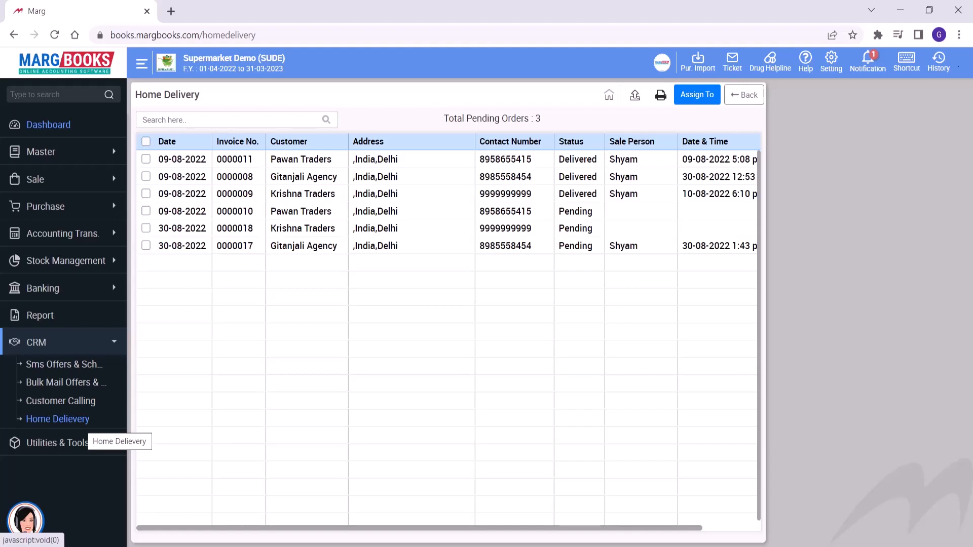
left_click(51, 212)
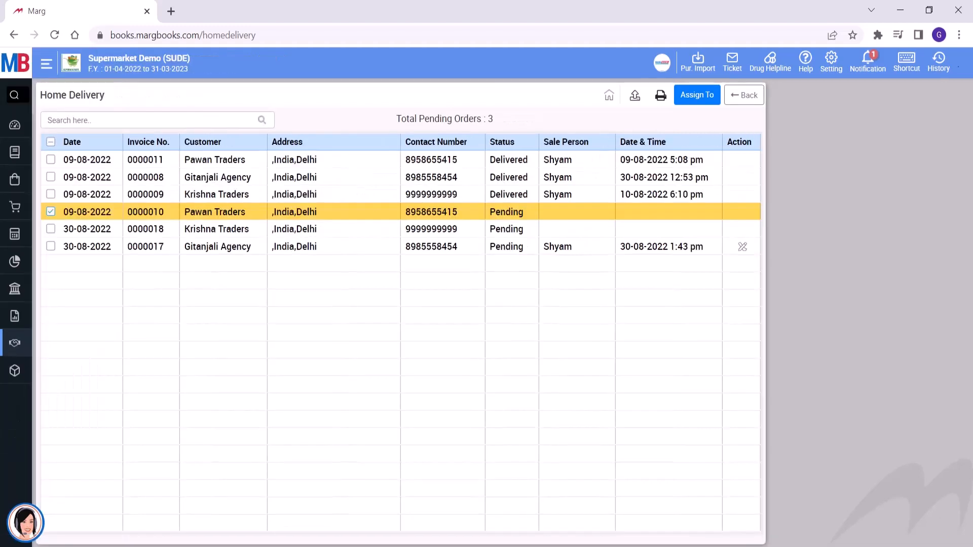
left_click(697, 97)
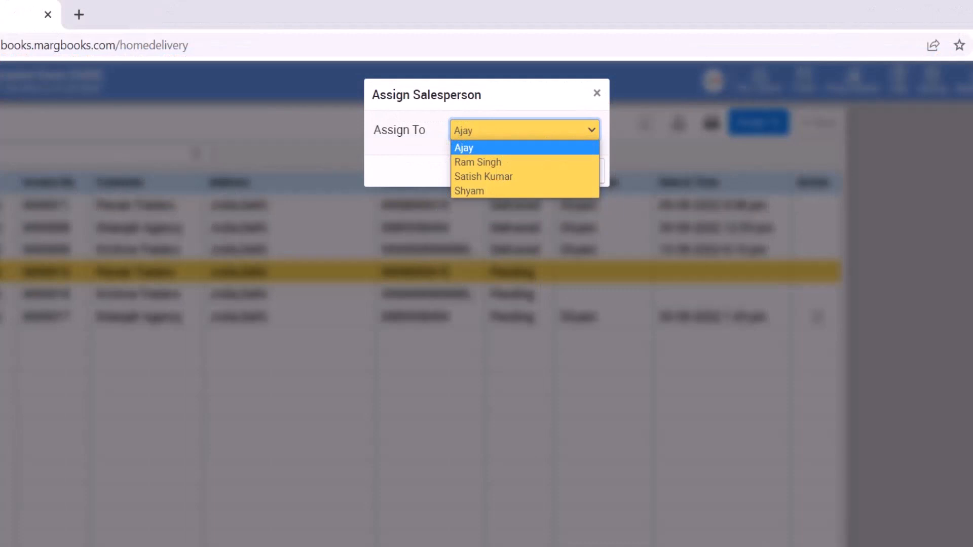
left_click(478, 162)
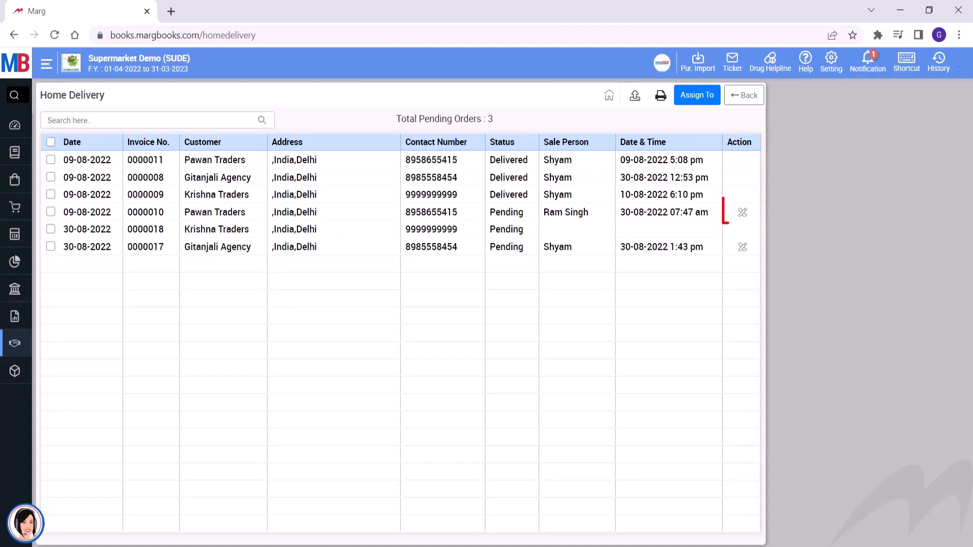
- Examine the status and date choices for updating the newly assigned Pawan Traders delivery, and the delivery list's invoice number filter
left_click(743, 212)
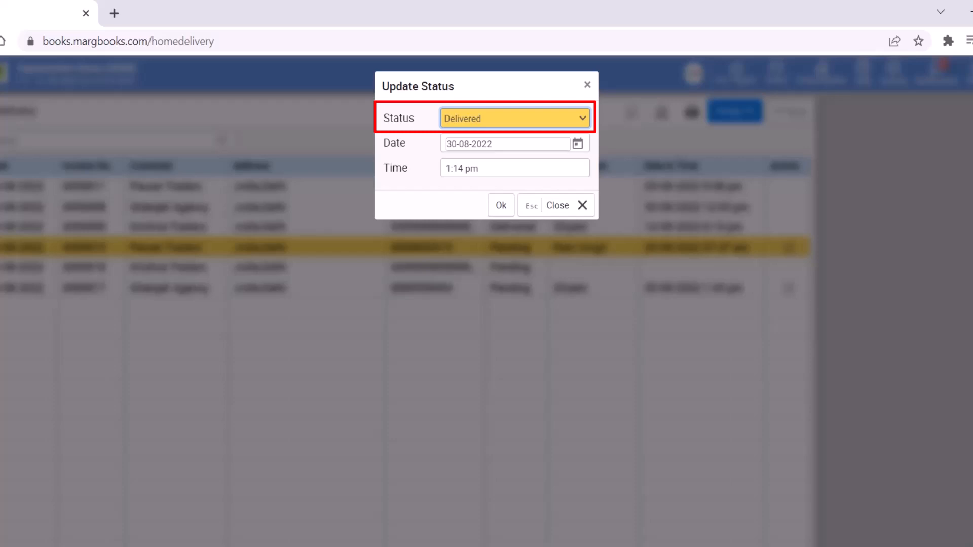
left_click(515, 118)
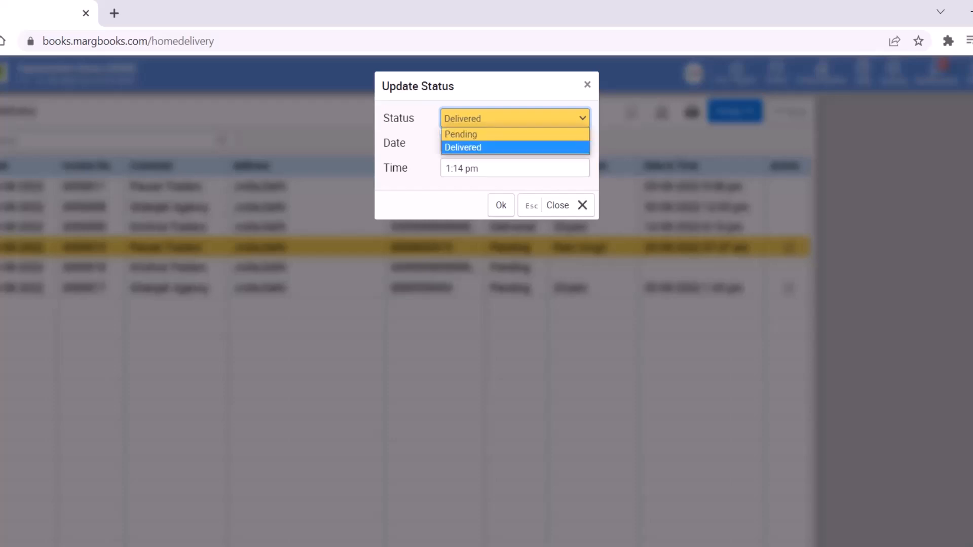
key("Return")
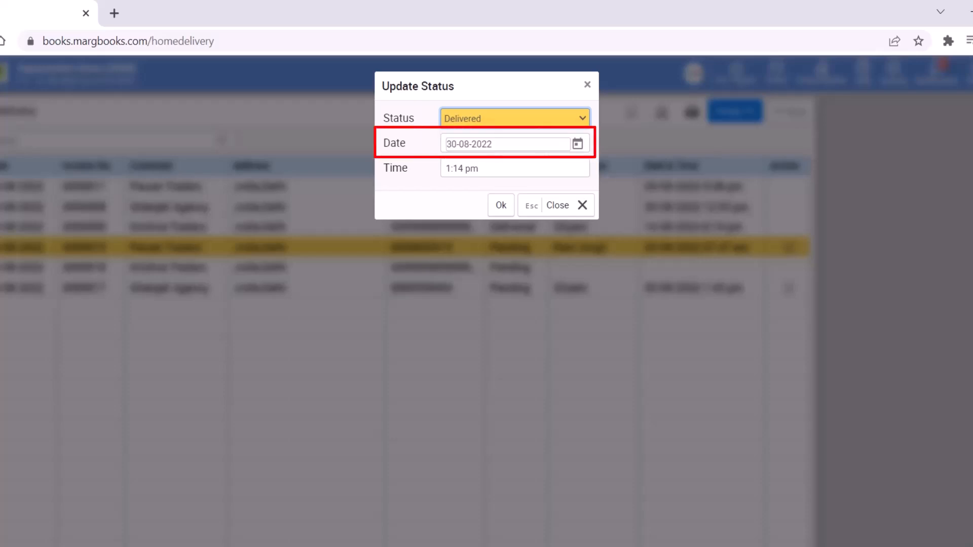
left_click(578, 144)
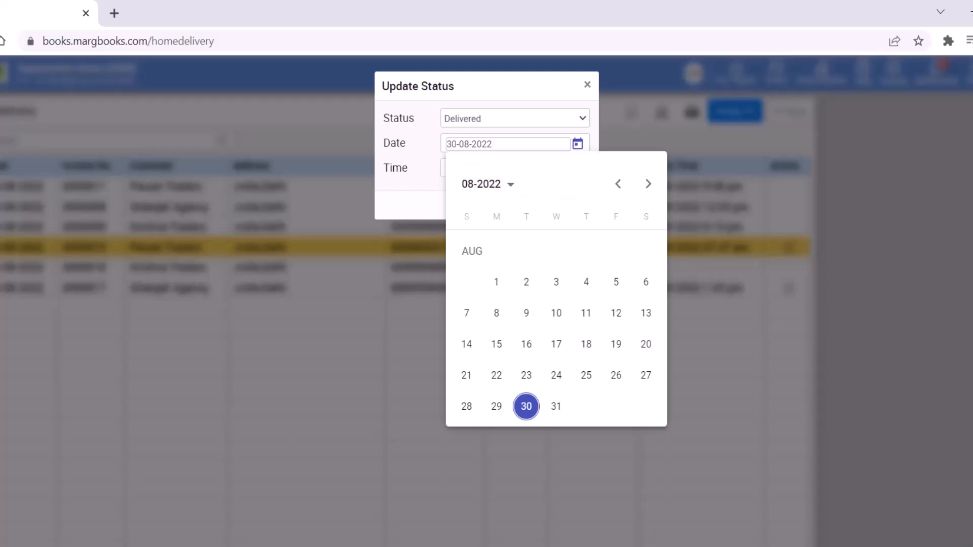
key("Escape")
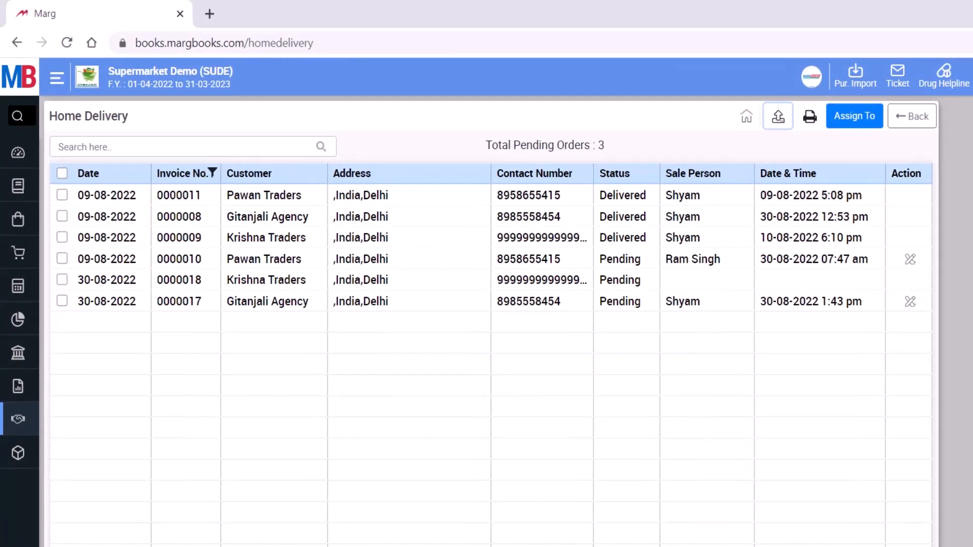
left_click(212, 173)
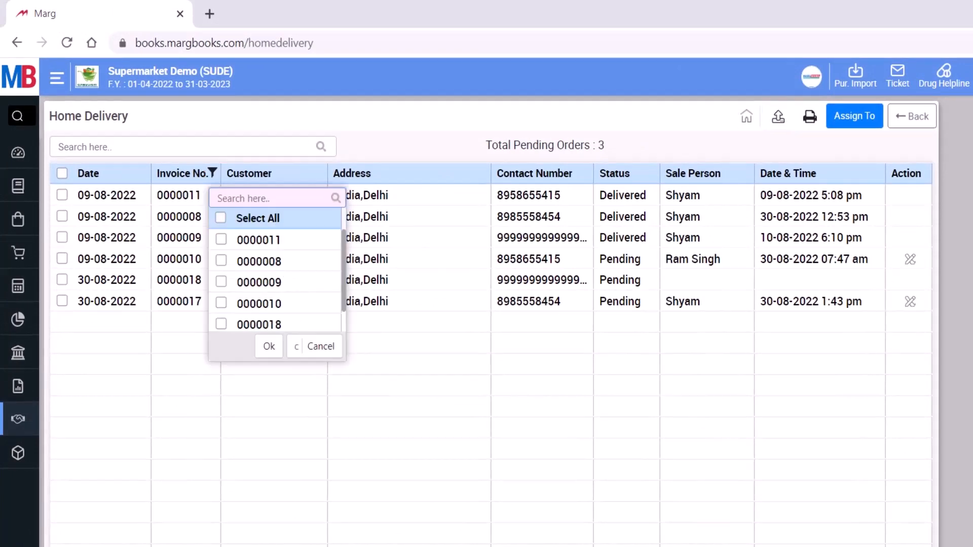
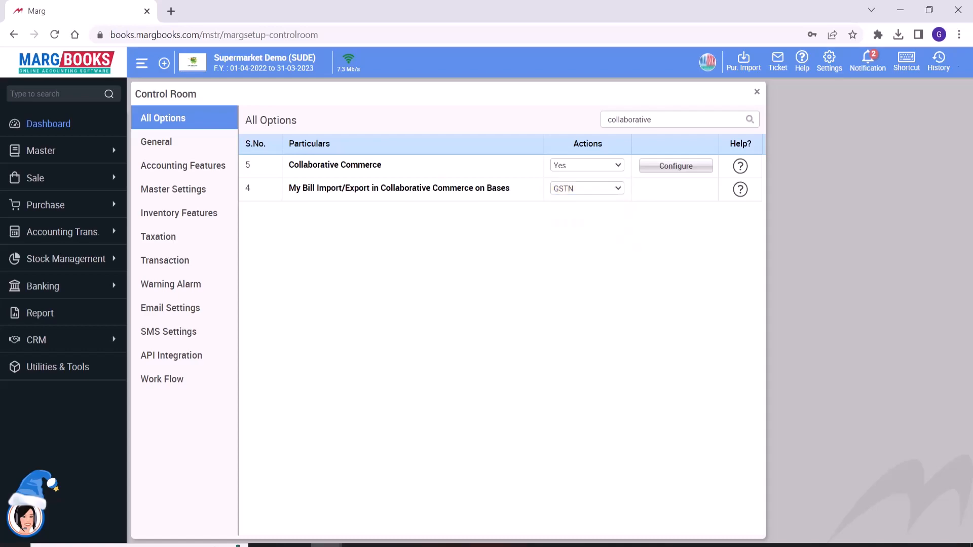
- In a purchase bill for Ganesh Traders, start a Marg to Marg Import and select the 19,443.00 bill dated 10-01-2023
key("Escape")
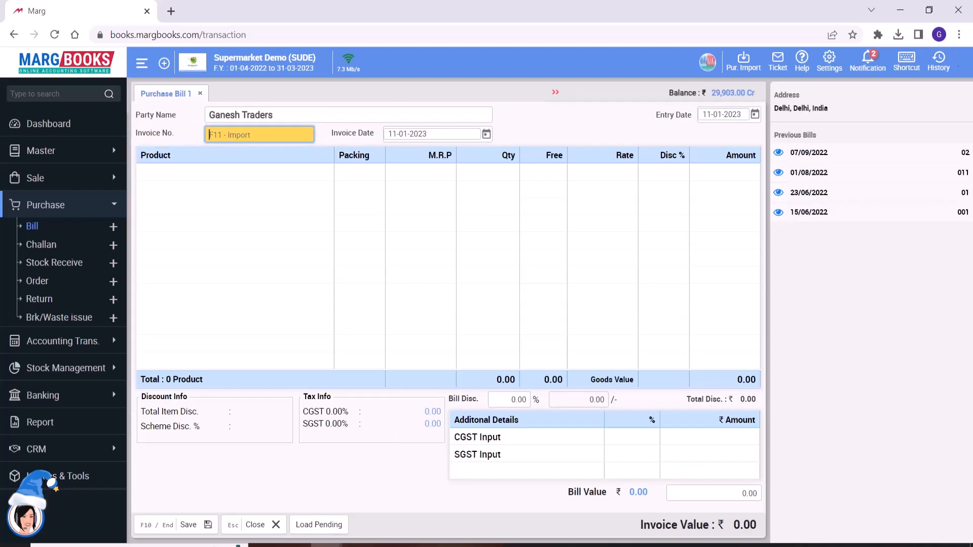
key("F11")
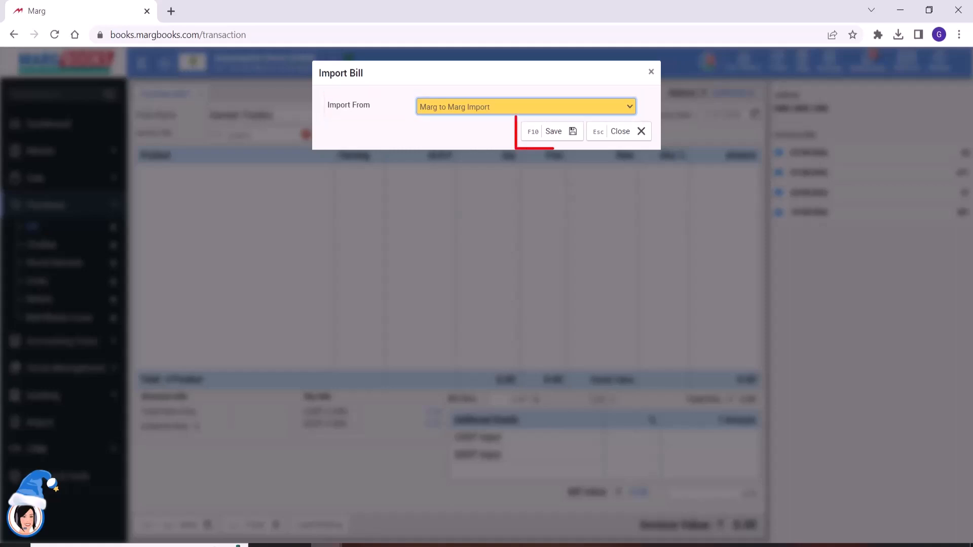
left_click(556, 132)
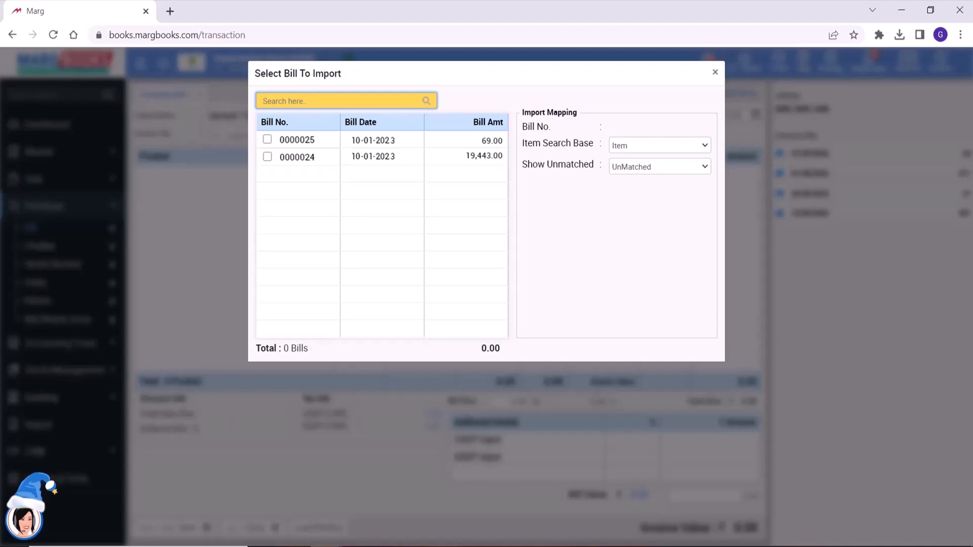
left_click(267, 157)
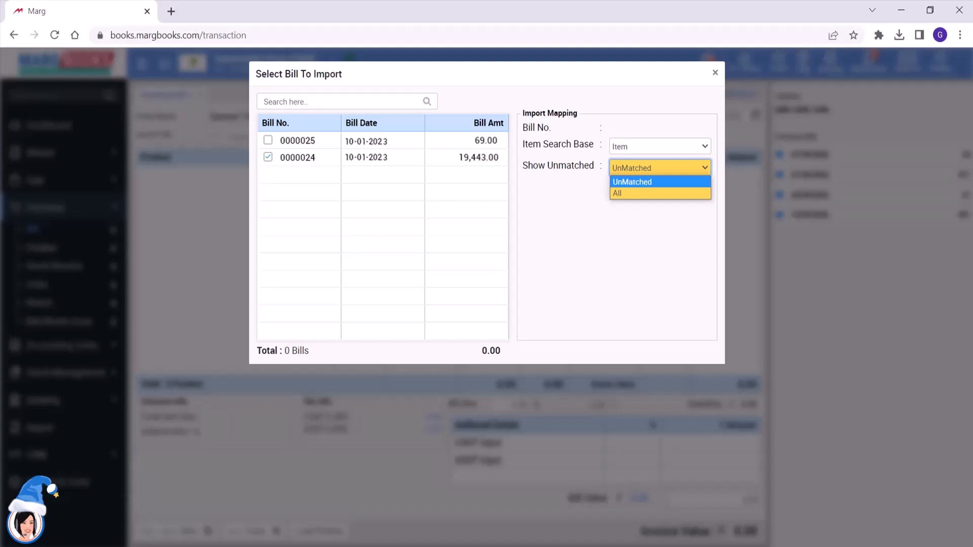
- Set Show Unmatched to All and map the imported Biscuit item to 20-20 BUTTER BIS
key("Down")
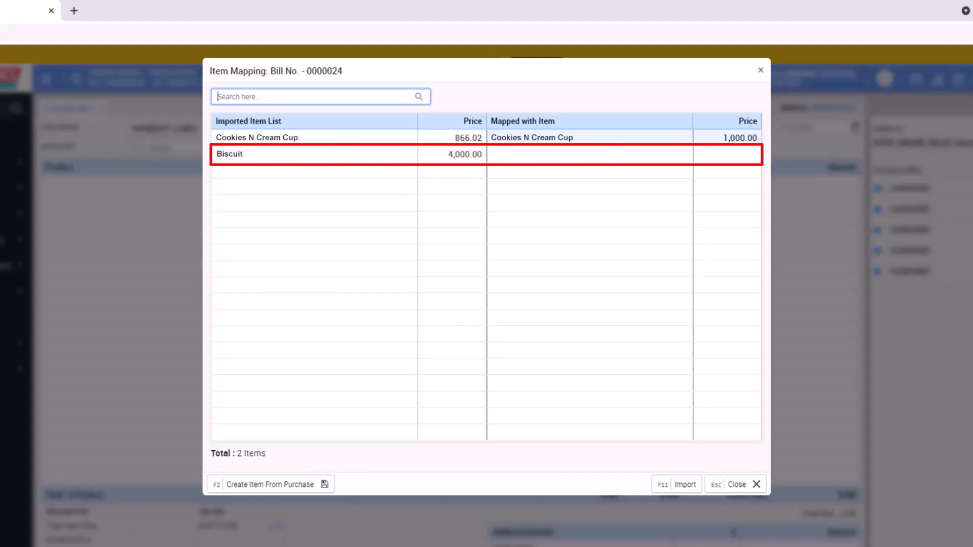
key("Return")
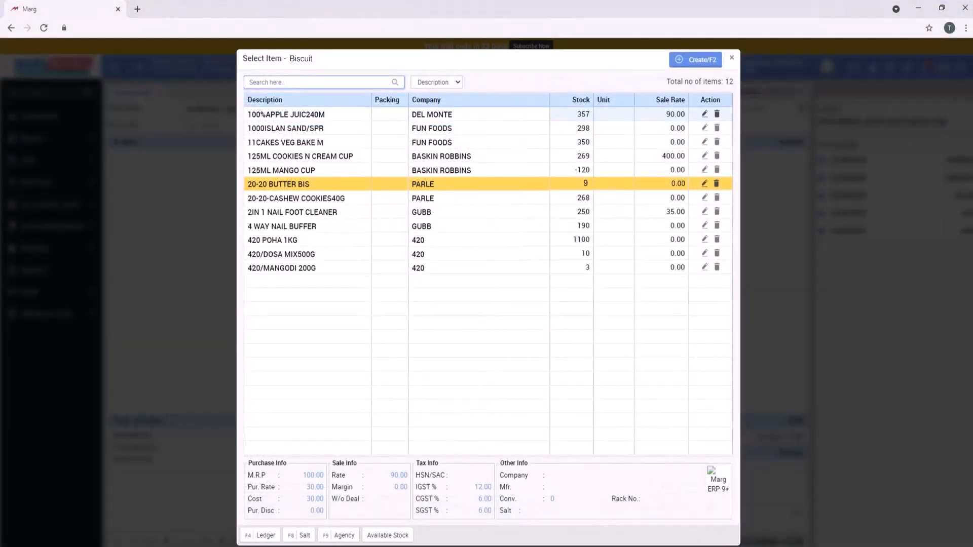
key("Return")
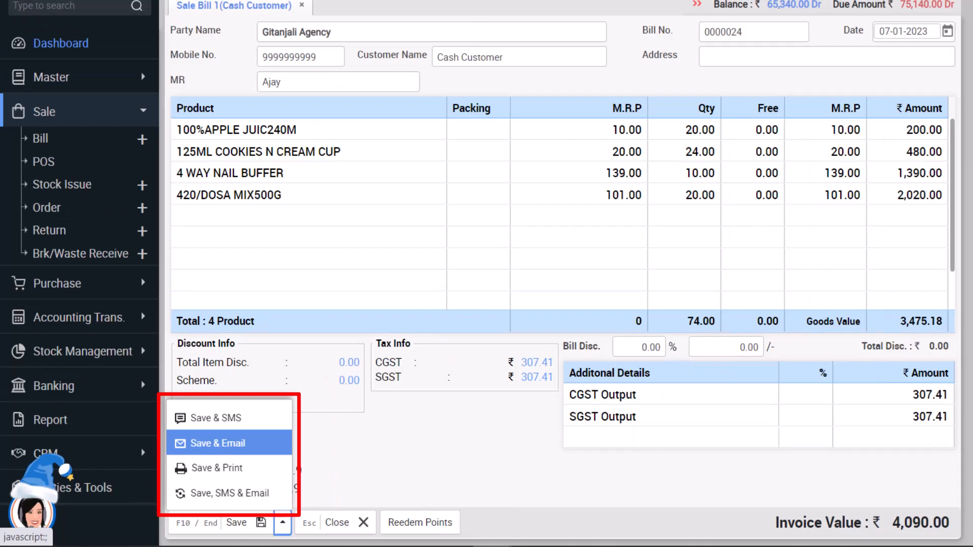
- Save the four-product Gitanjali Agency sale bill and send it by email
left_click(217, 443)
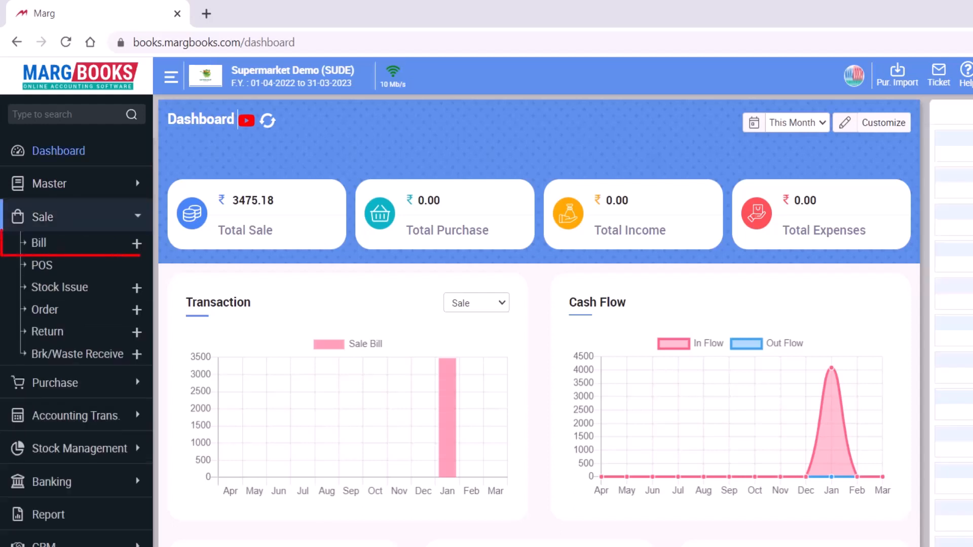
- Add the Sale Bill menu entry and the Ledger report to the favorites and open the favorites list
right_click(52, 248)
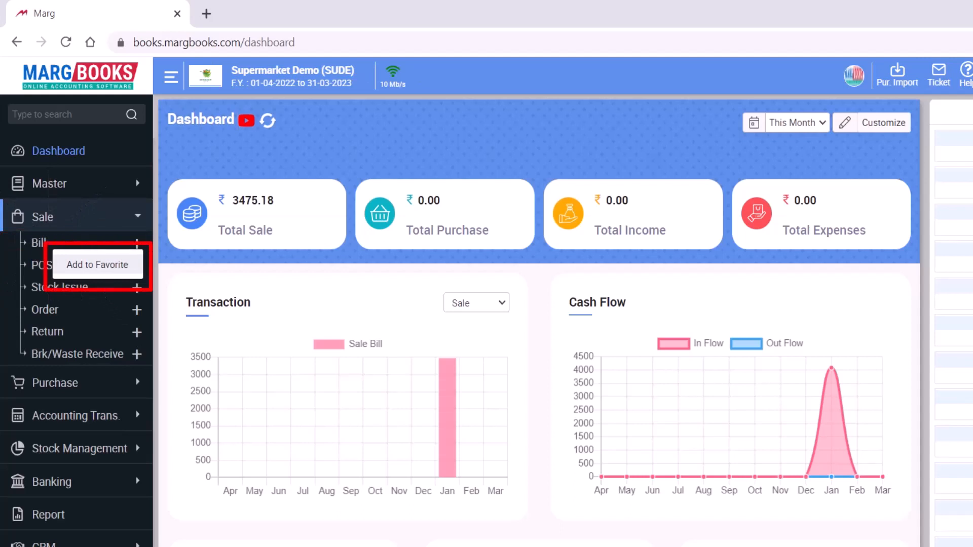
left_click(97, 265)
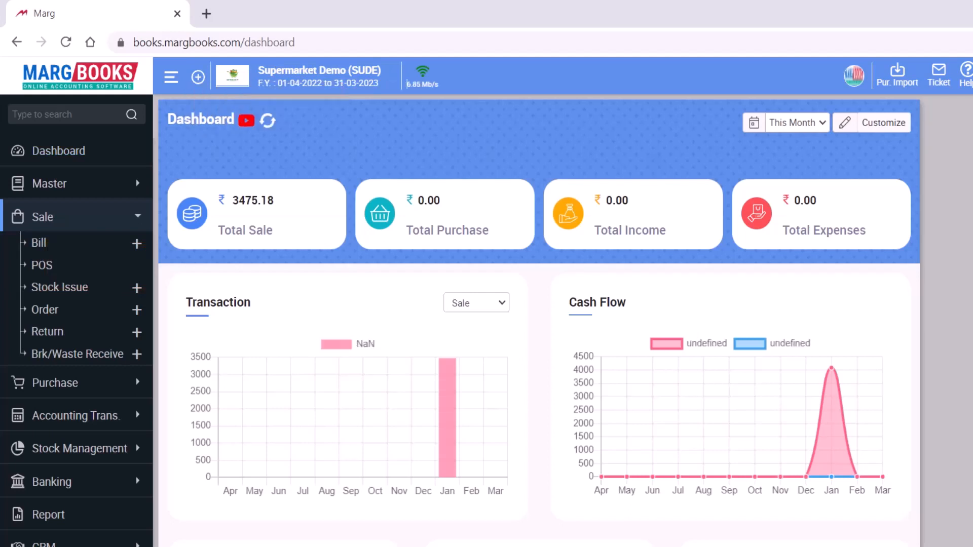
left_click(199, 78)
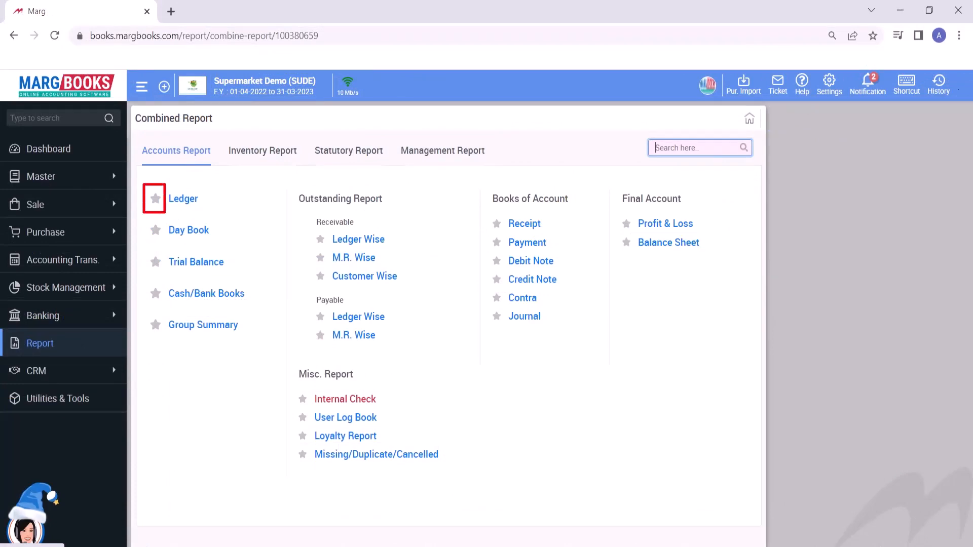
left_click(156, 199)
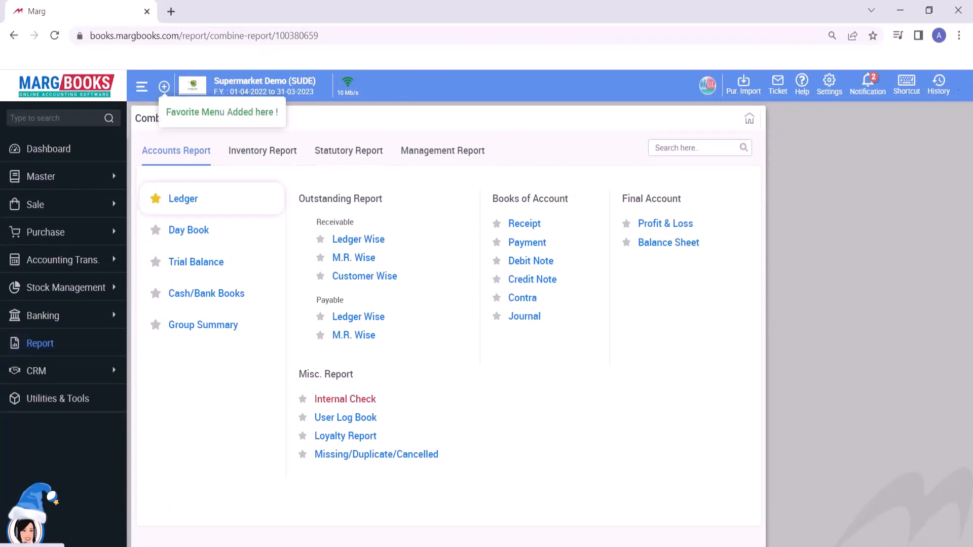
left_click(164, 86)
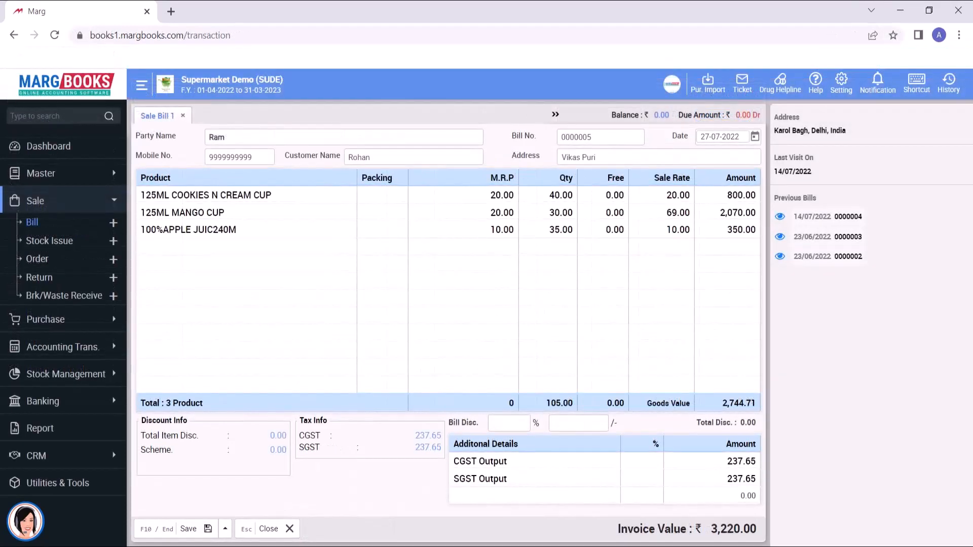
key("alt+p")
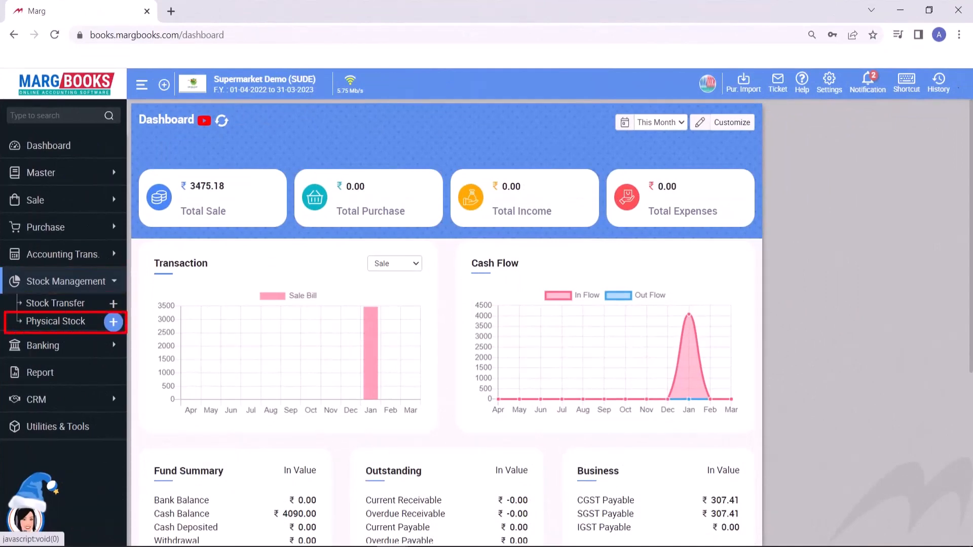
- Create and save a Main Store physical stock voucher for six items with actual quantities 200, 250, 50, 15, 10 and 20
left_click(113, 322)
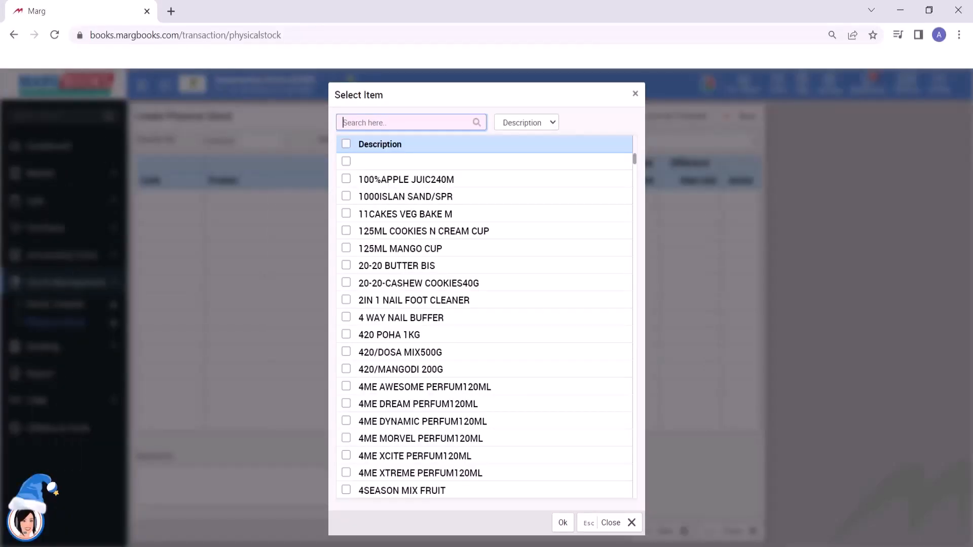
left_click(346, 144)
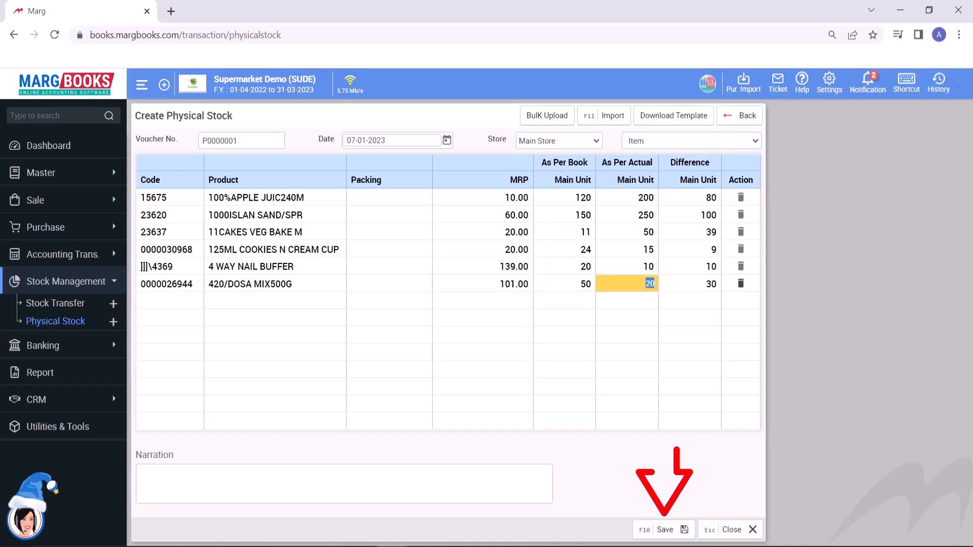
key("F10")
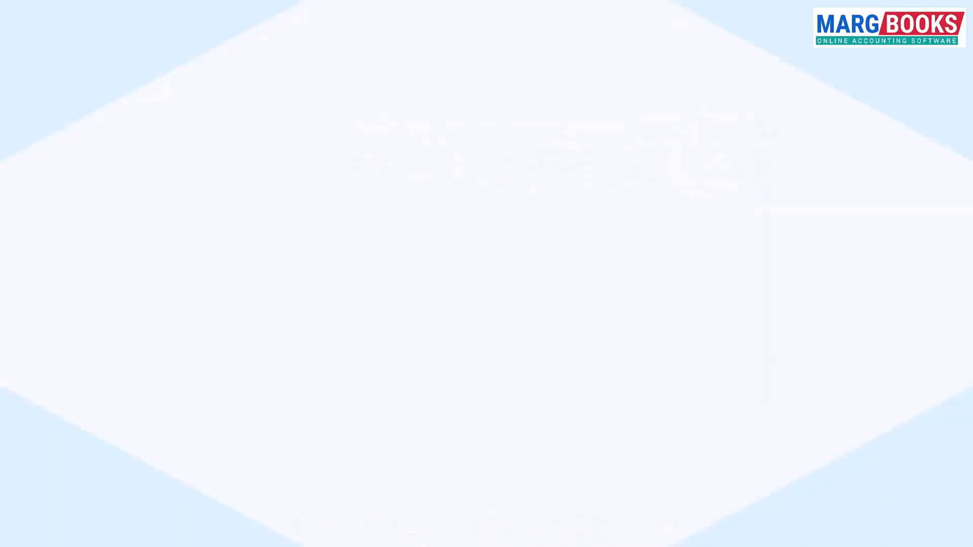
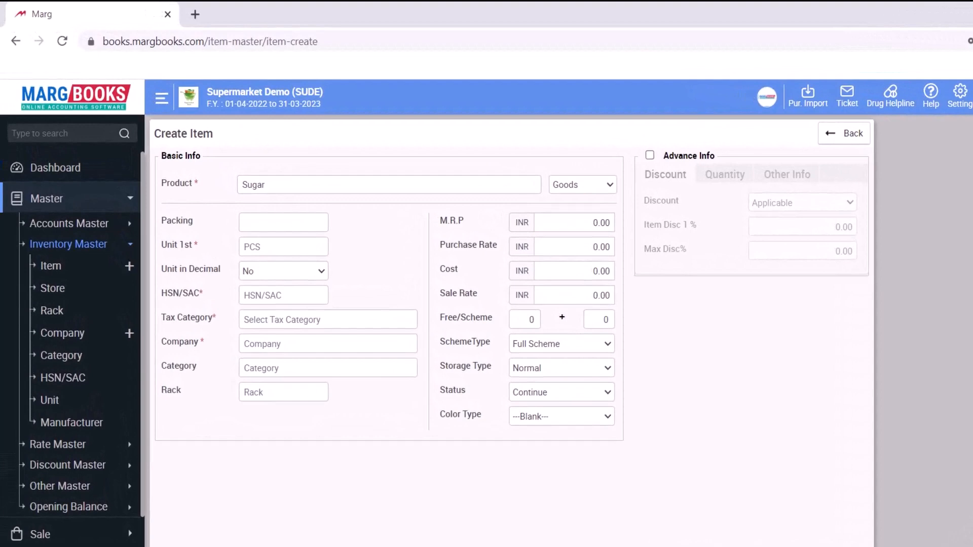
- Define the Sugar goods item: packing 10kg, unit KG, no decimals, HSN 0085, GST Sale - 12%, company 24 MANTRA, category SUGAR, rack 2
left_click(583, 185)
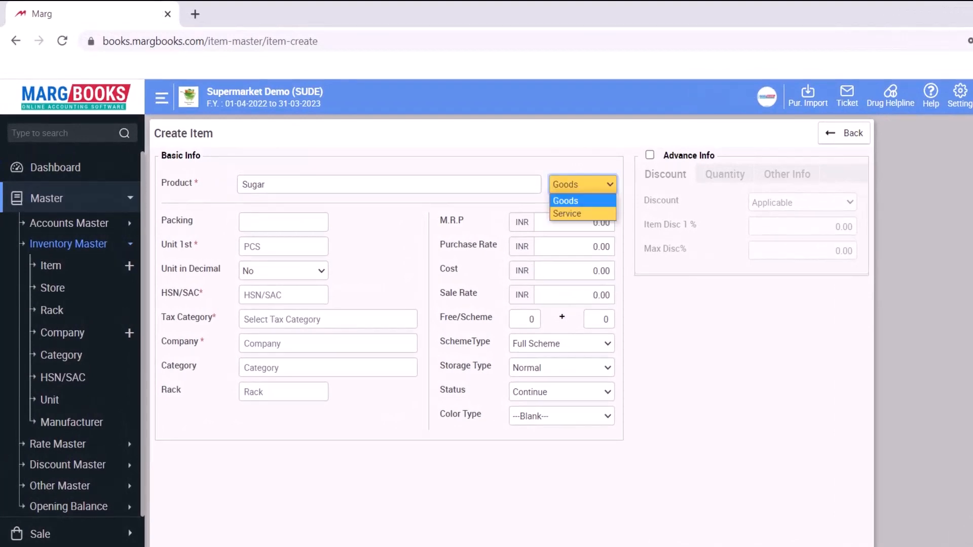
key("Escape")
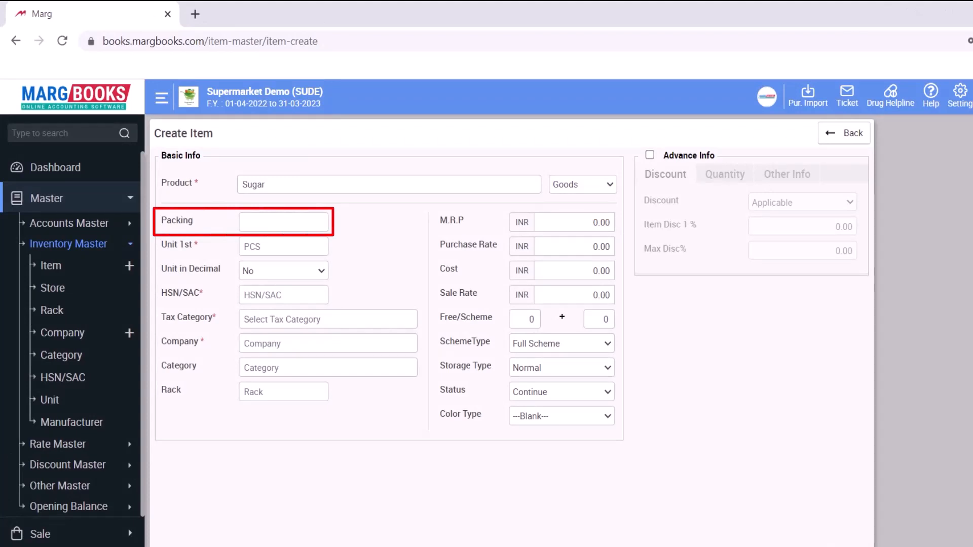
type("5kg")
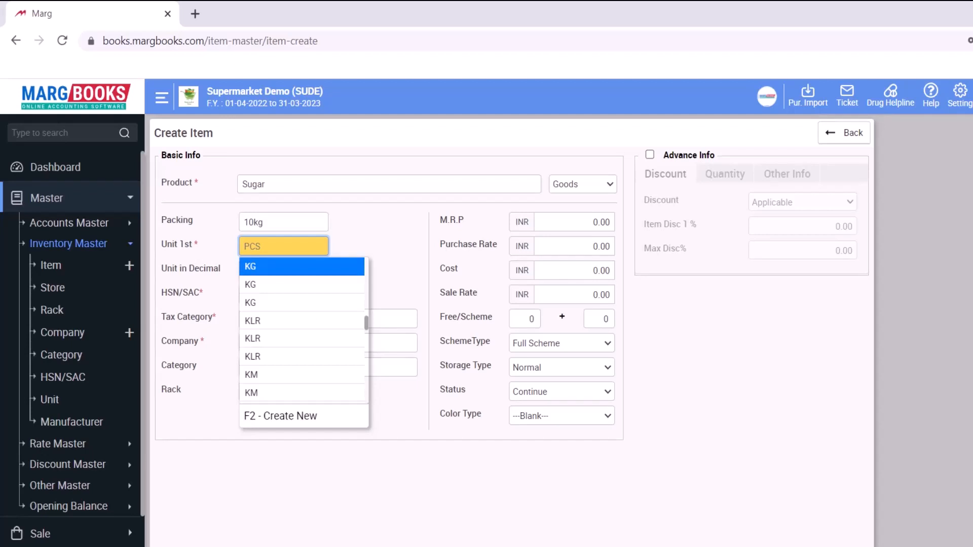
key("Return")
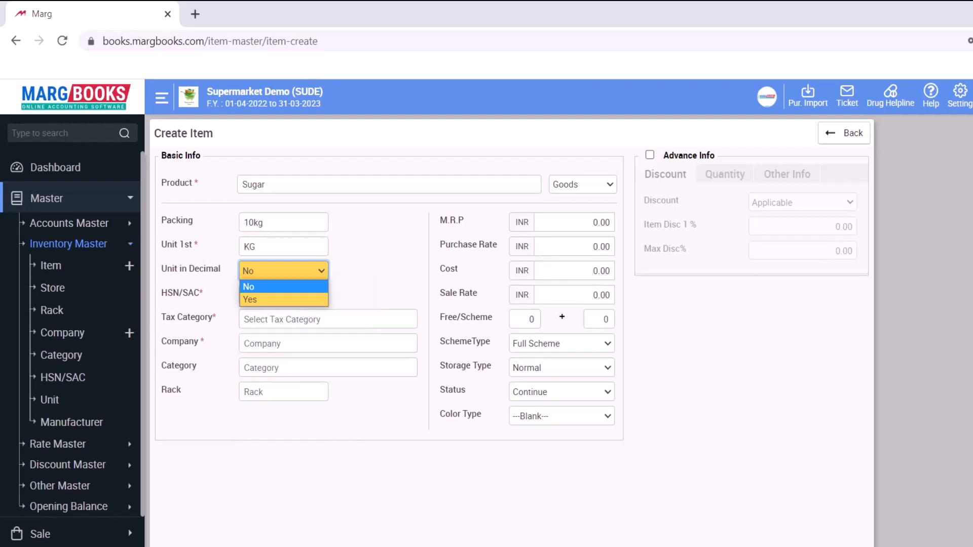
key("Return")
type("0")
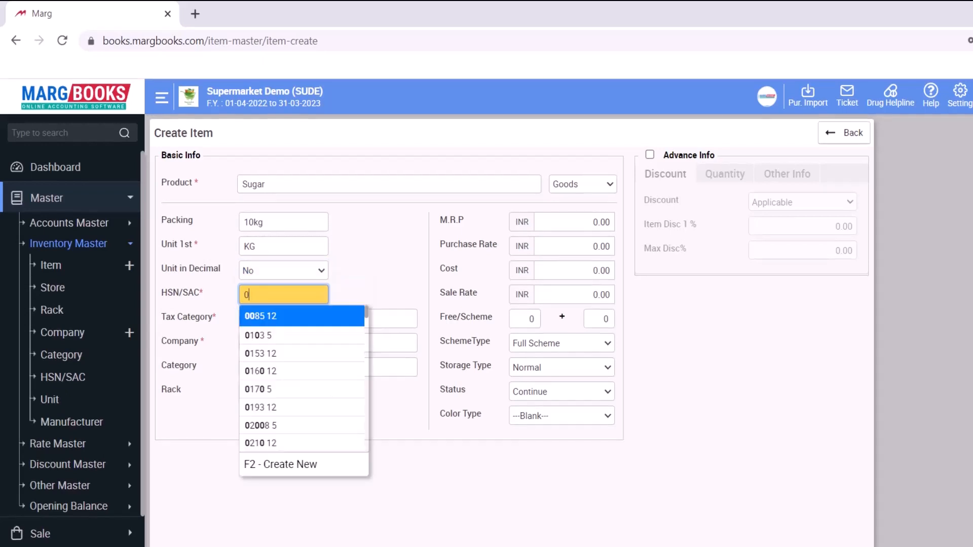
key("Return")
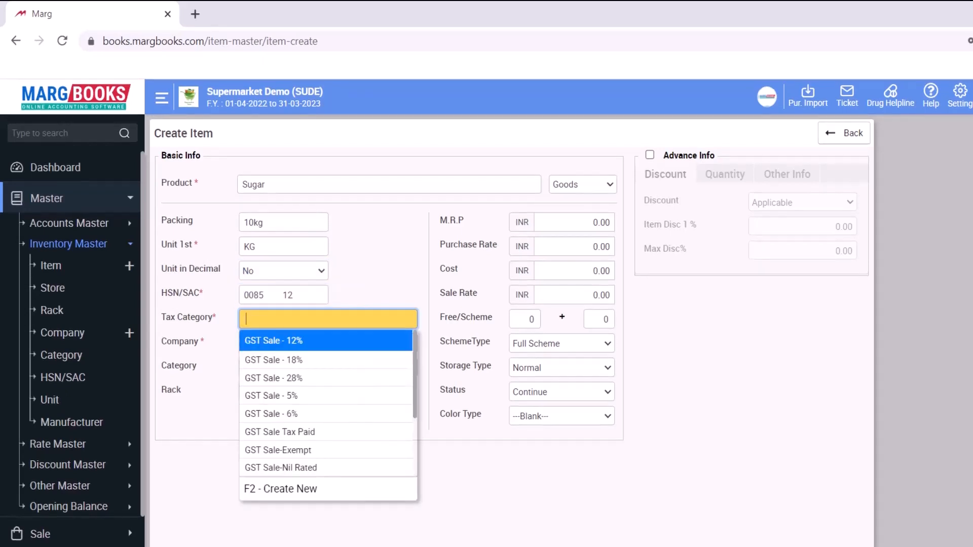
key("Return")
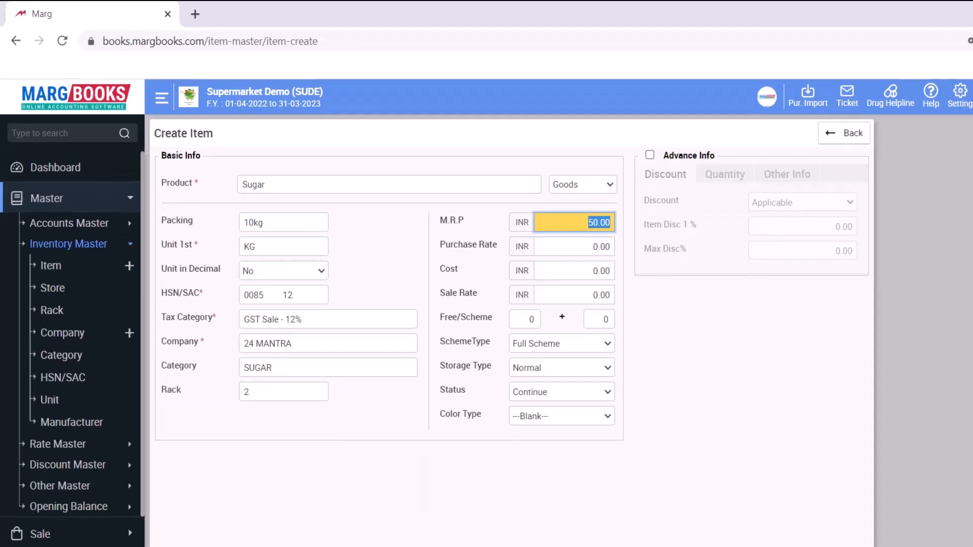
- Price the Sugar item with M.R.P 50, purchase rate 40, sale rate 50 and a free scheme of 10 + 1
key("Tab")
type("40")
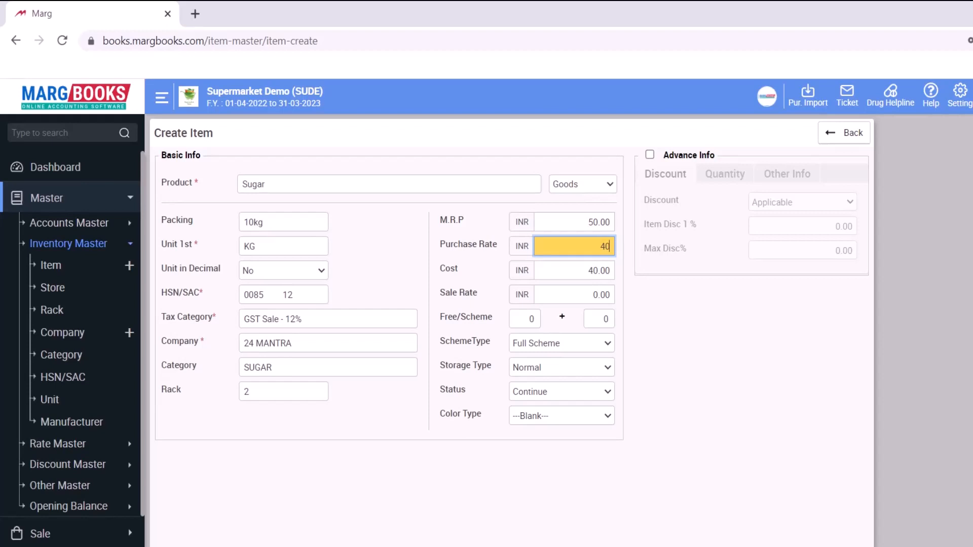
key("Tab")
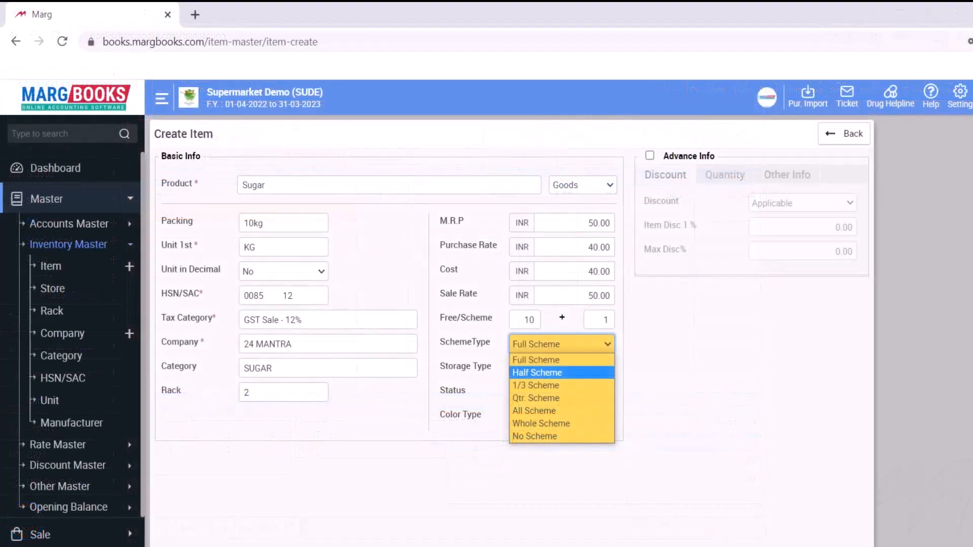
key("Down")
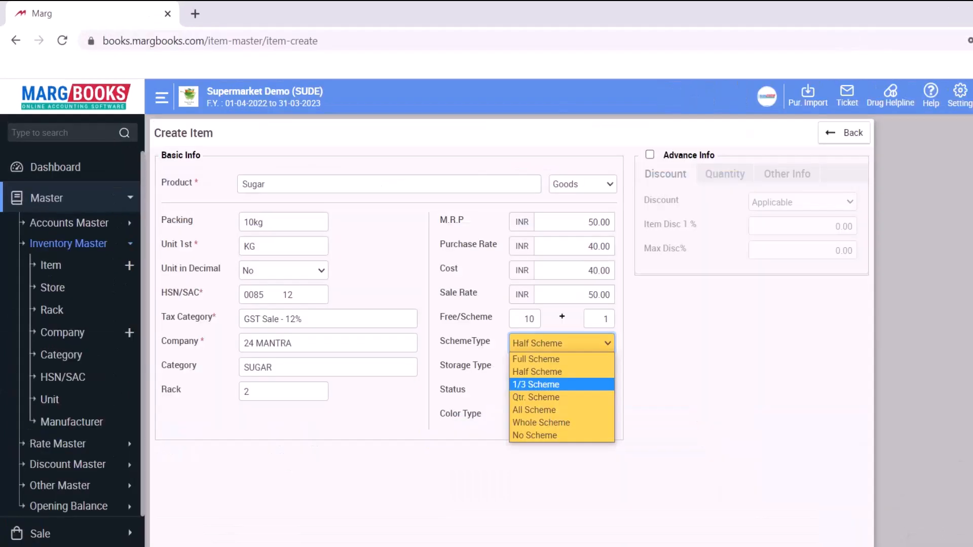
key("Return")
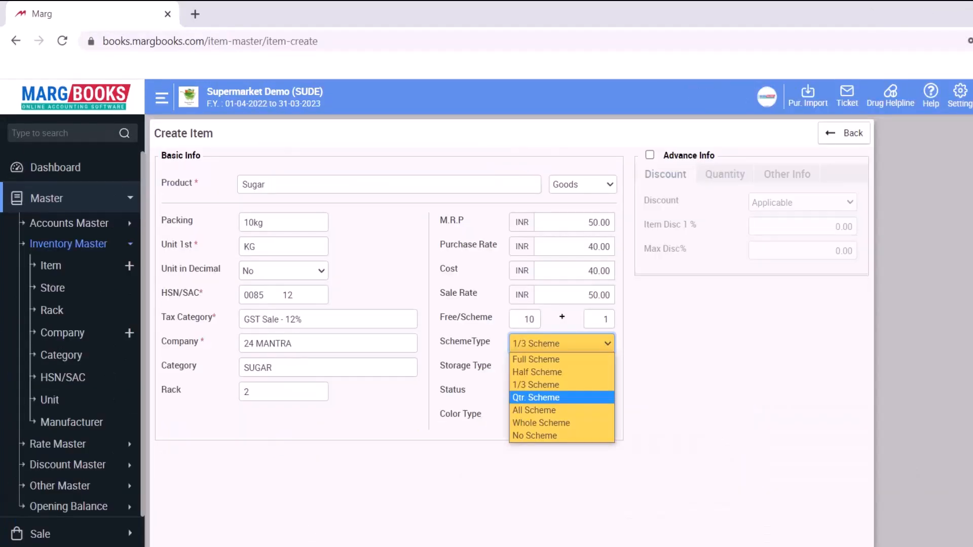
key("Return")
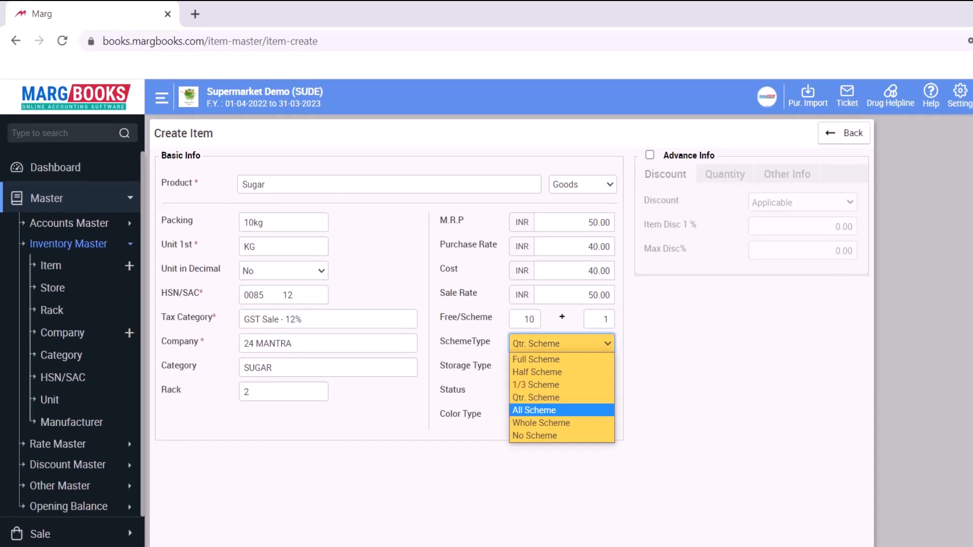
key("Down")
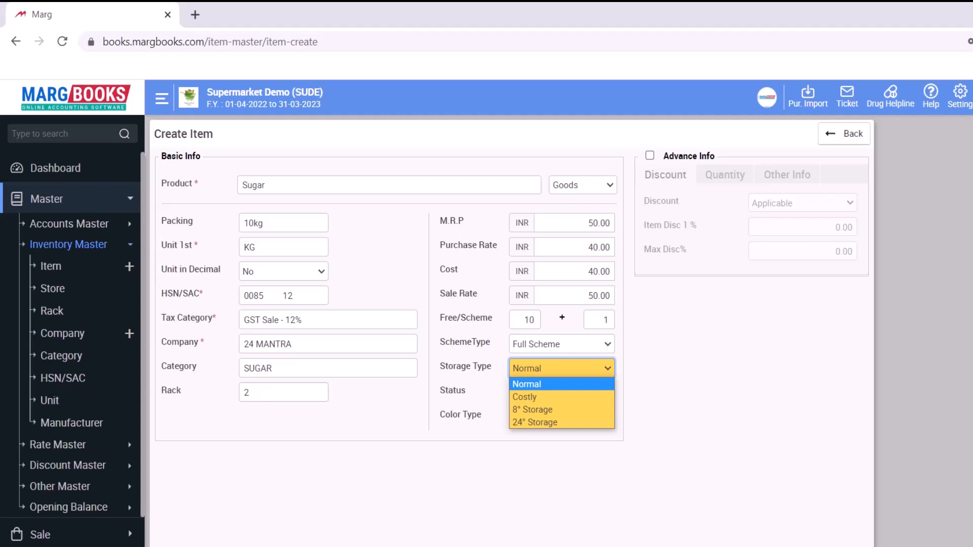
- Keep storage type Normal, status Continue and a blank color type for the Sugar item, and save it
key("Return")
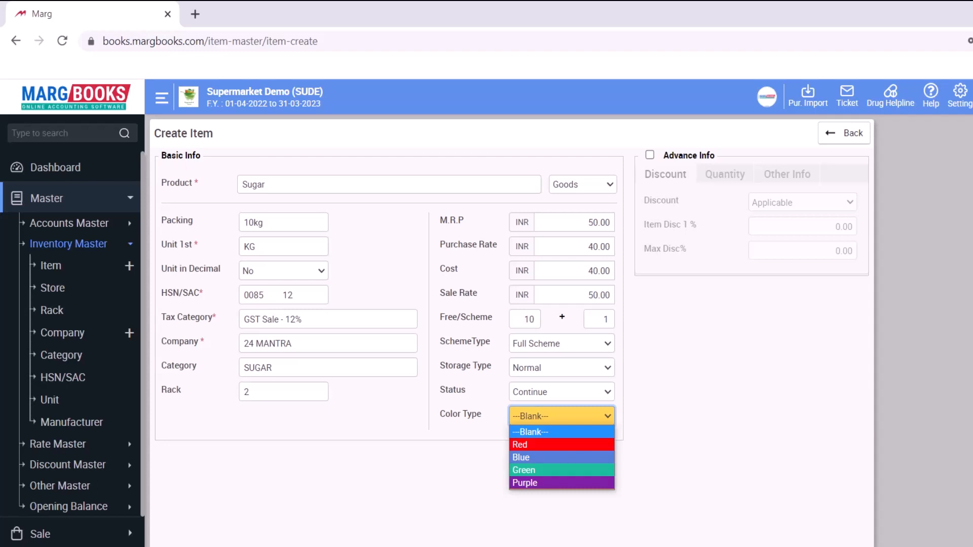
key("Down")
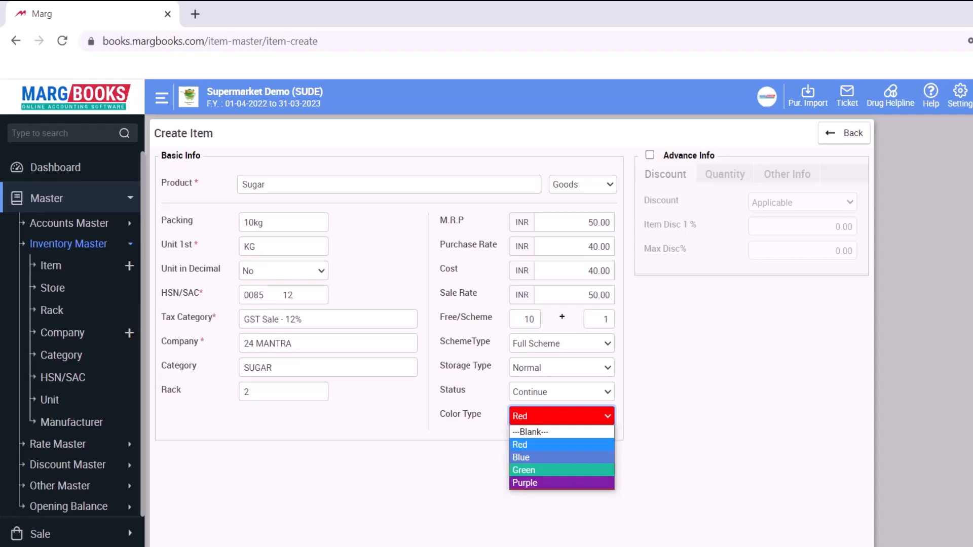
key("Down")
key("Down")
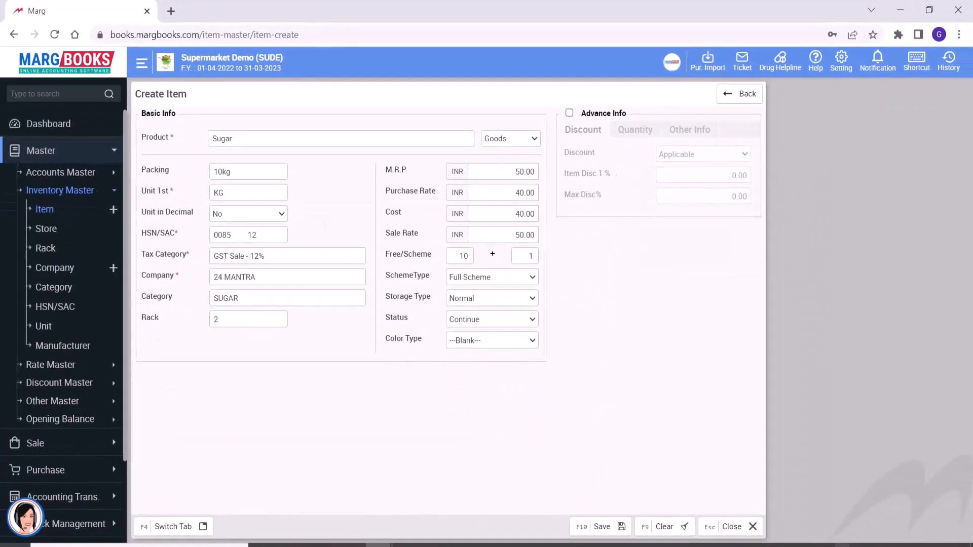
key("F10")
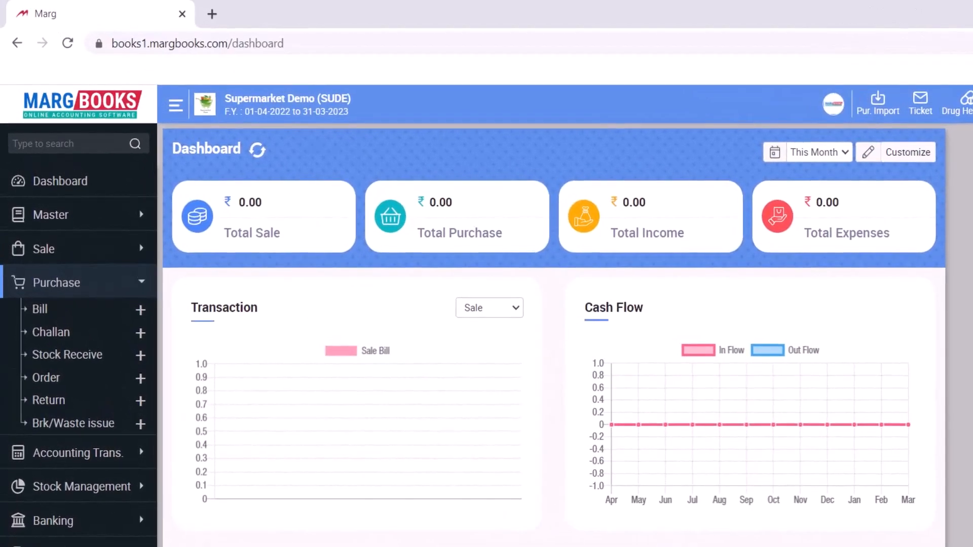
- Start a purchase bill for Ganesh Traders with invoice number 011 dated 01-08-2022
left_click(140, 310)
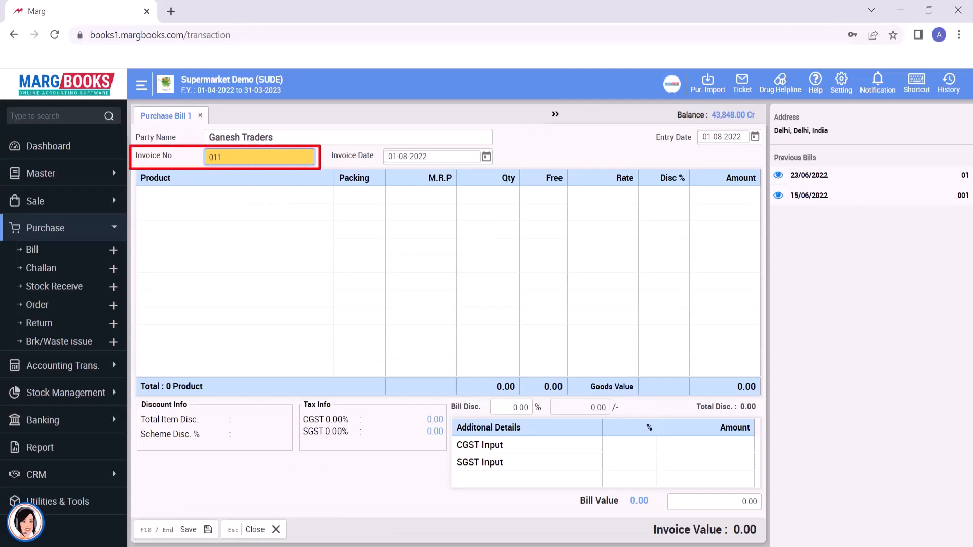
key("Return")
key("Return")
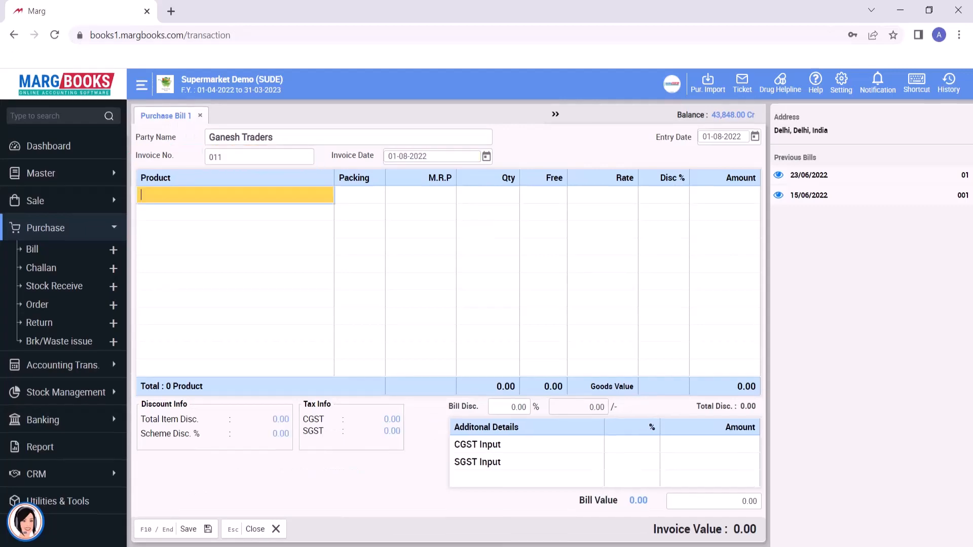
- Add 100%APPLE JUIC240M to the purchase bill with quantity 10, free 2, rate 10 and a 5% discount
key("Return")
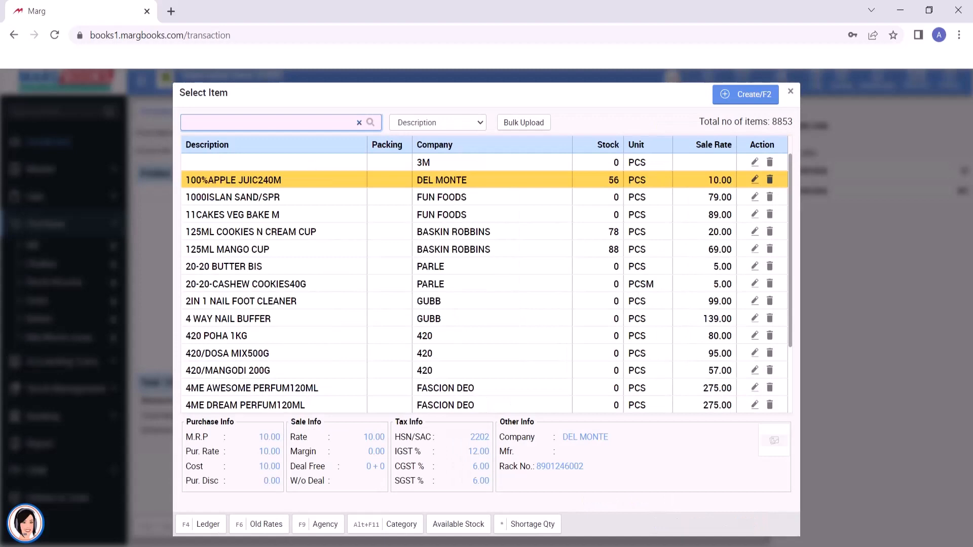
key("Return")
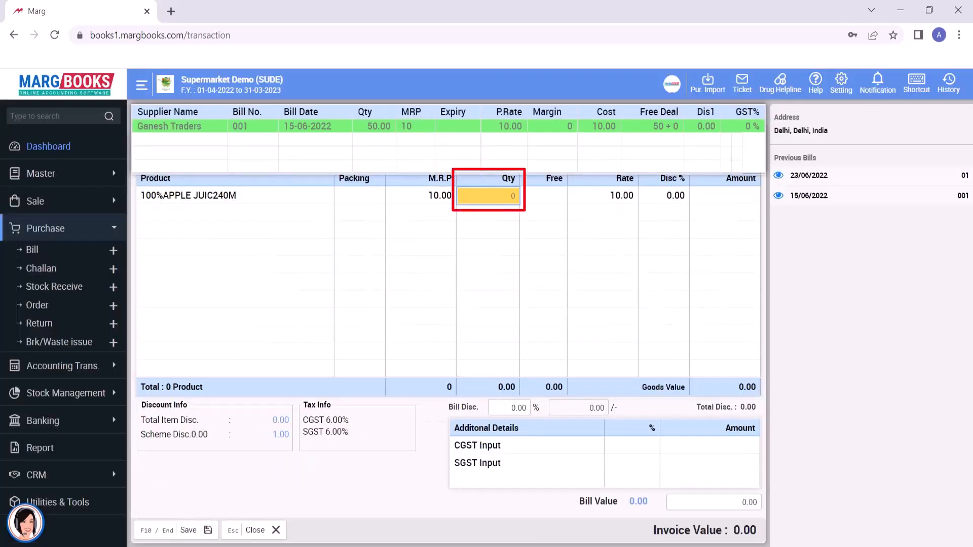
type("10")
key("Return")
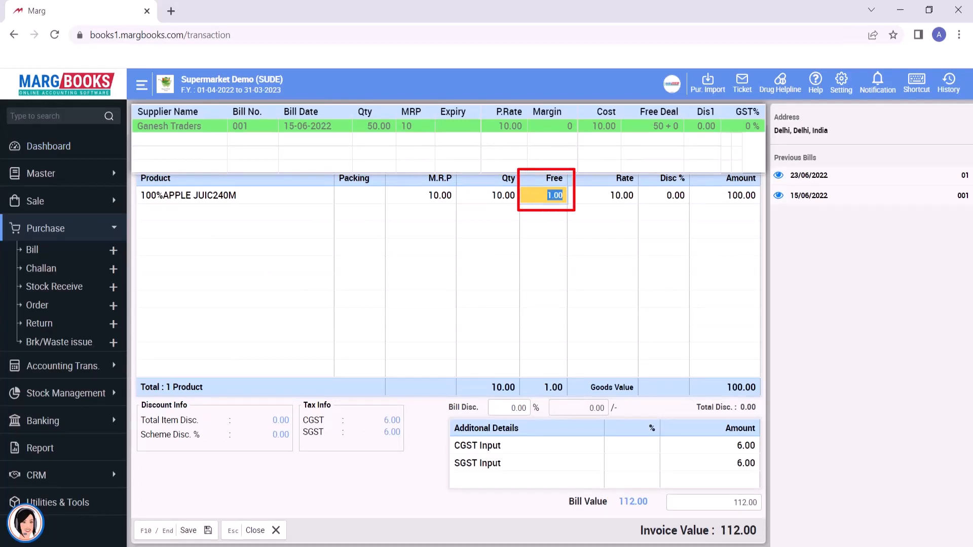
type("2")
key("Return")
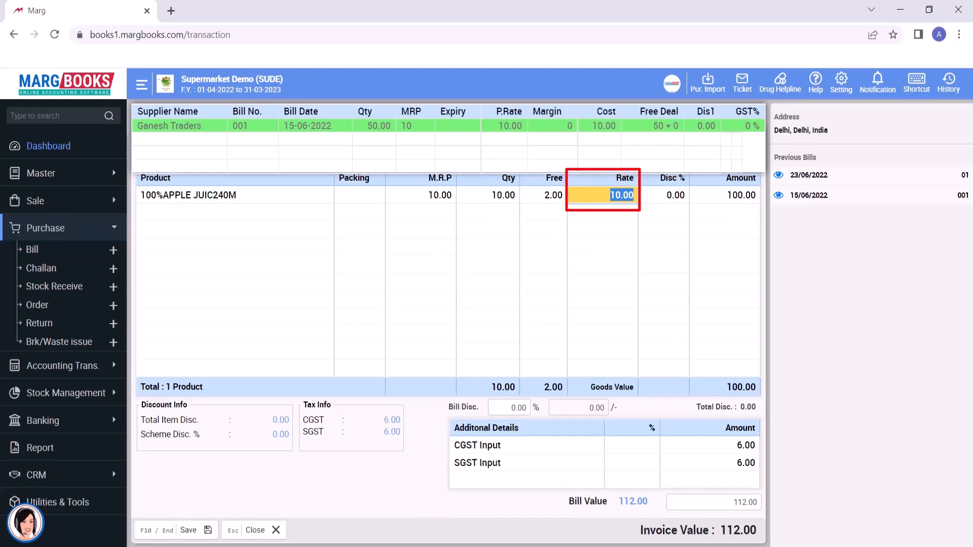
key("Return")
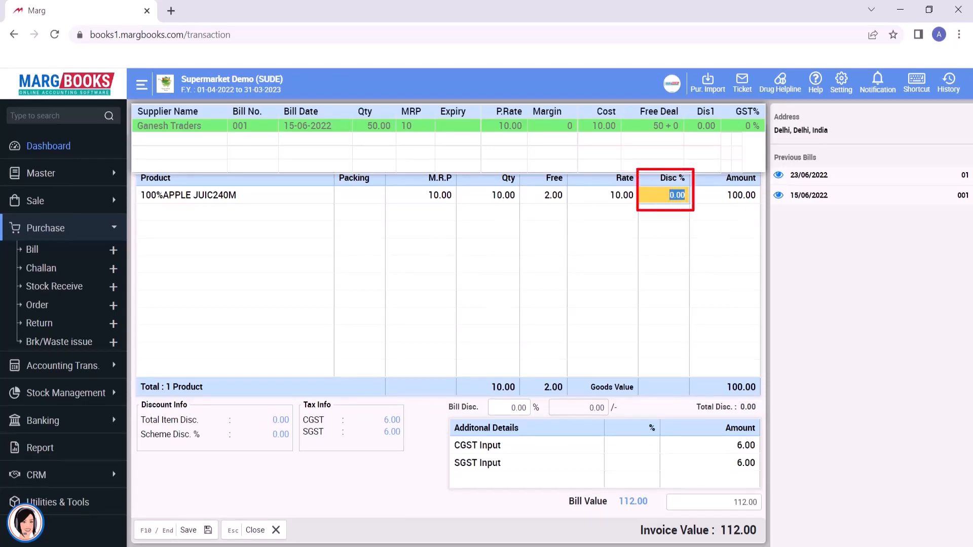
type("5")
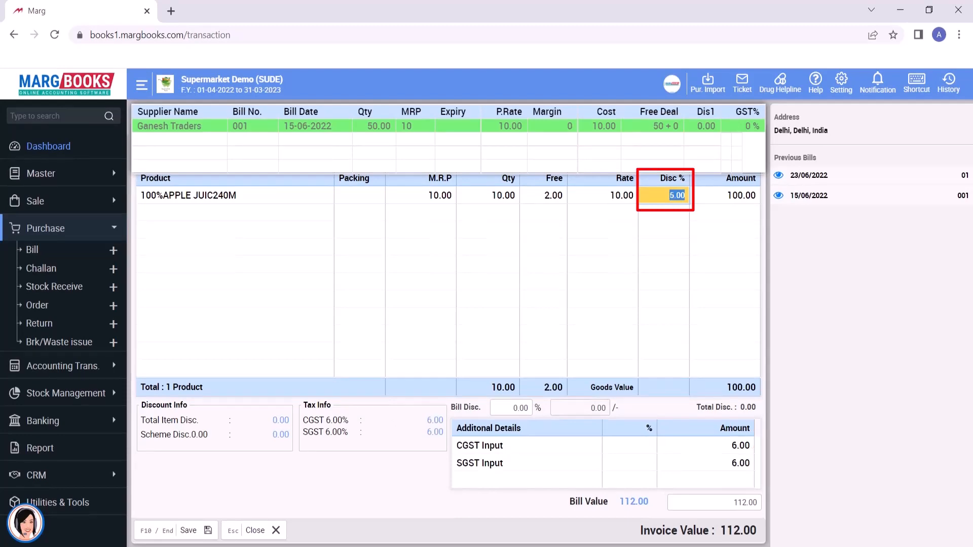
key("Return")
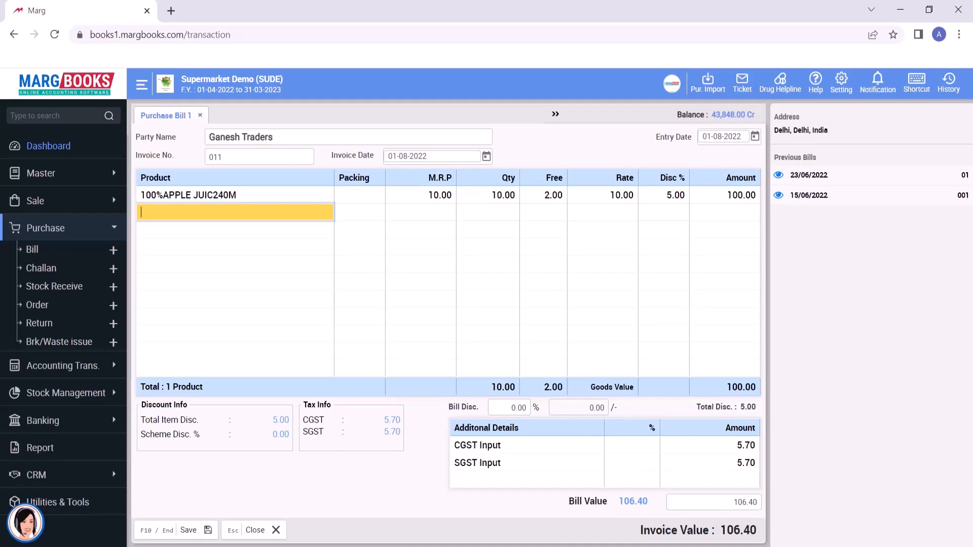
key("Return")
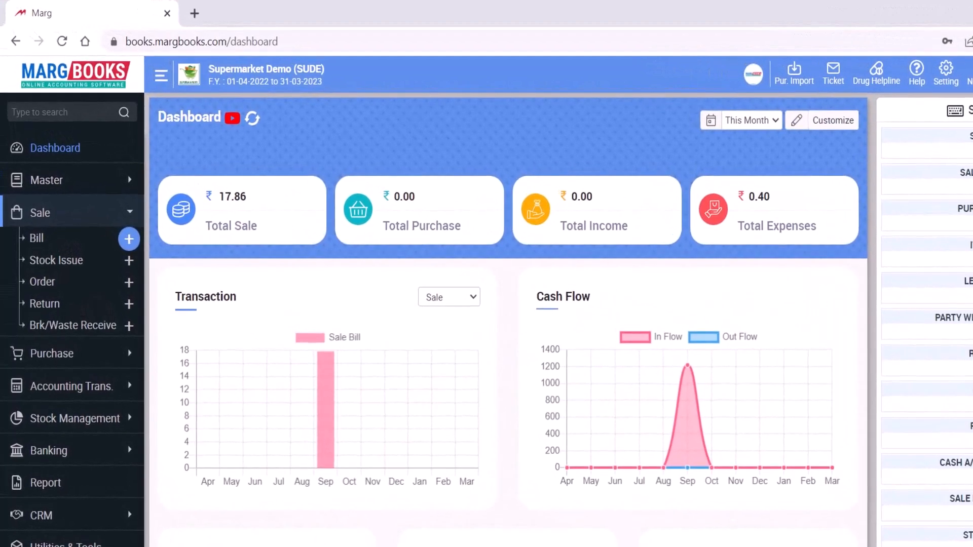
- Create and save a Gitanjali Agency sale bill with 2 100%APPLE JUIC240M, 10 125ML COOKIES N CREAM CUP and a 2% bill discount
left_click(129, 240)
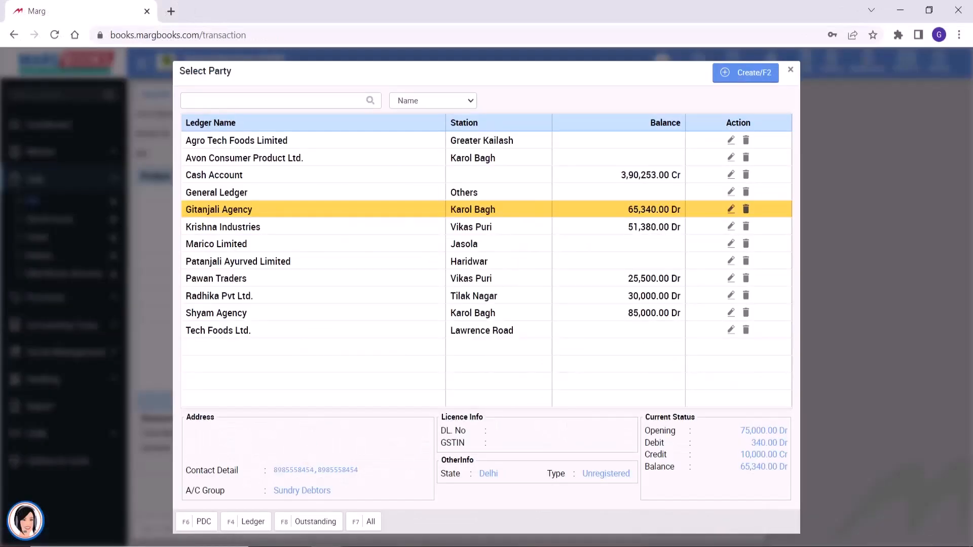
key("Return")
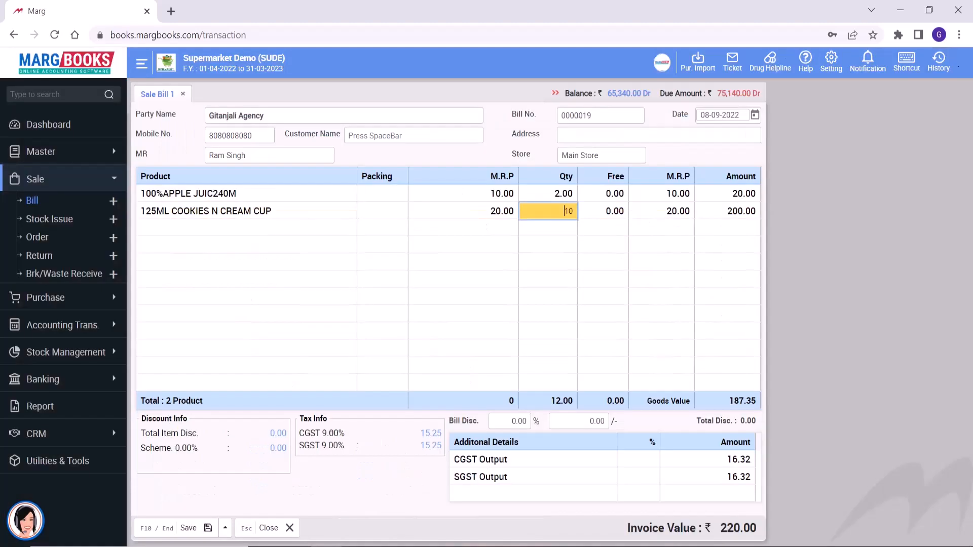
key("Return")
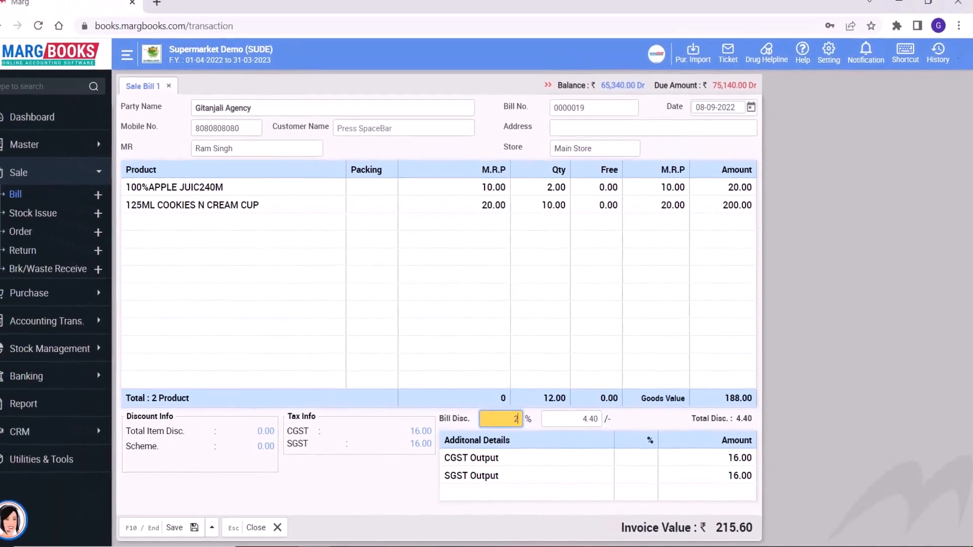
key("Return")
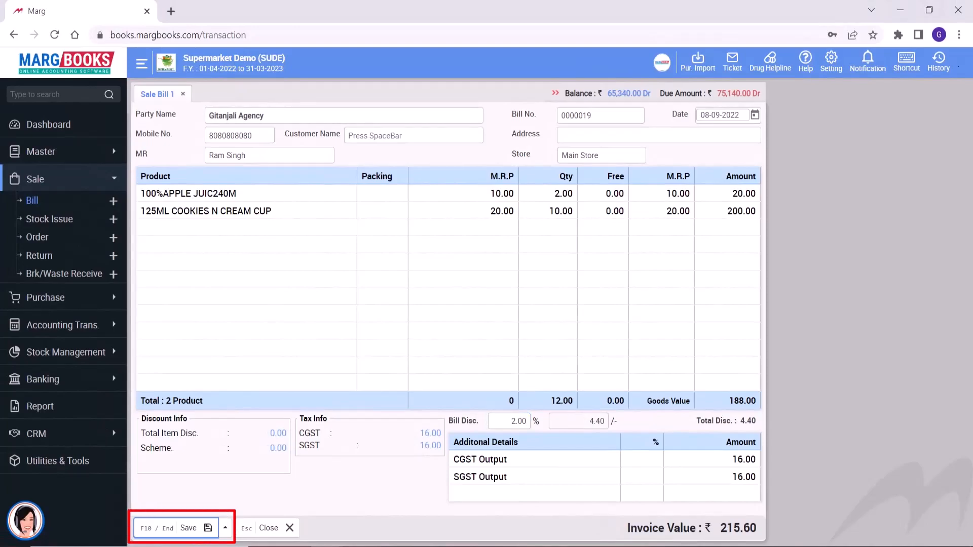
key("F10")
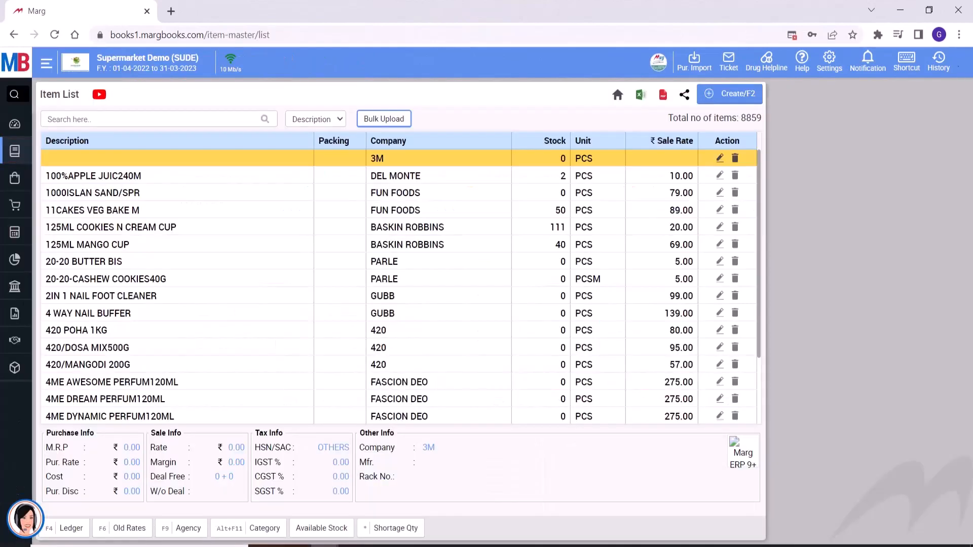
- Bulk upload the items from the Excel file Item list.xlsx into the item list
left_click(391, 122)
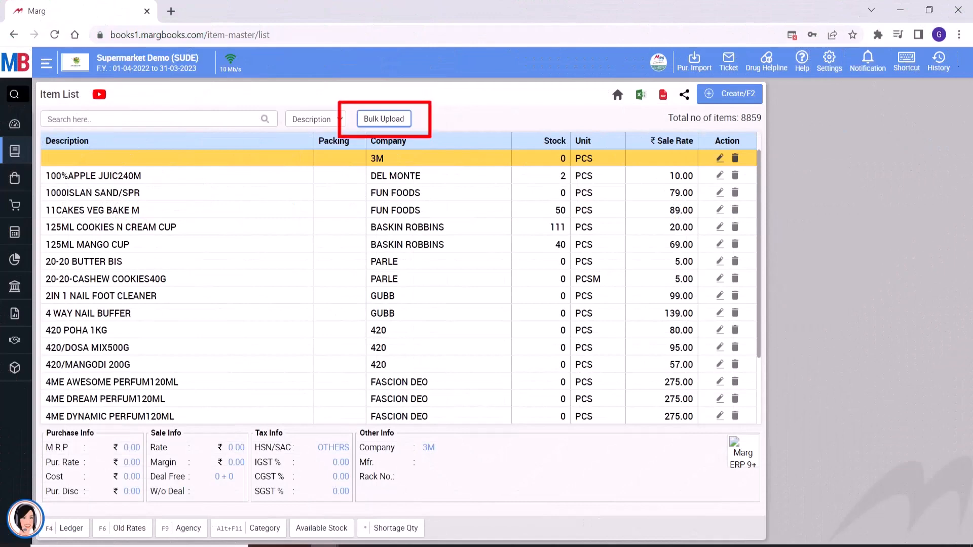
left_click(397, 123)
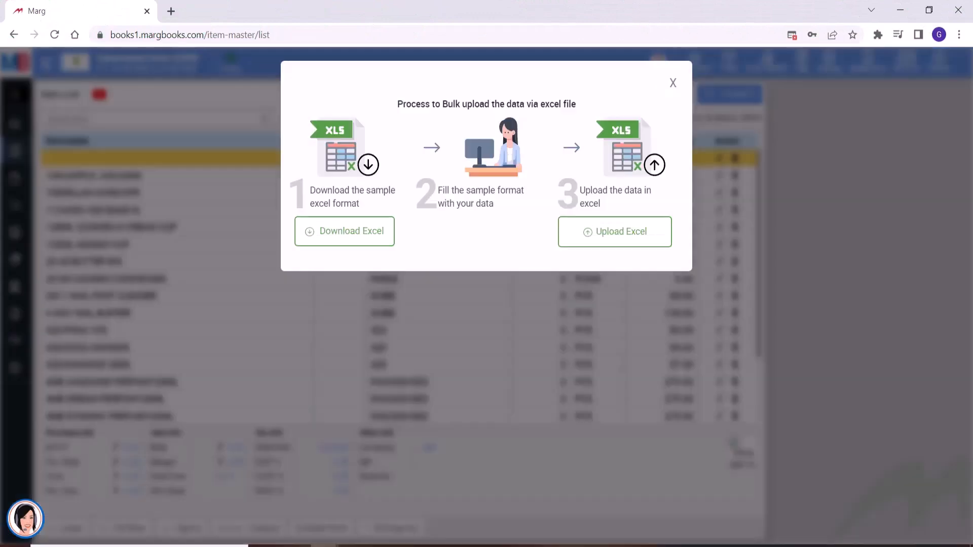
left_click(637, 239)
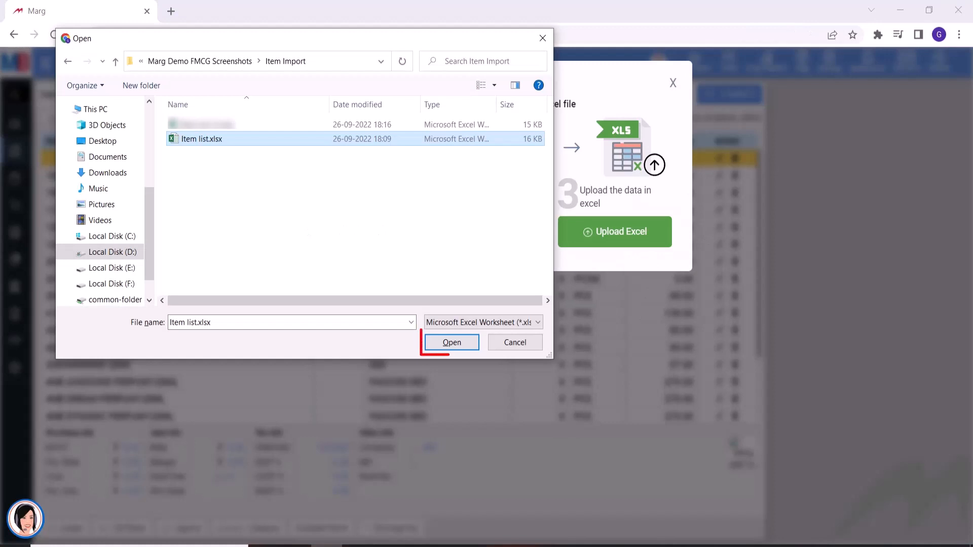
left_click(452, 342)
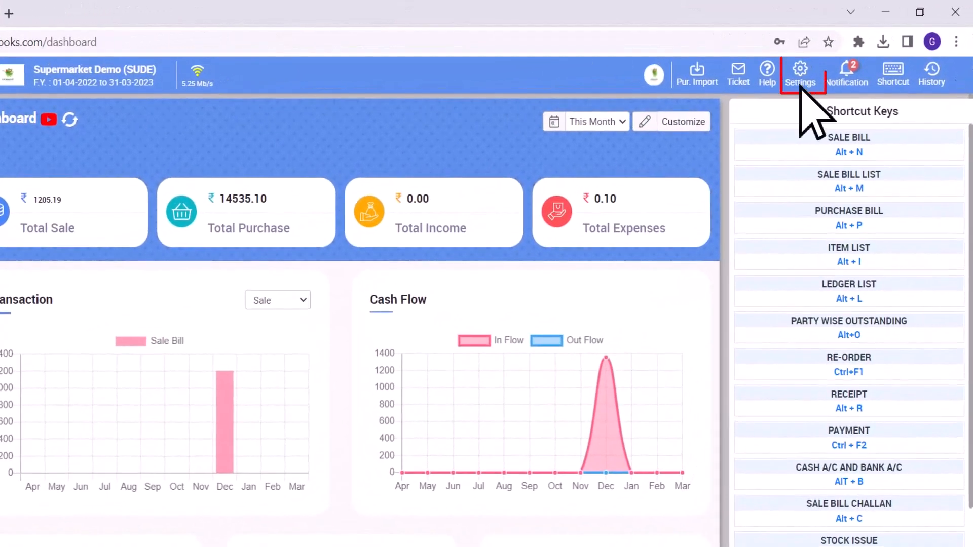
- Set Loyalty Management to Yes in the Control Room and return to the dashboard
left_click(820, 62)
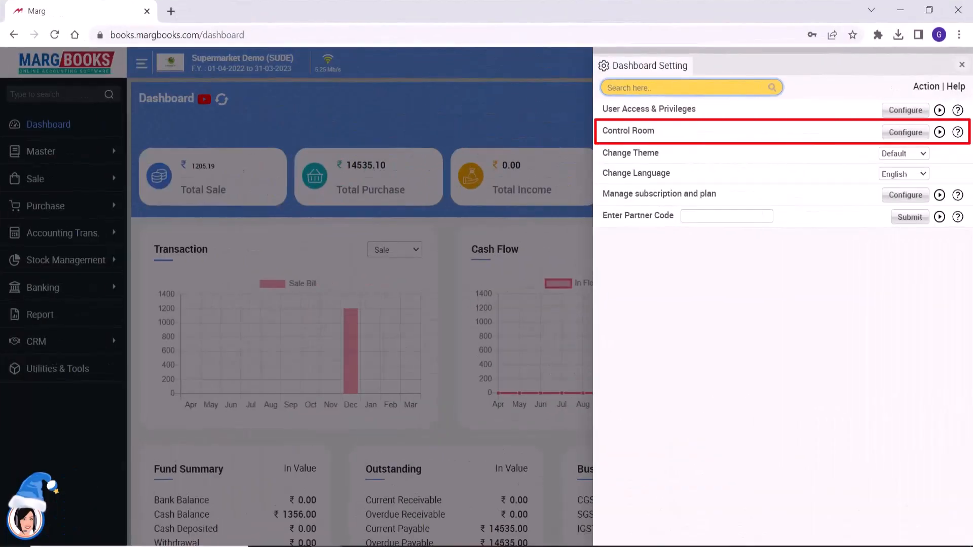
left_click(906, 133)
type("loy")
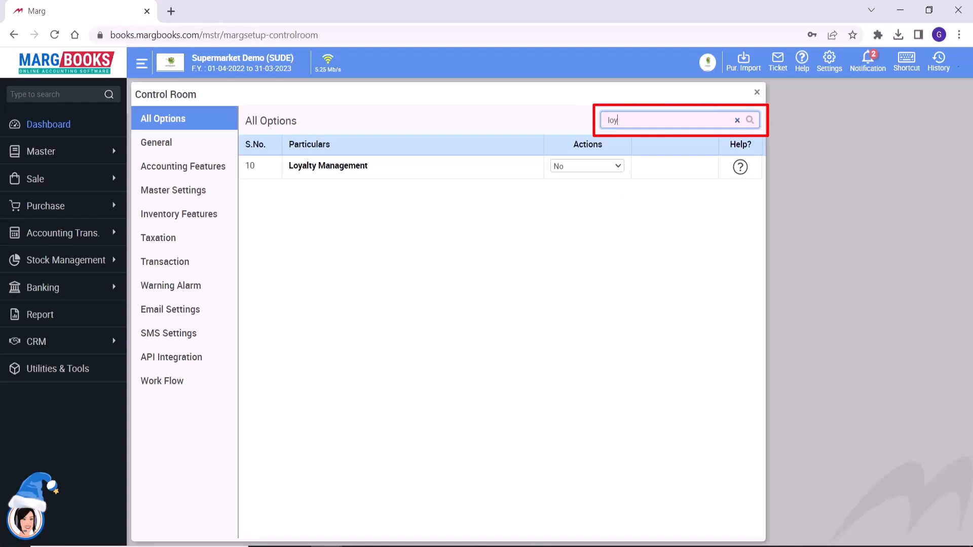
left_click(587, 166)
key("Down")
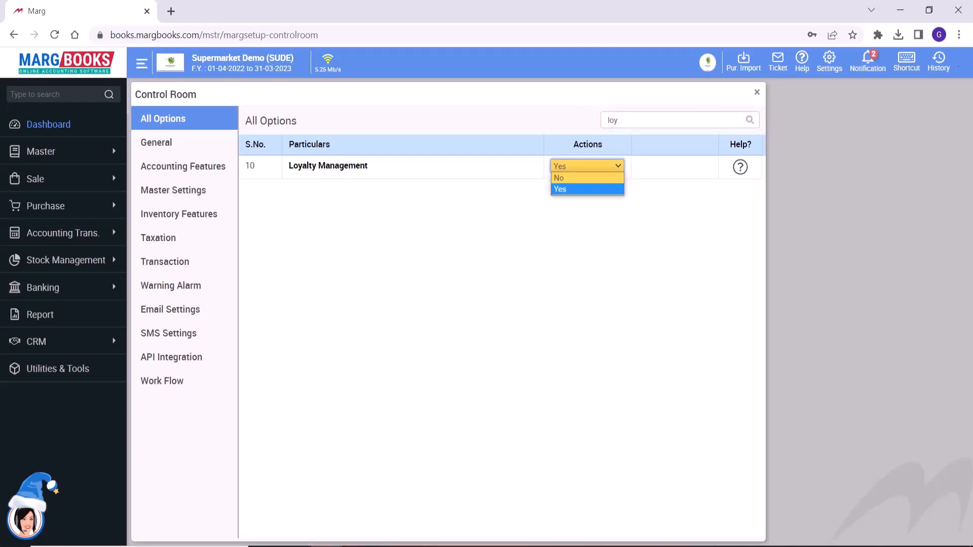
key("Escape")
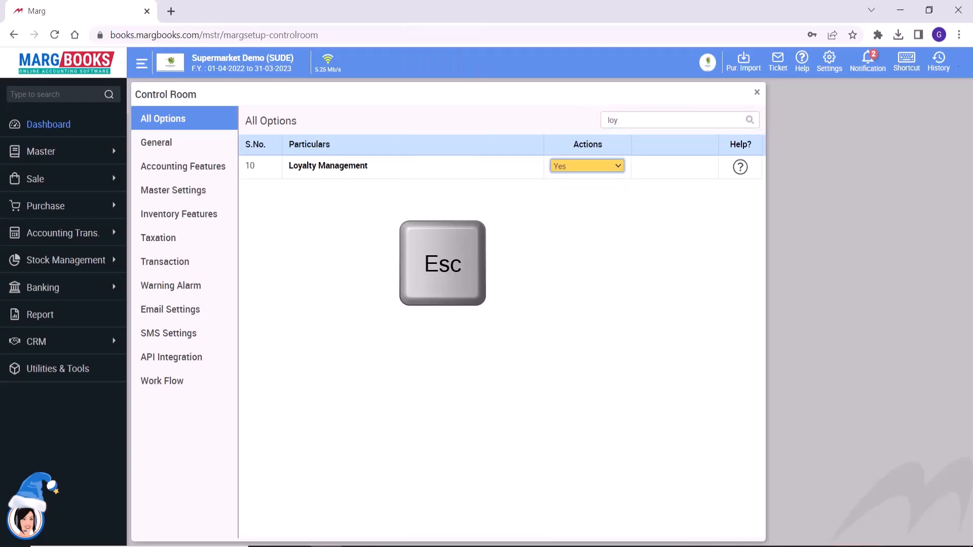
key("Escape")
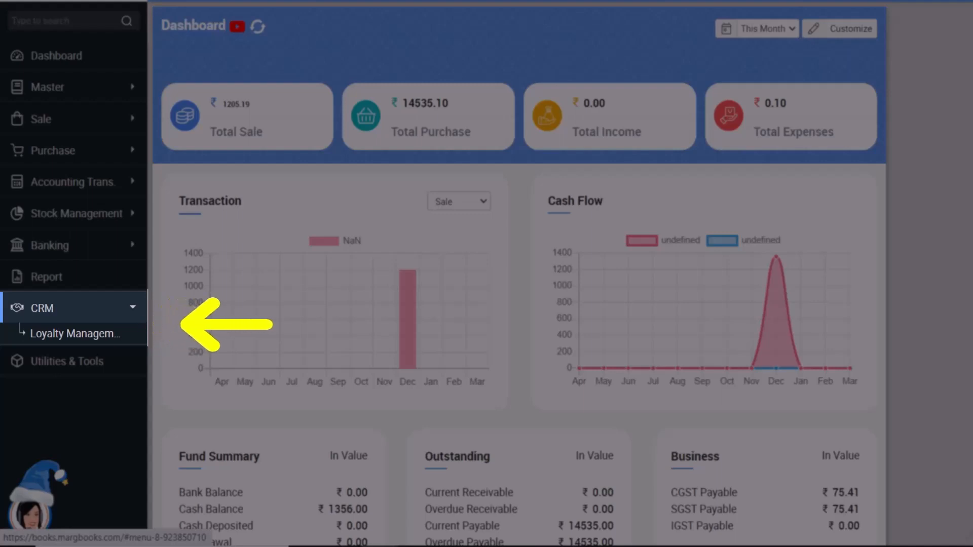
- In the loyalty setup, apply points on Bill Amount with a point redeem rate of 5 and Auto point round off
left_click(74, 339)
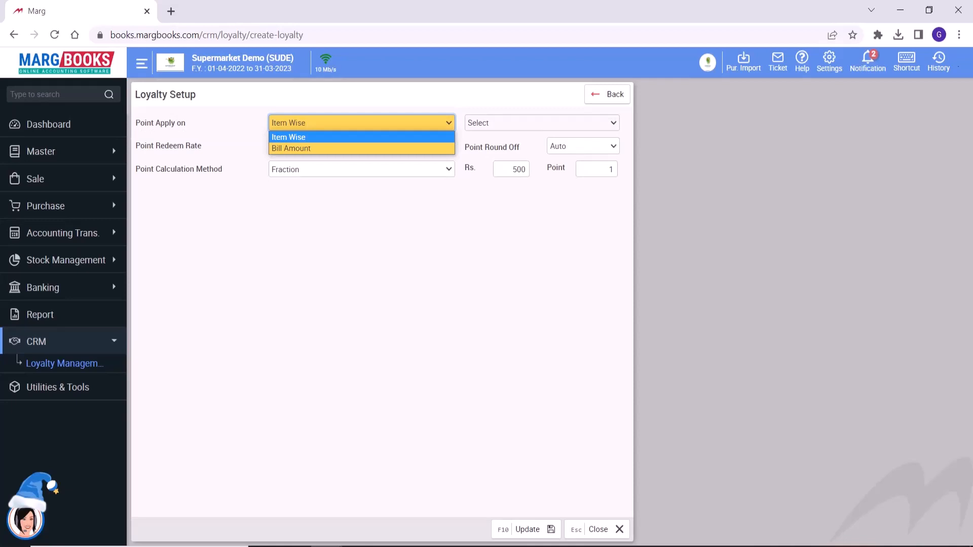
key("Down")
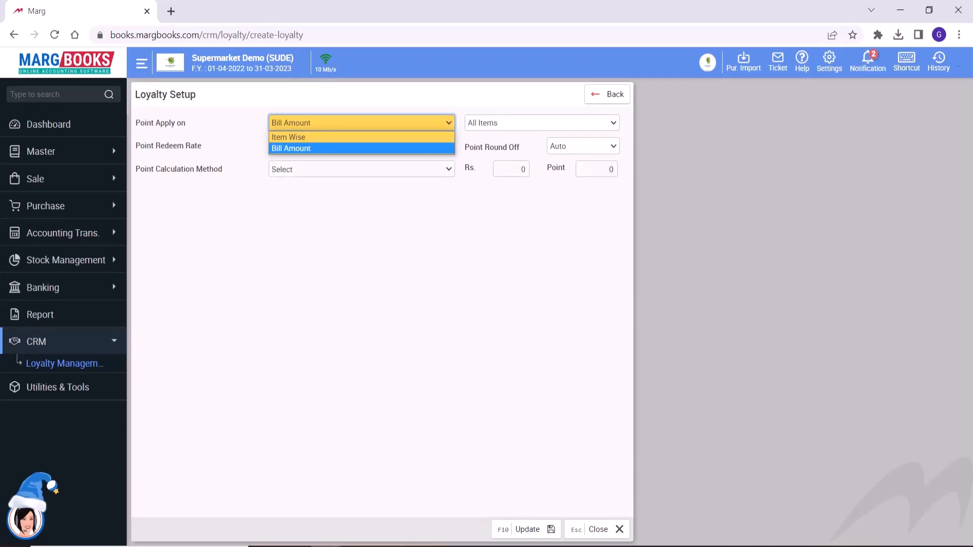
key("Up")
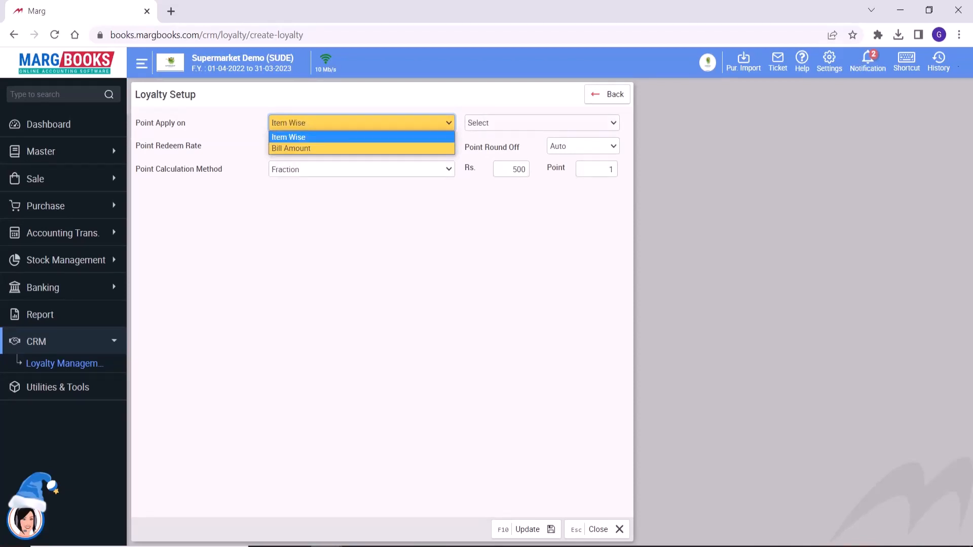
key("Return")
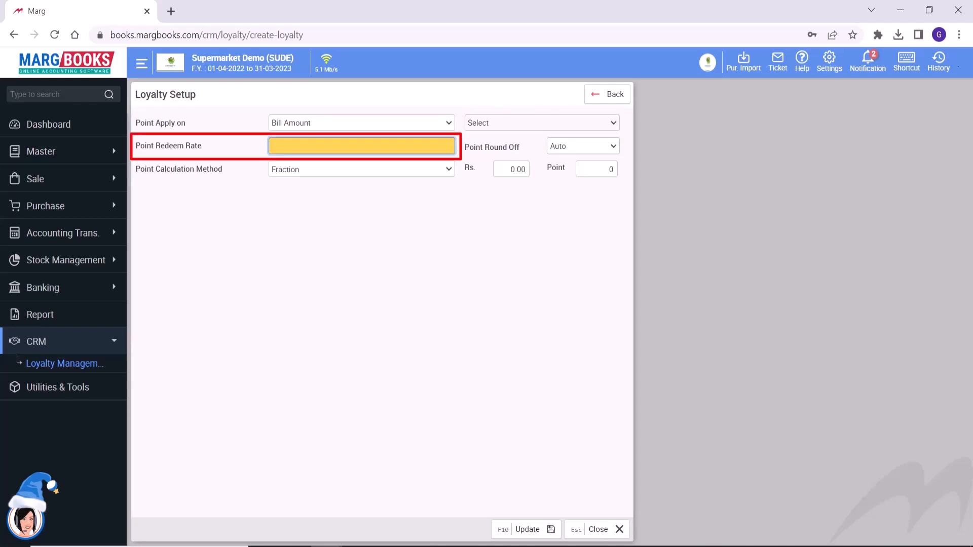
type("5")
left_click(583, 146)
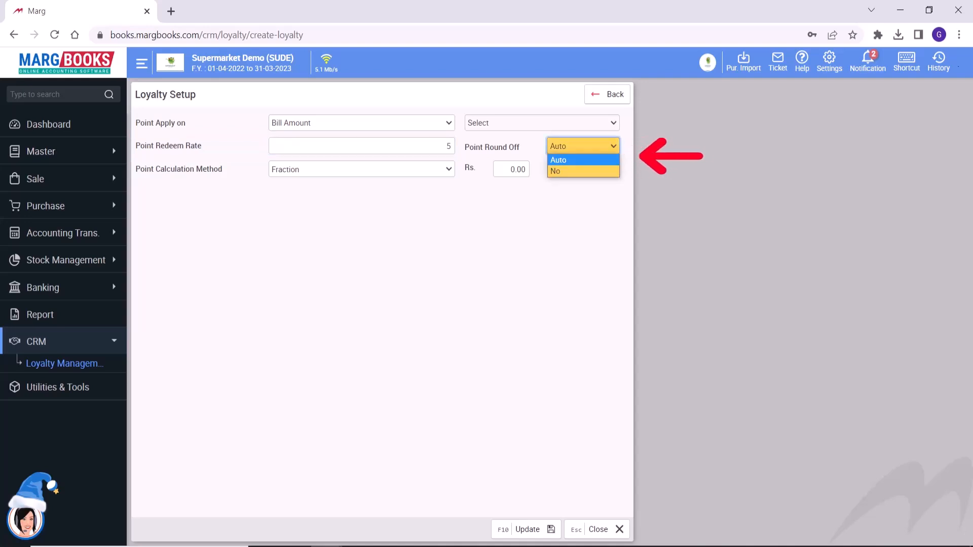
key("Down")
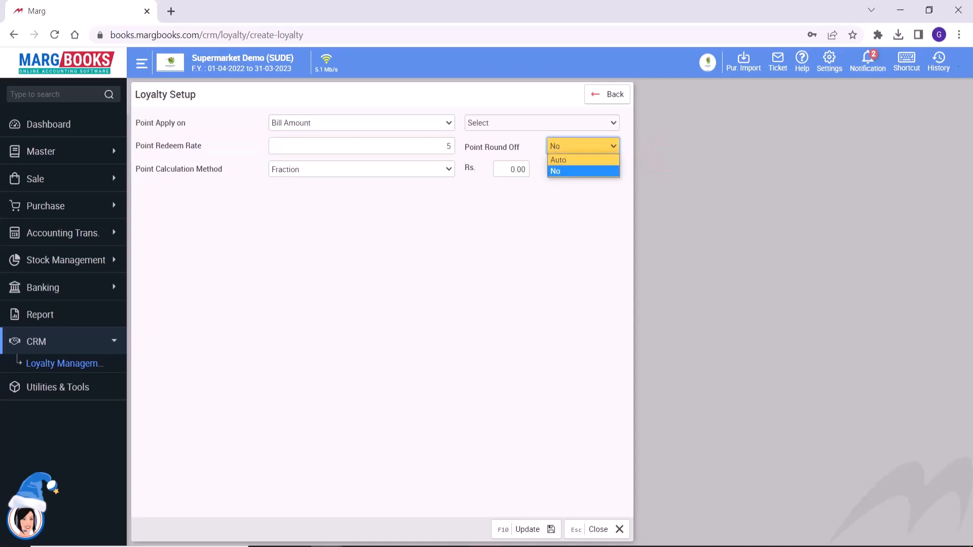
key("Up")
key("Return")
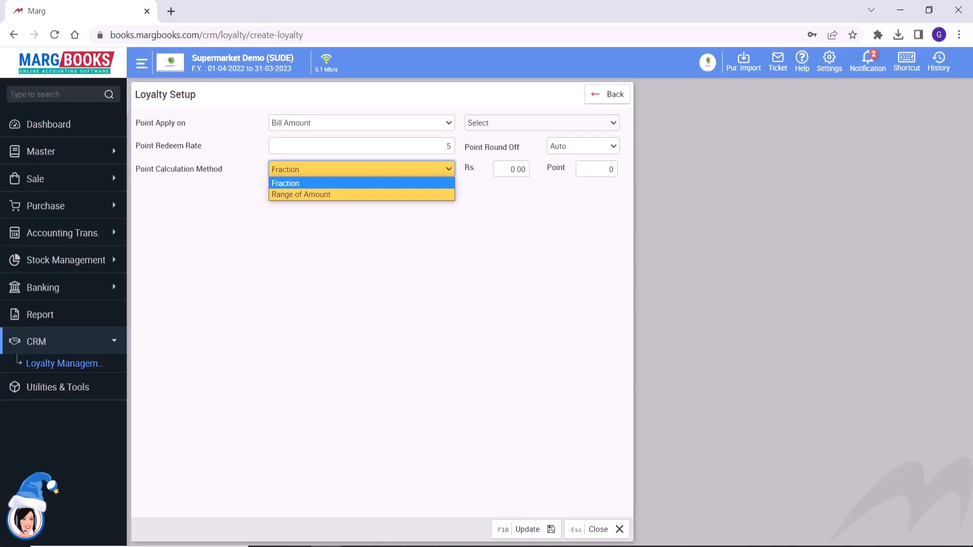
- Enter Rs. 500 and 1 point under the Fraction calculation method, and switch the point calculation method to Range of Amount
key("Return")
type("500")
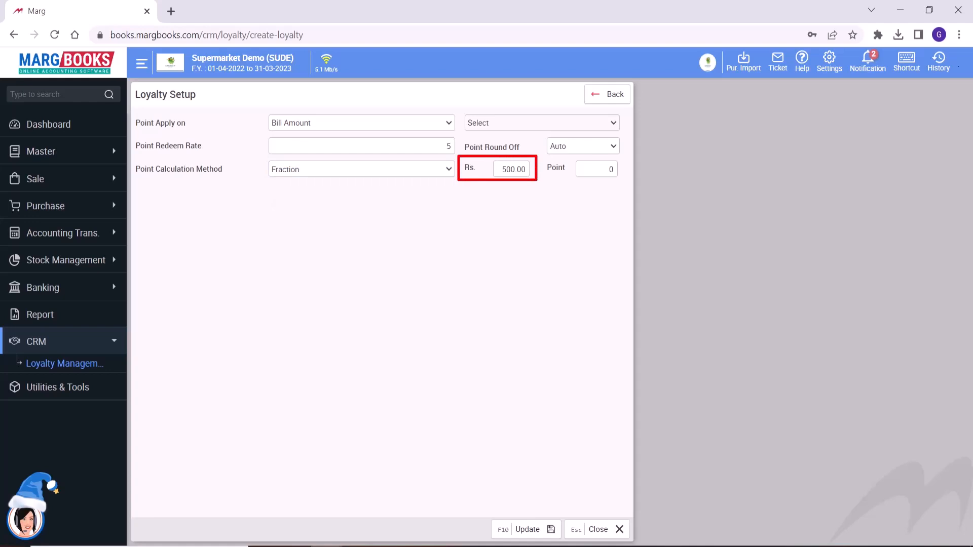
key("Return")
type("1")
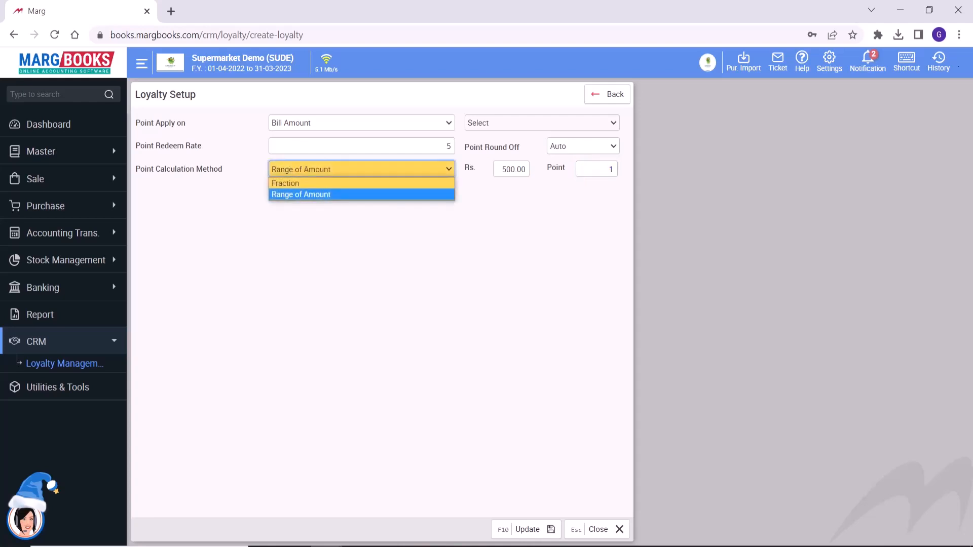
key("Return")
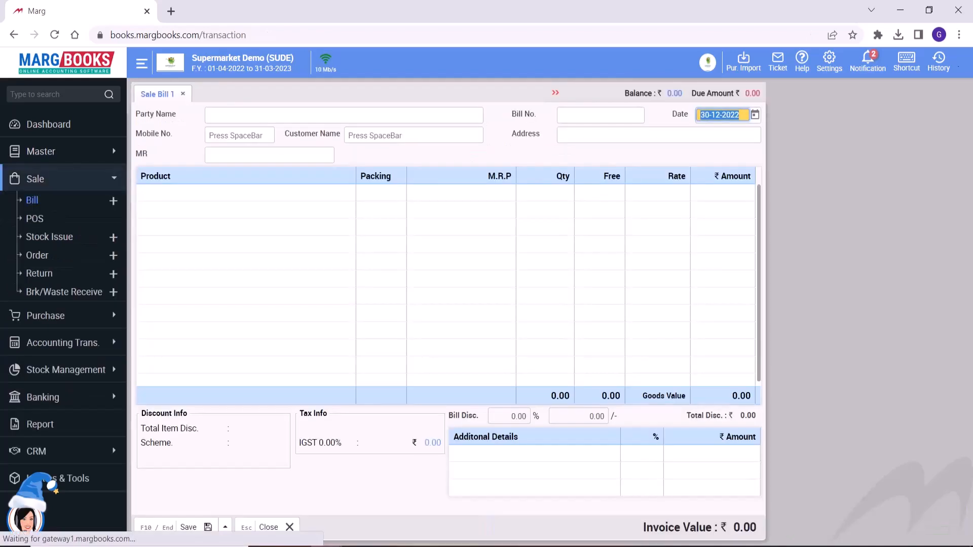
- Create and save a Cash Account sale bill dated 31-12-2022 for 40 125ML COOKIES N CREAM CUP, with the customer's mobile number, name and address
key("Return")
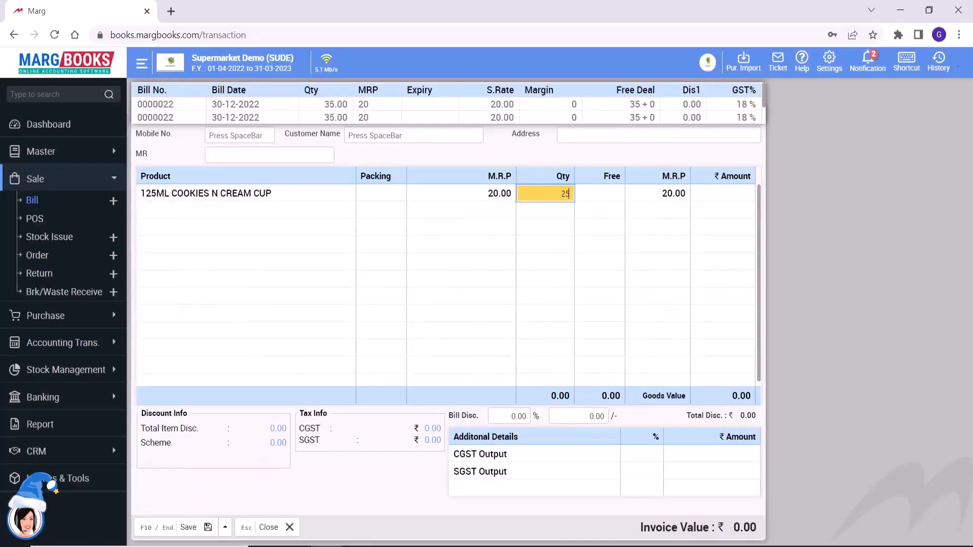
key("Return")
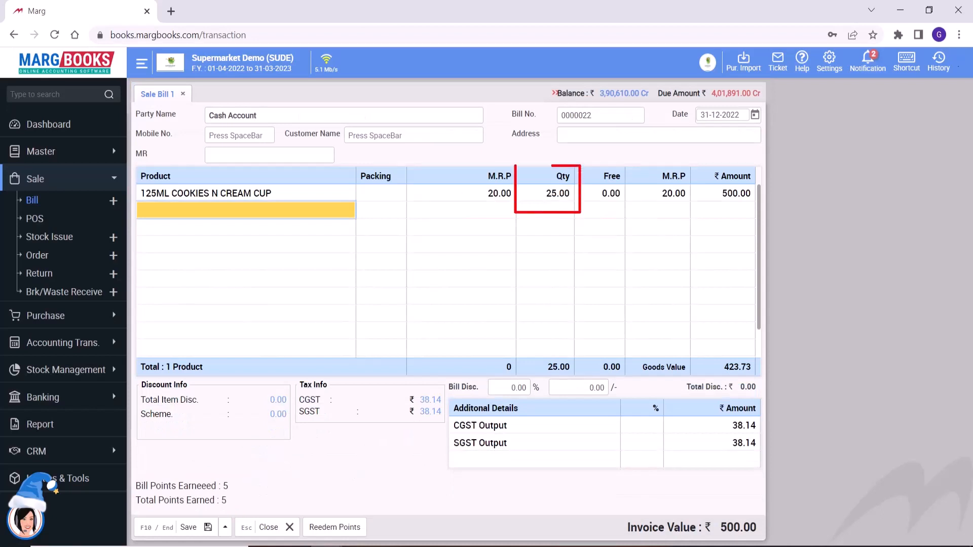
type("40")
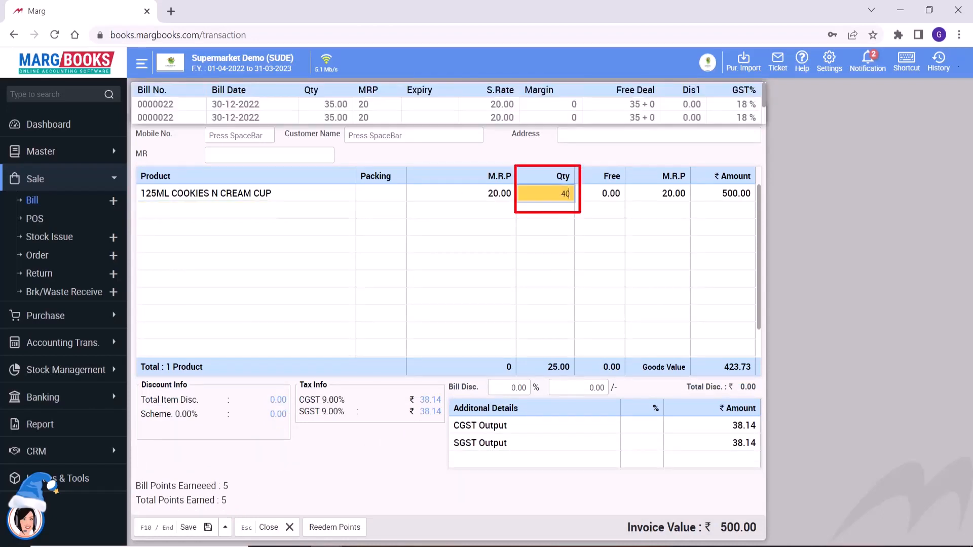
key("Return")
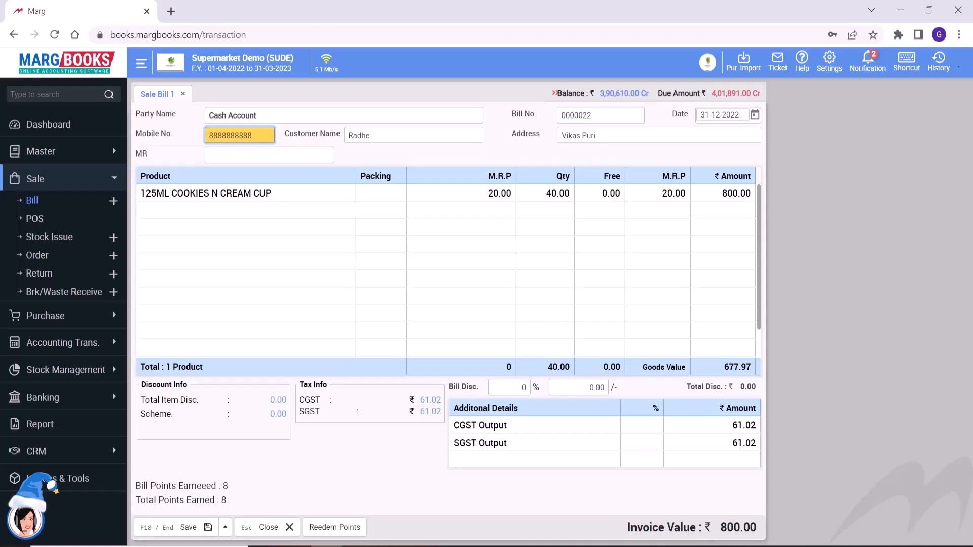
key("F10")
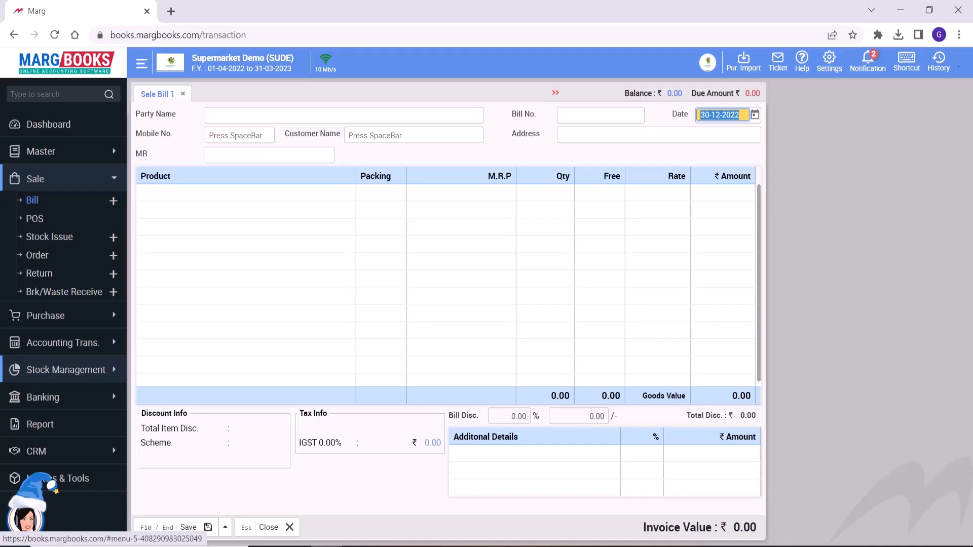
- Start another Cash Account sale bill dated 31-12-2022 with 30 11CAKES VEG BAKE M and the same customer's details
key("Return")
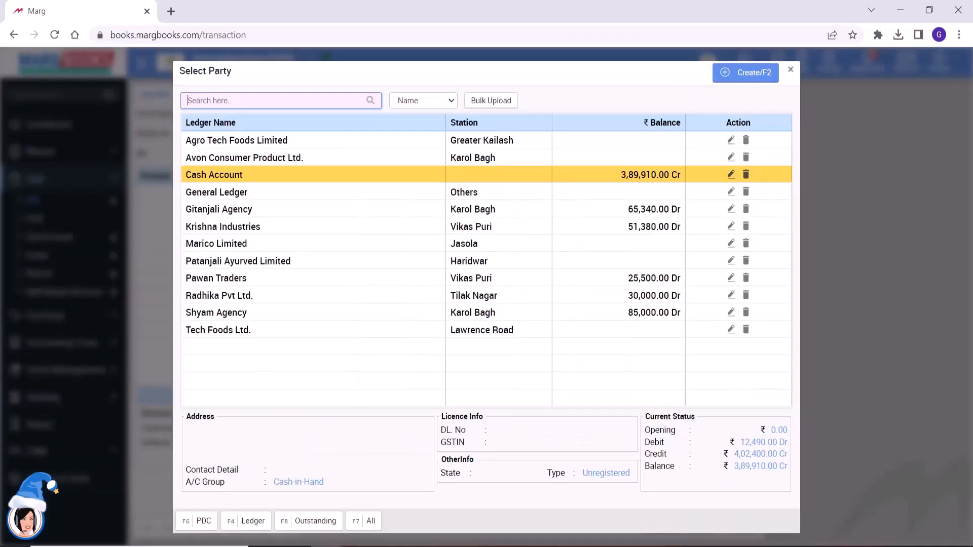
key("Return")
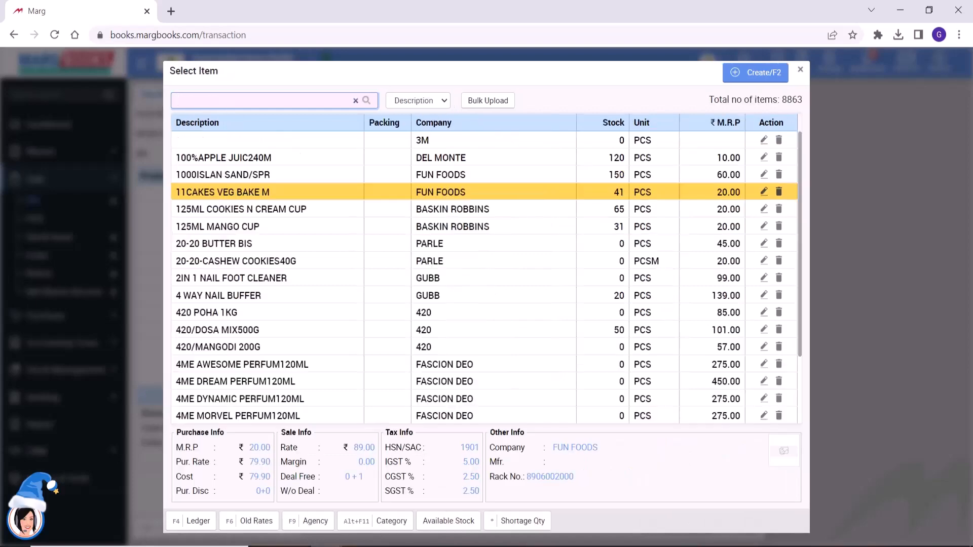
key("Return")
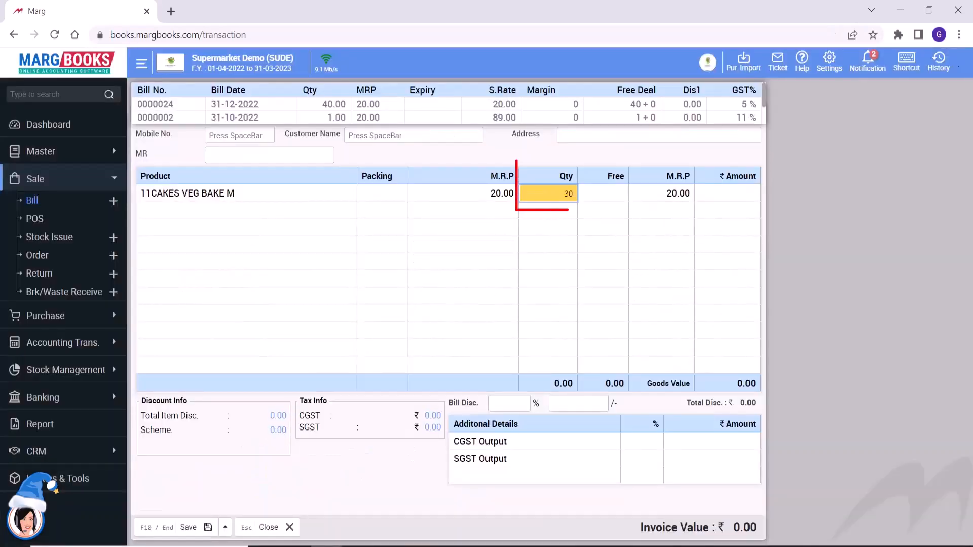
key("Return")
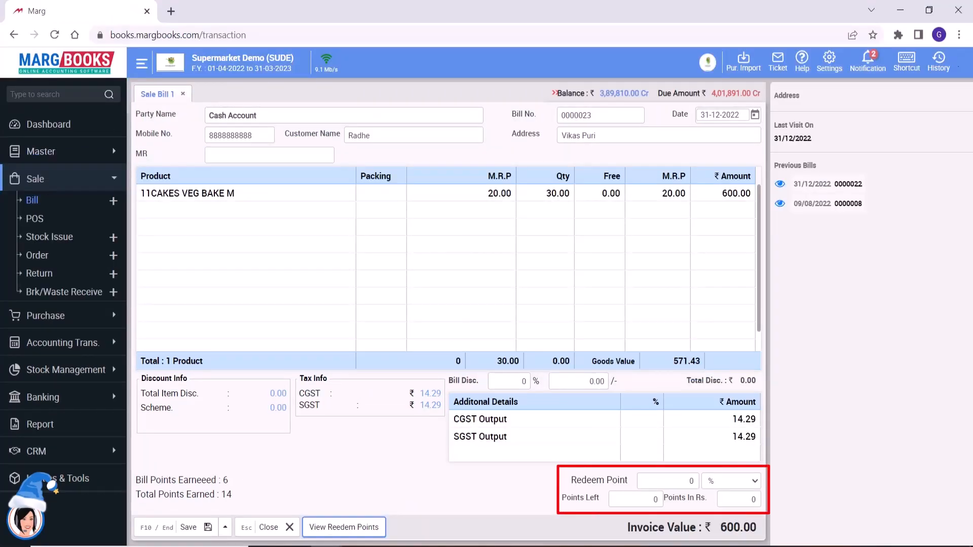
- Redeem 5 loyalty points by No. on the 11CAKES VEG BAKE M sale bill, and save the bill
left_click(732, 481)
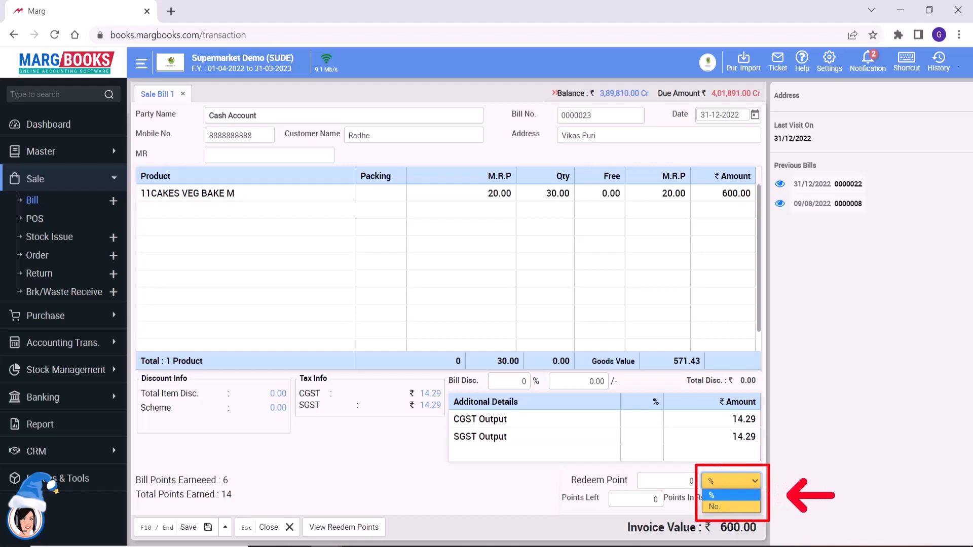
key("Down")
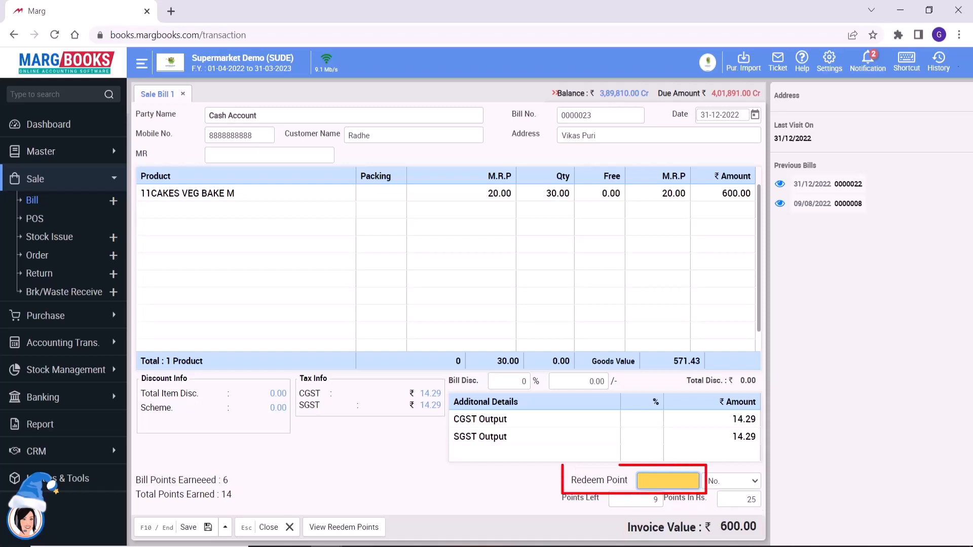
type("5")
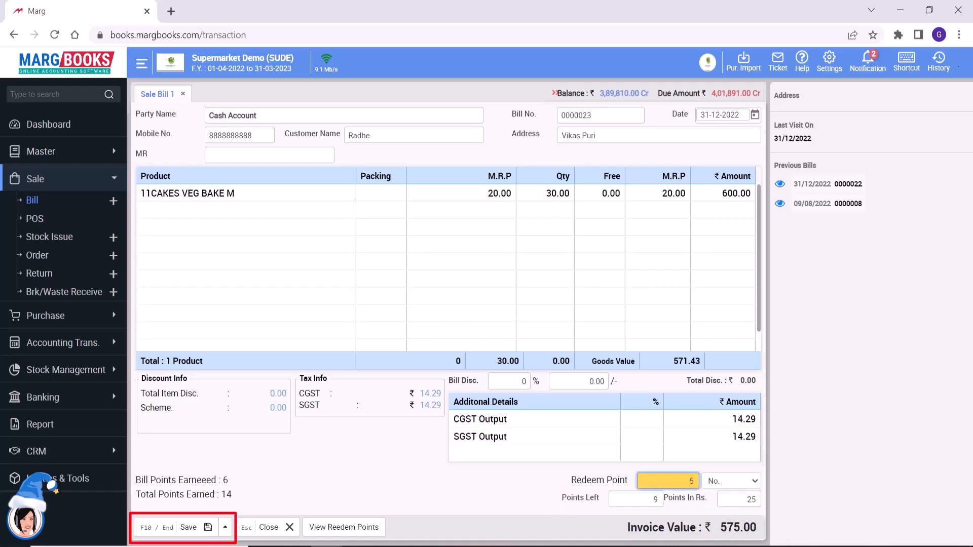
key("F10")
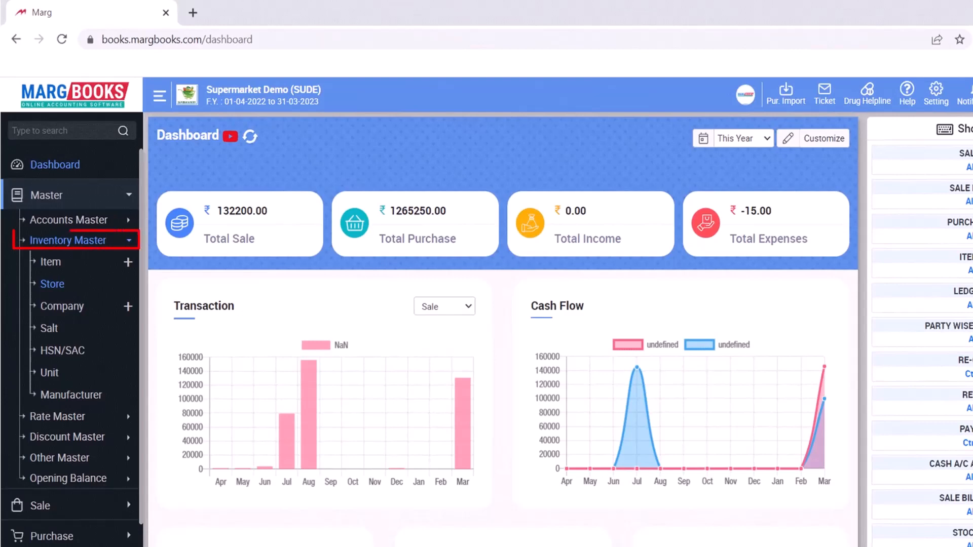
- Create a store named Vikas Puri in the store master, fill in its address, and save it
left_click(77, 286)
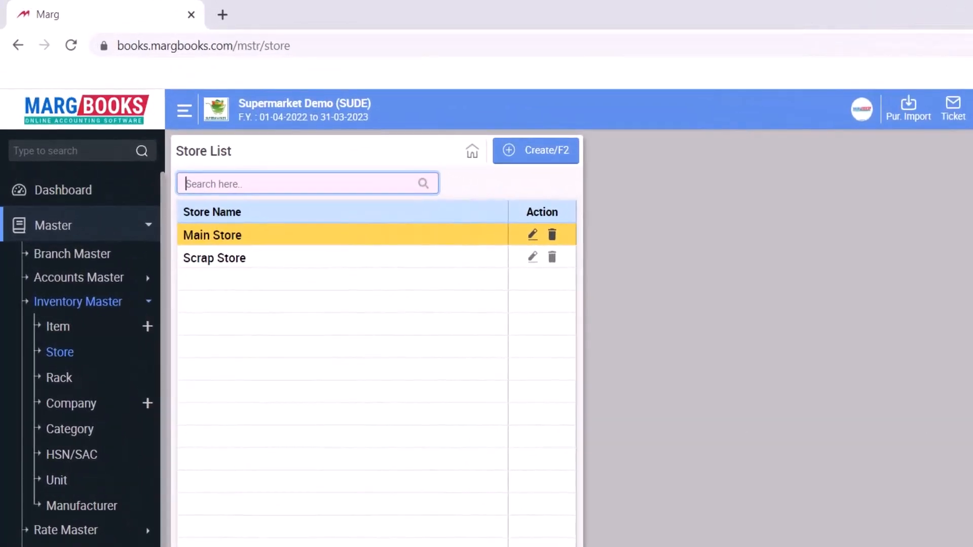
left_click(534, 159)
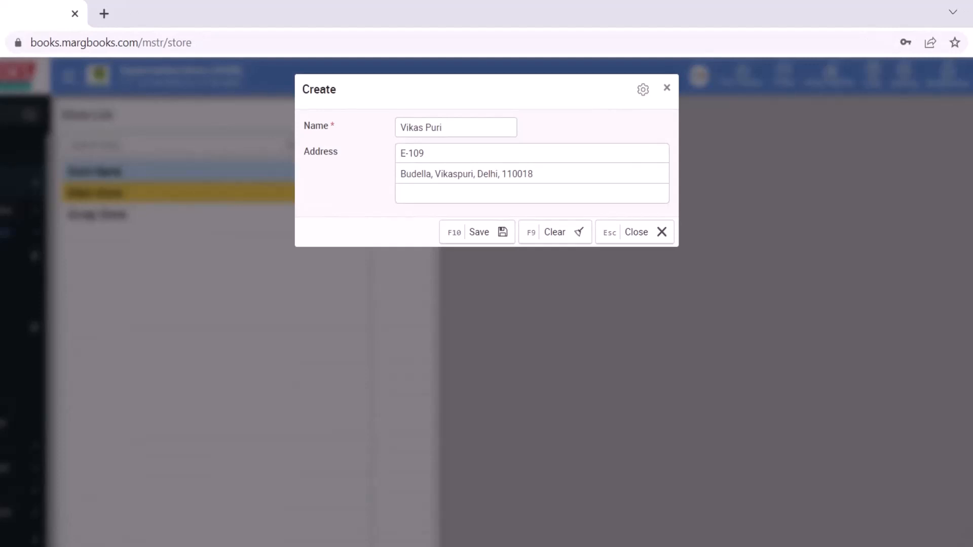
left_click(482, 234)
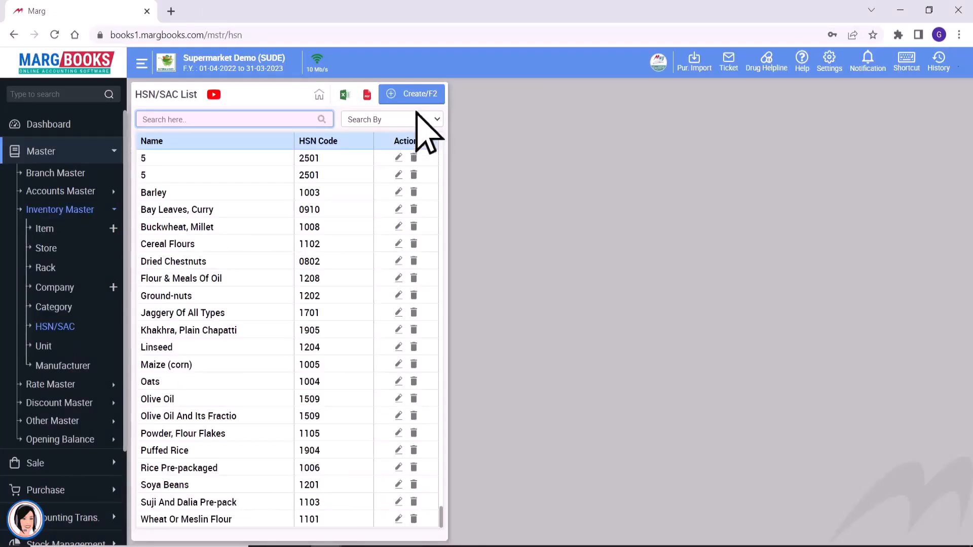
- Create HSN/SAC code 1902 named Seviyan (vermicelli), and save a unit named Kilograms with UQC KGS-KILOGRAMS
left_click(411, 93)
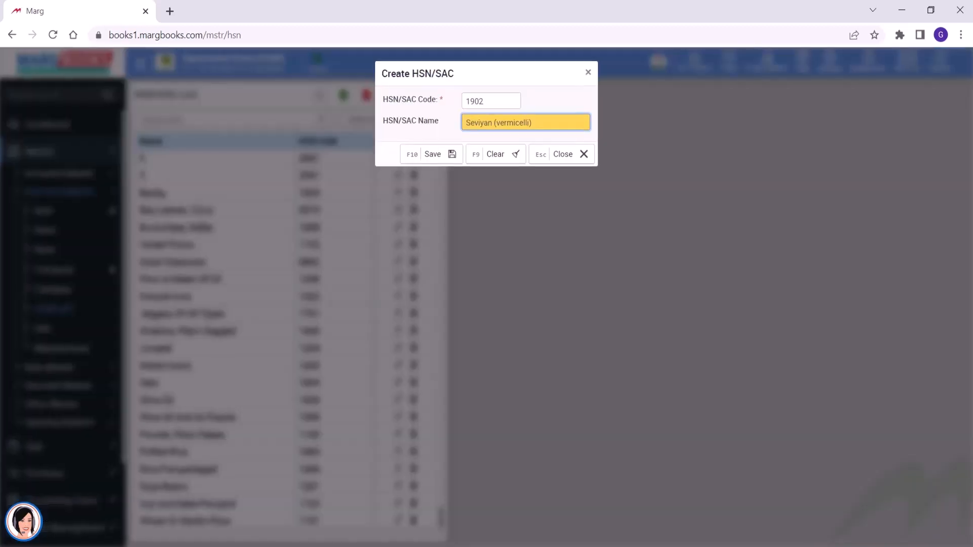
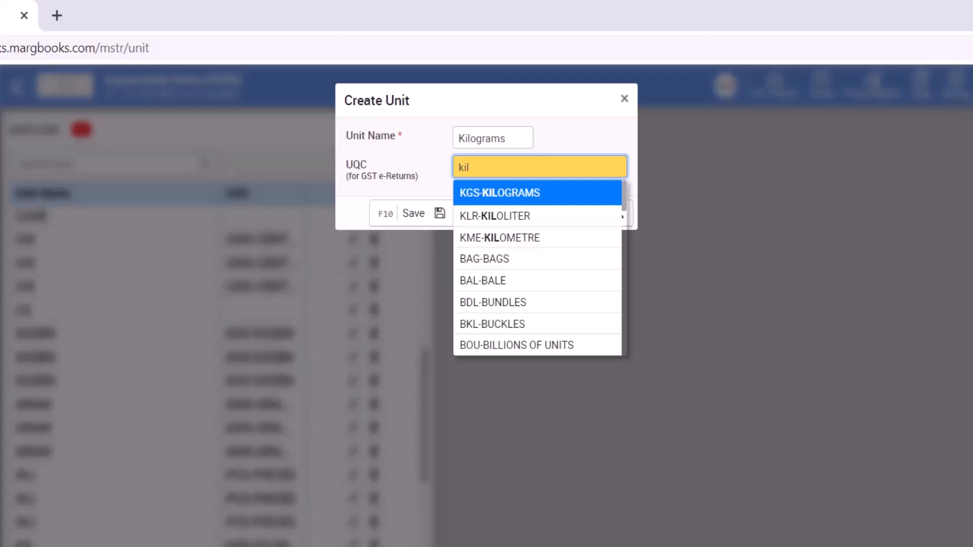
key("Return")
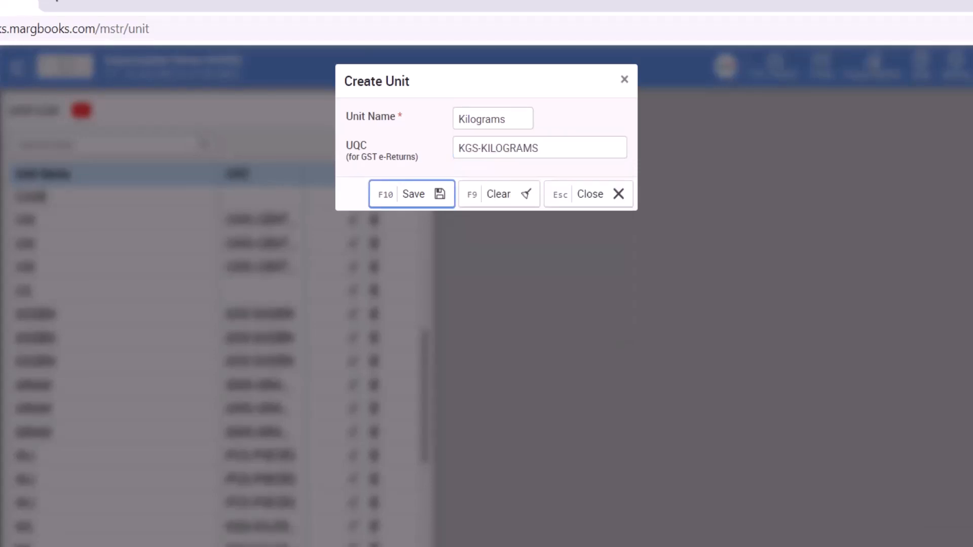
left_click(413, 216)
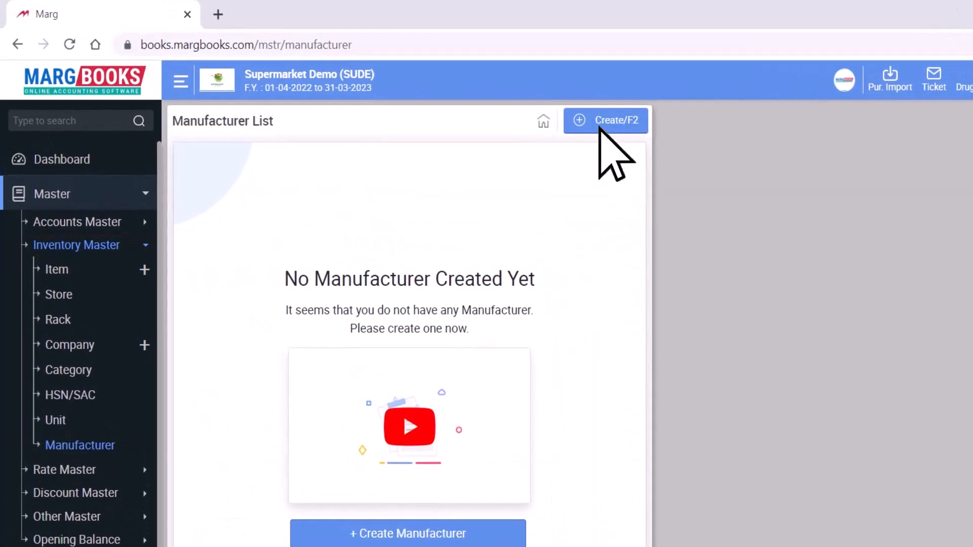
left_click(620, 133)
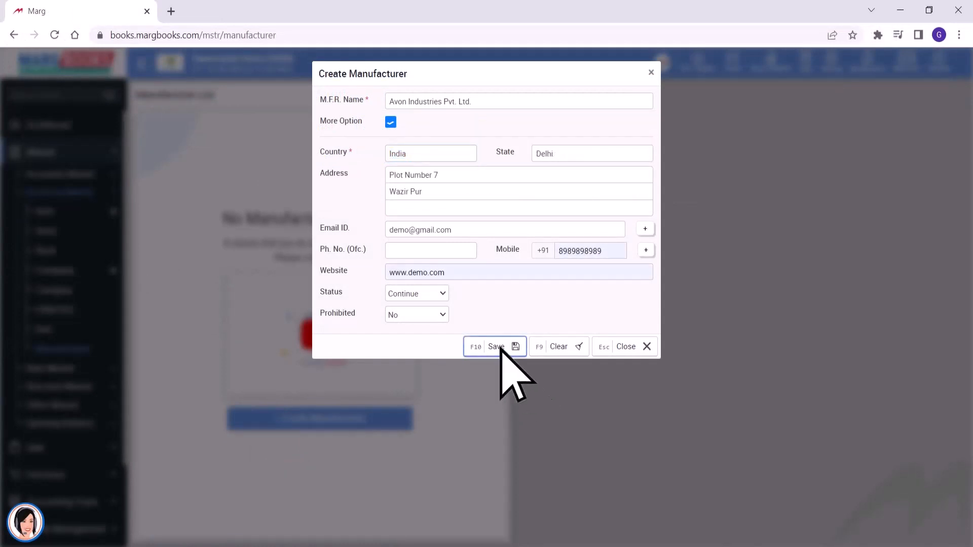
key("F10")
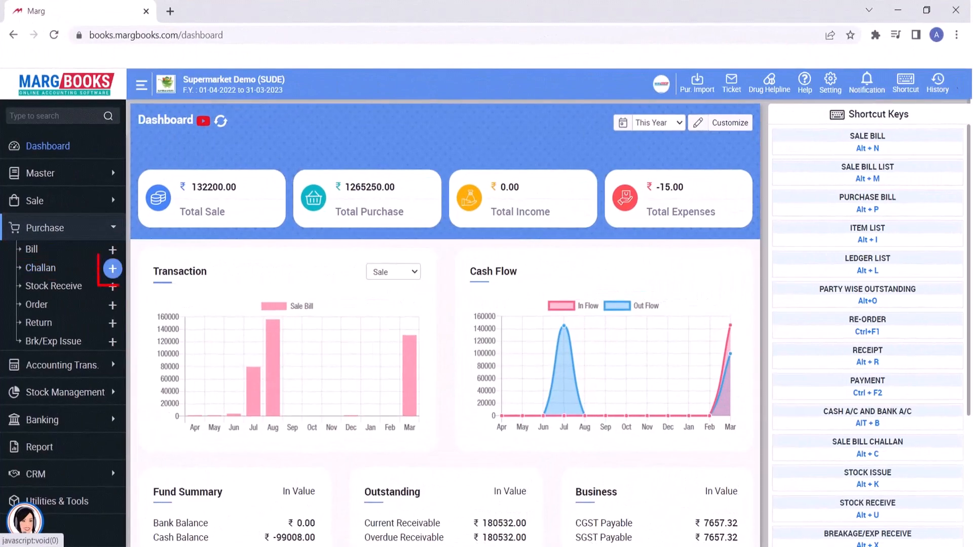
- Save Ganesh Traders purchase bill 02 with all pending items of challan 01, and a purchase return debit note for the same three products
left_click(113, 269)
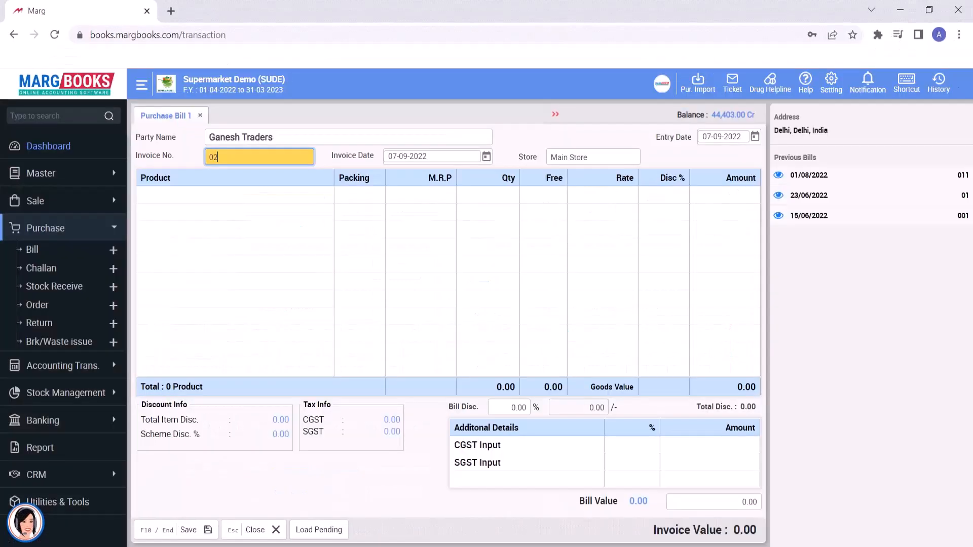
key("Return")
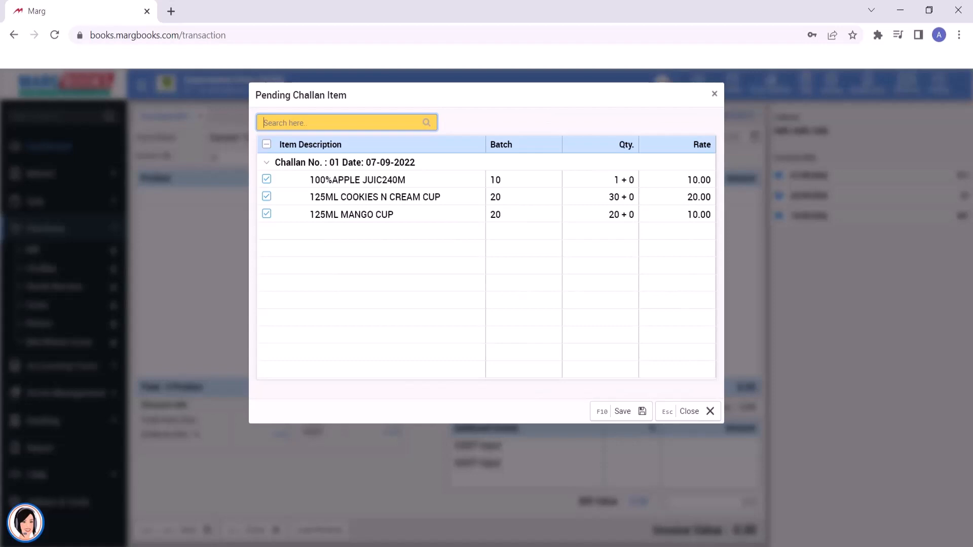
key("F10")
key("F10")
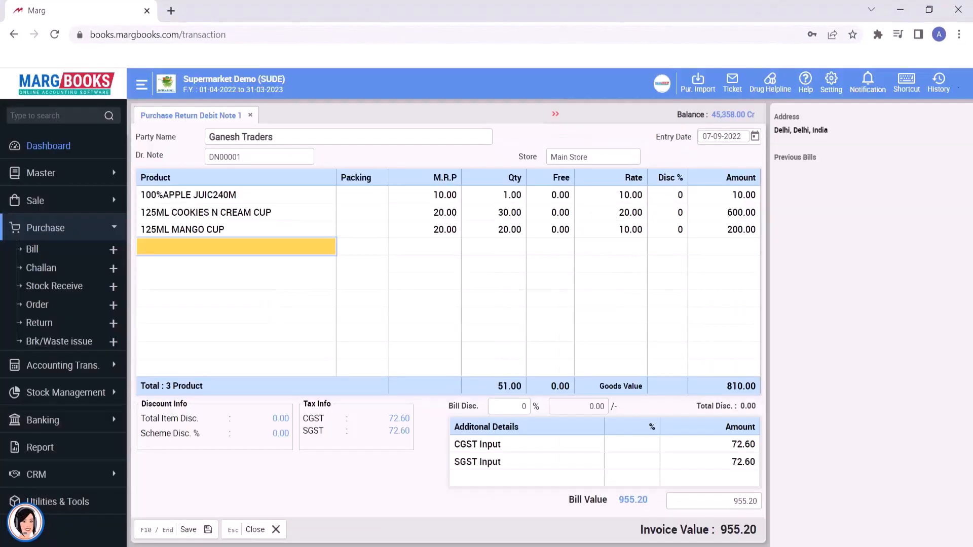
key("F10")
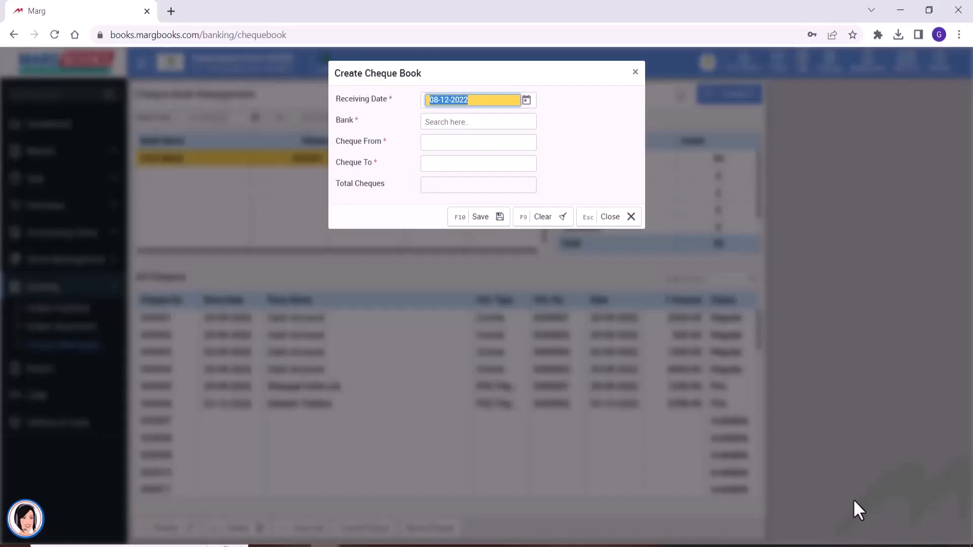
- Create and save an ICICI Bank cheque book received 08-12-2022, with cheques from 100001 to 100020
key("Tab")
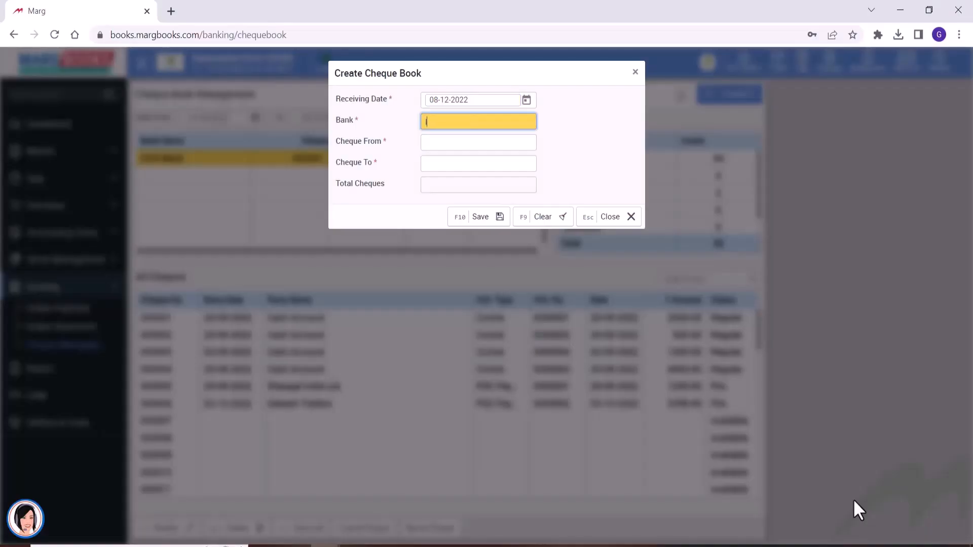
type("ICI")
key("Return")
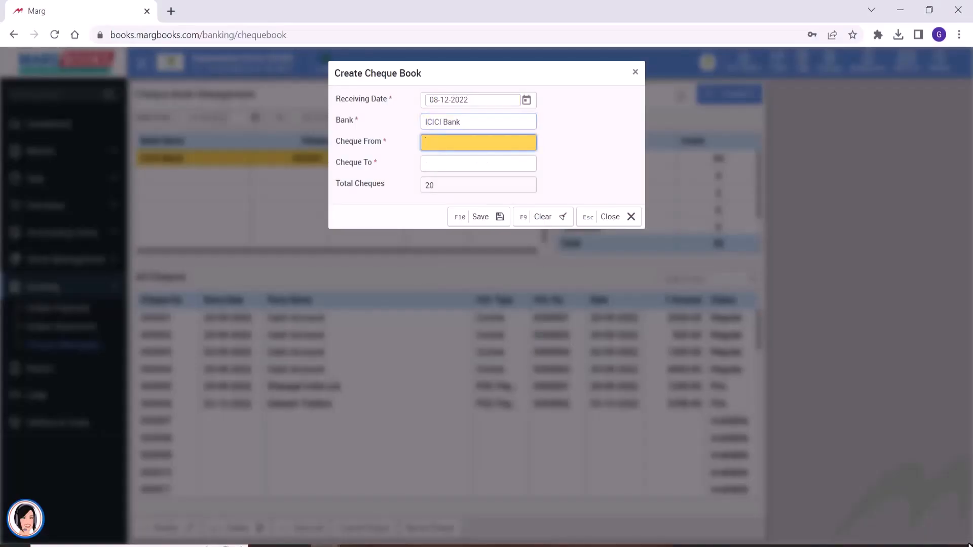
type("100001")
key("Tab")
type("100020")
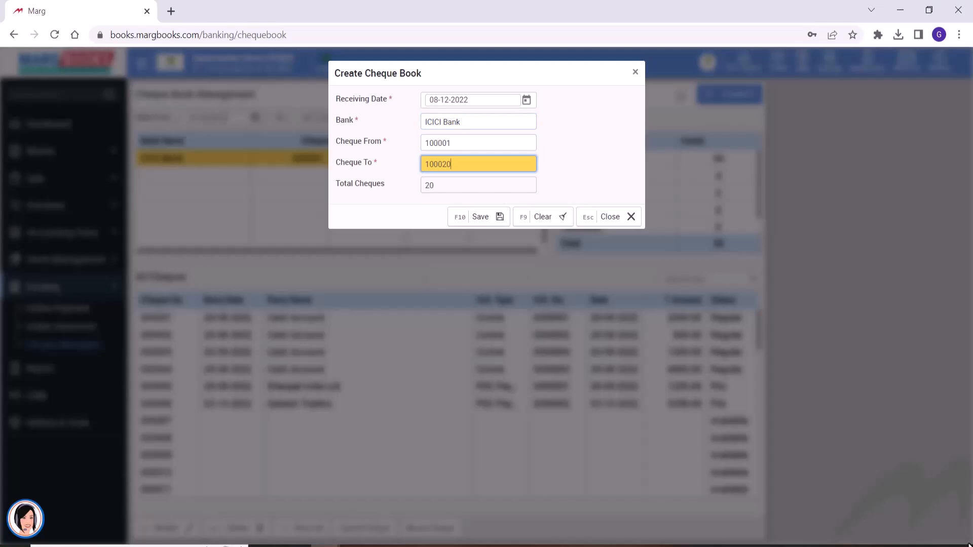
left_click(492, 220)
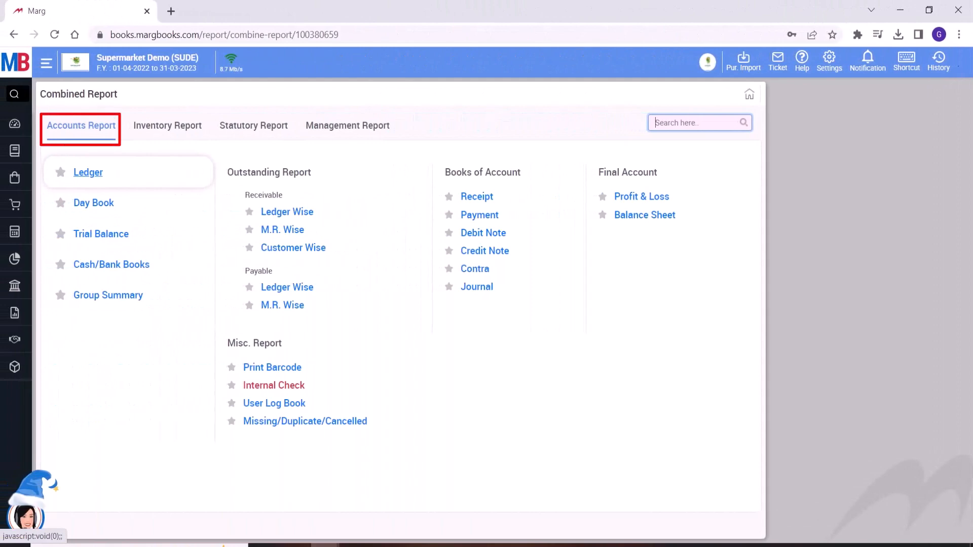
- Examine the Ganesh Traders ledger in the accounts reports and open its 26-09-2022 purchase challan entry 005
left_click(88, 172)
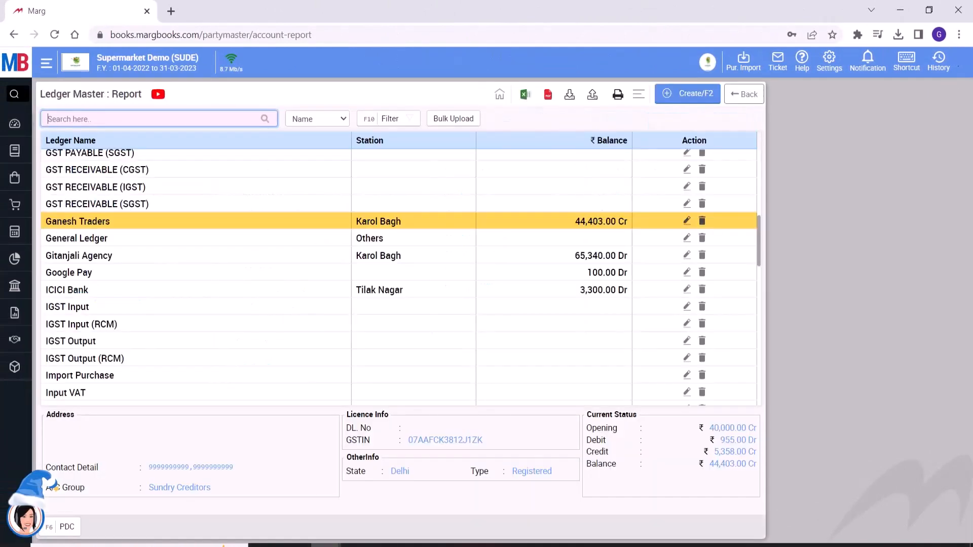
key("Return")
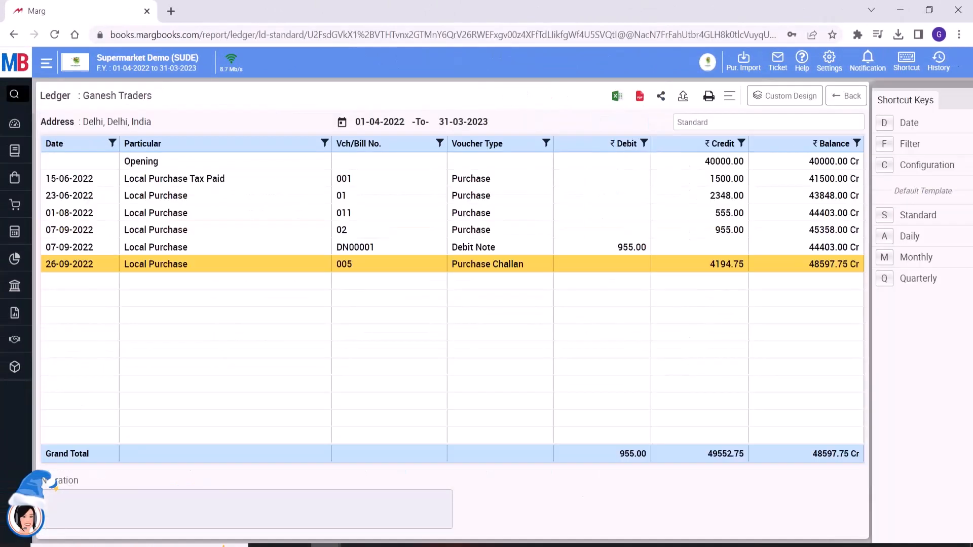
key("Return")
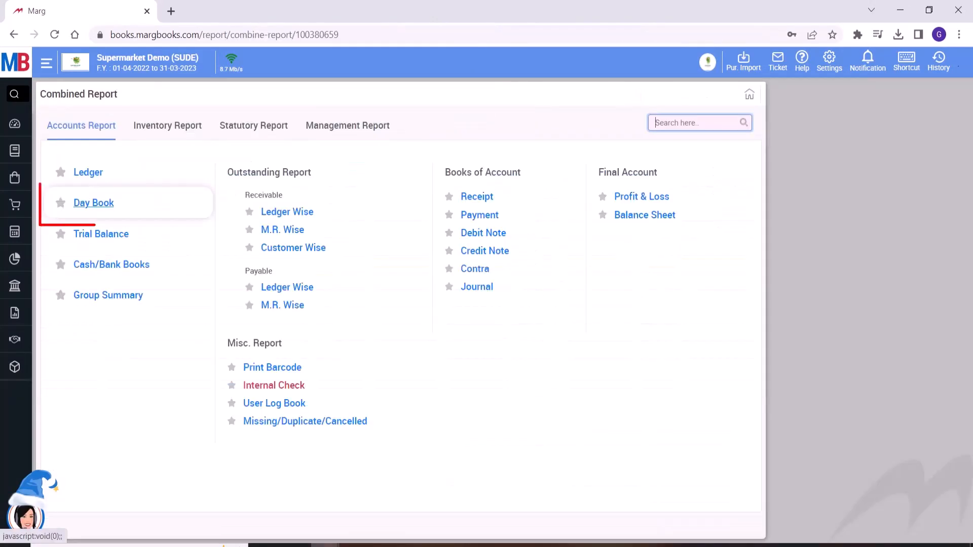
- In the Day Book's custom design, try toggling the Particular and Voucher Type fields, and remove the User column
left_click(76, 202)
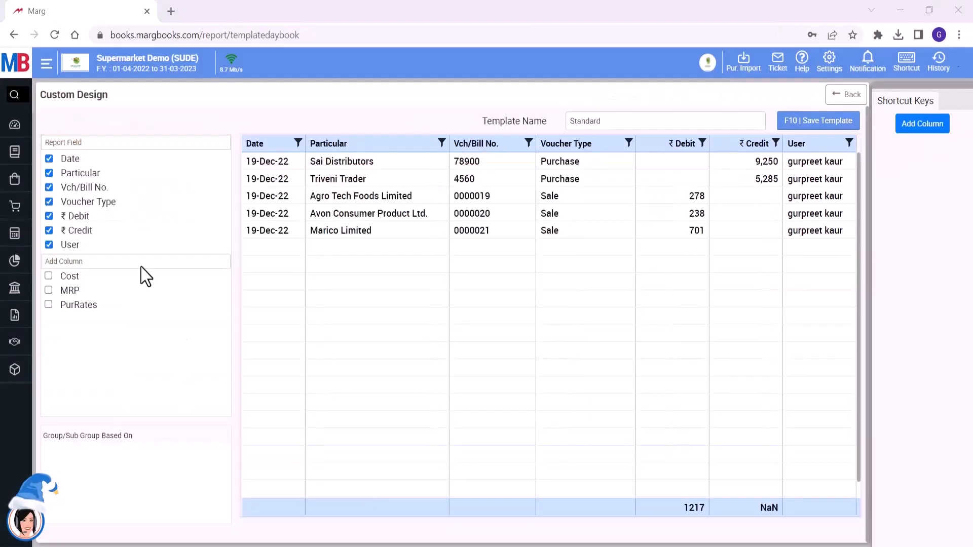
left_click(49, 173)
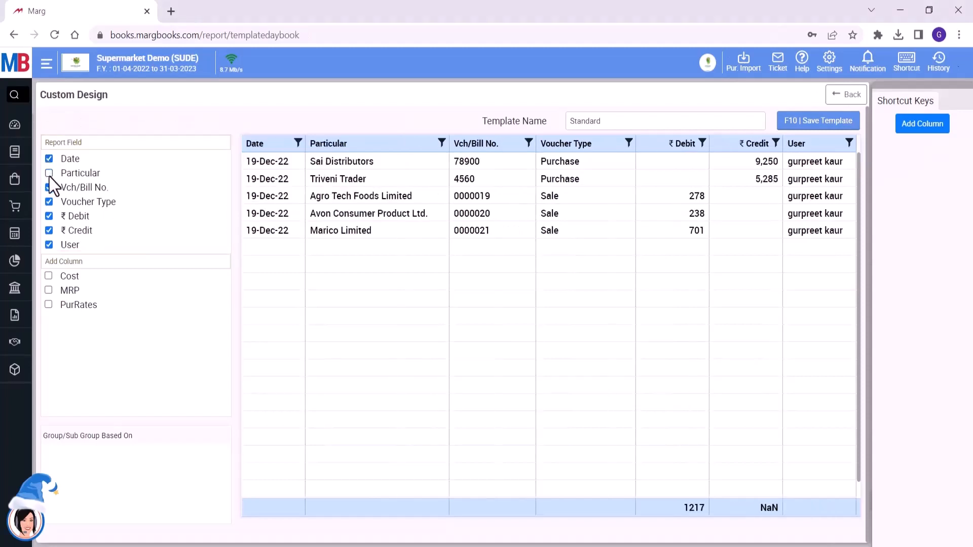
left_click(49, 173)
left_click(49, 202)
left_click(49, 201)
left_click(49, 244)
left_click(50, 245)
left_click(49, 245)
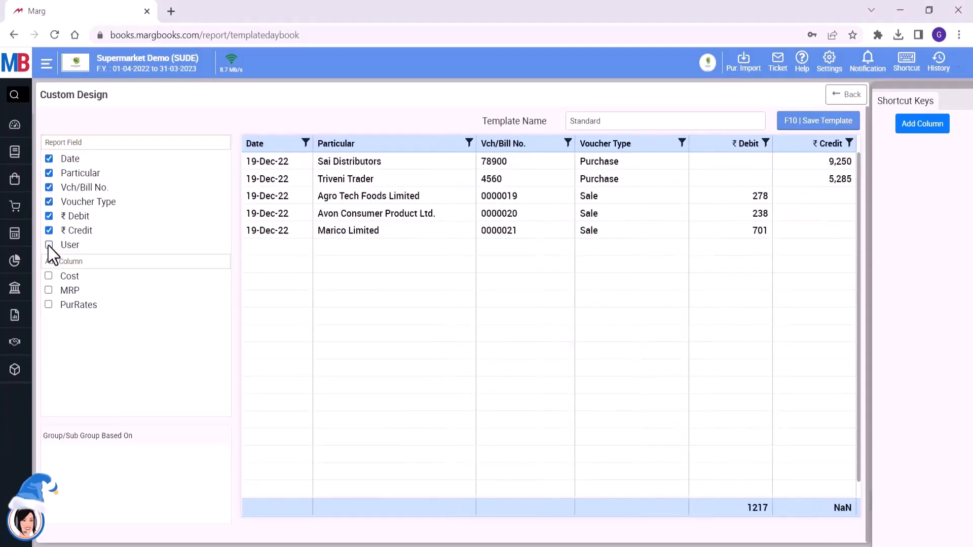